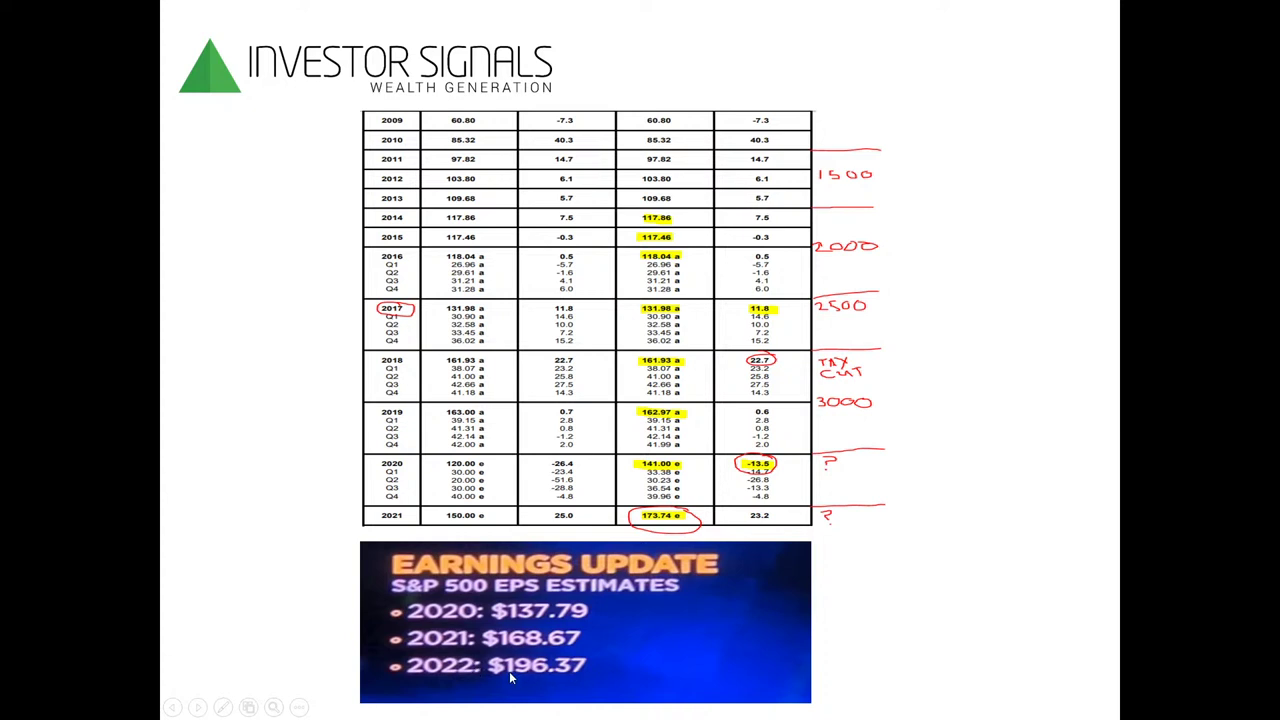
Step: Move to the slide with the 13,814.49 long-term index chart and 9,403.00–14,211.57 52-week range
{"action": "left_click", "coordinate": [575, 673]}
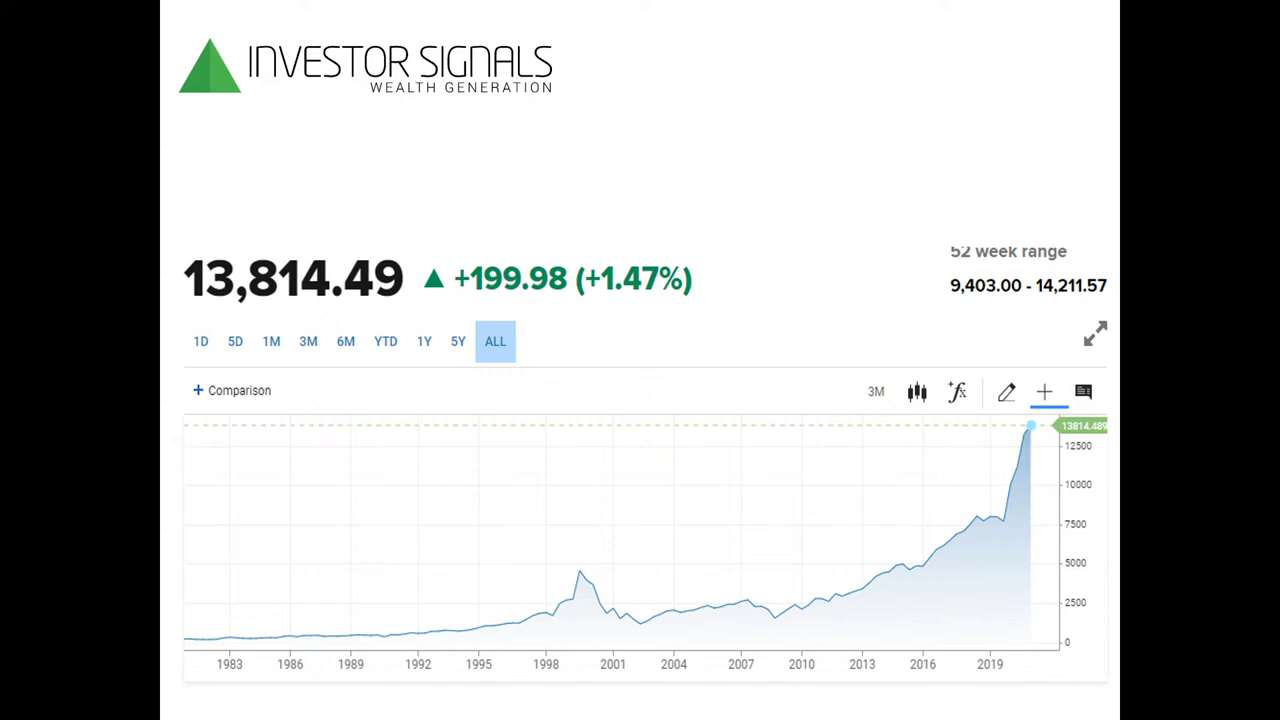
Step: Switch to the CNBC US10Y Treasury page in Chrome and maximize it
{"action": "key", "text": "alt+Tab"}
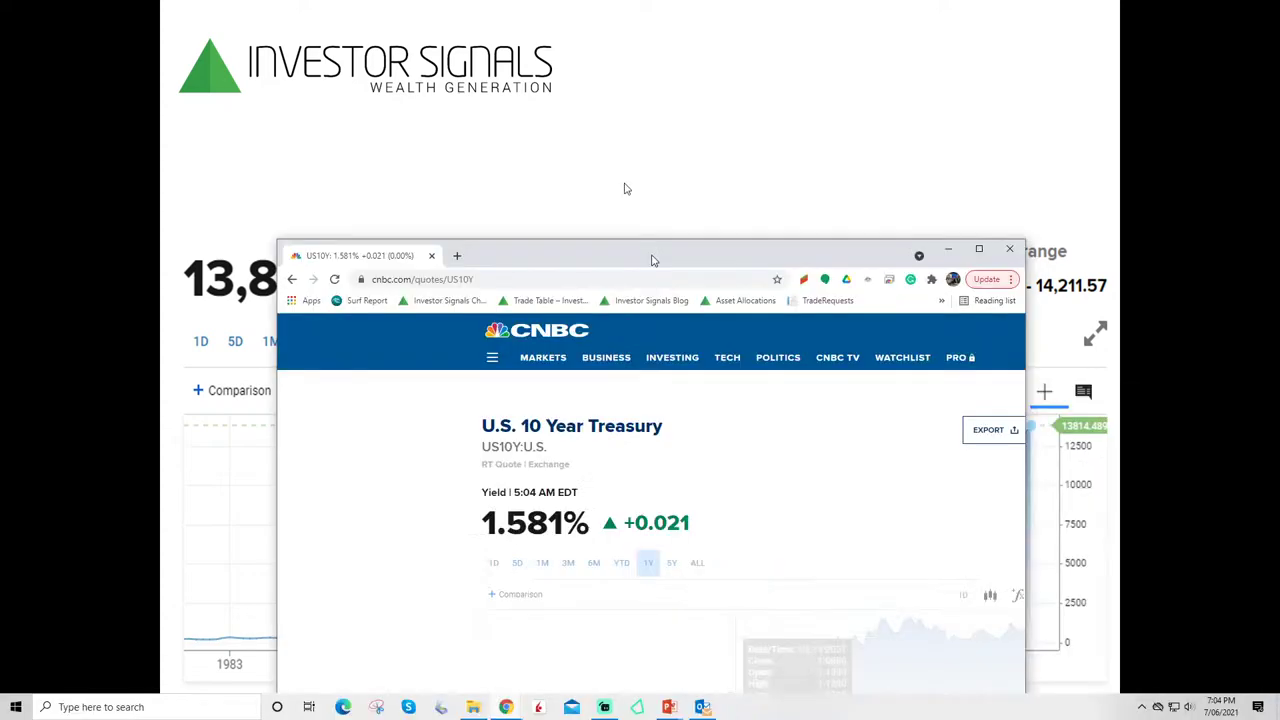
{"action": "key", "text": "super+Up"}
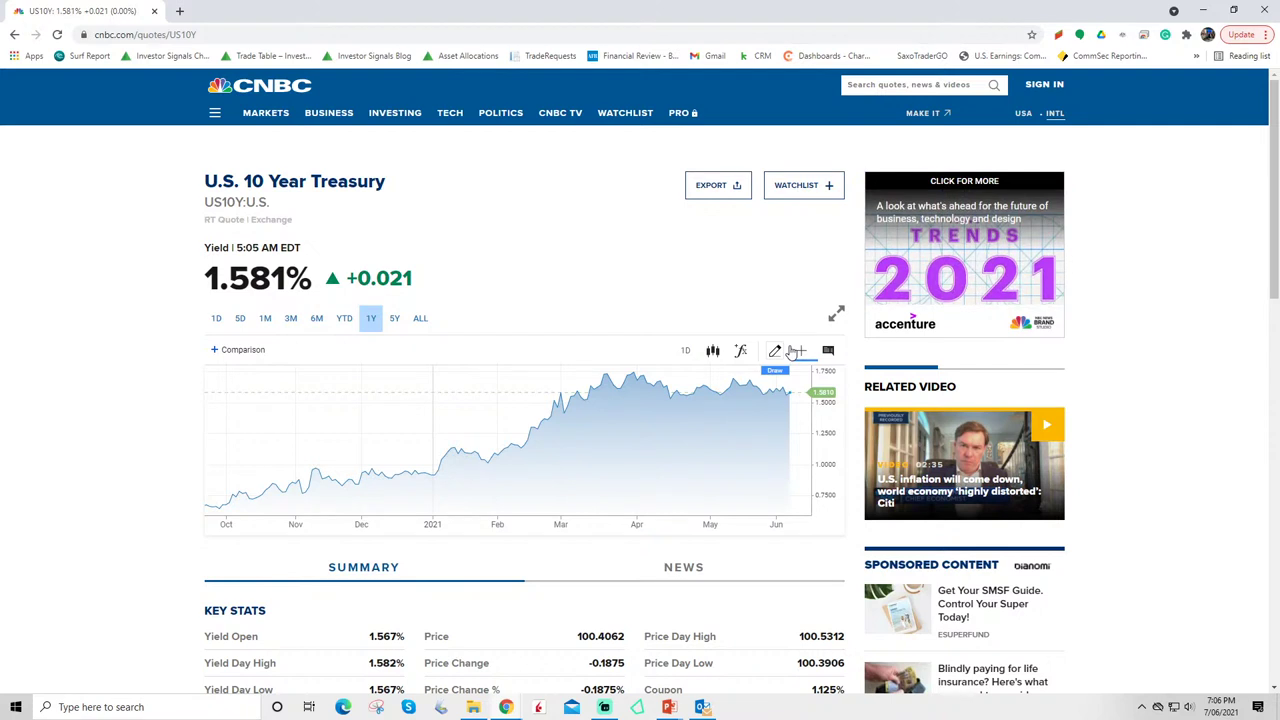
Step: Turn on the crosshair readout and set the Treasury yield chart to the 5Y range
{"action": "left_click", "coordinate": [796, 351]}
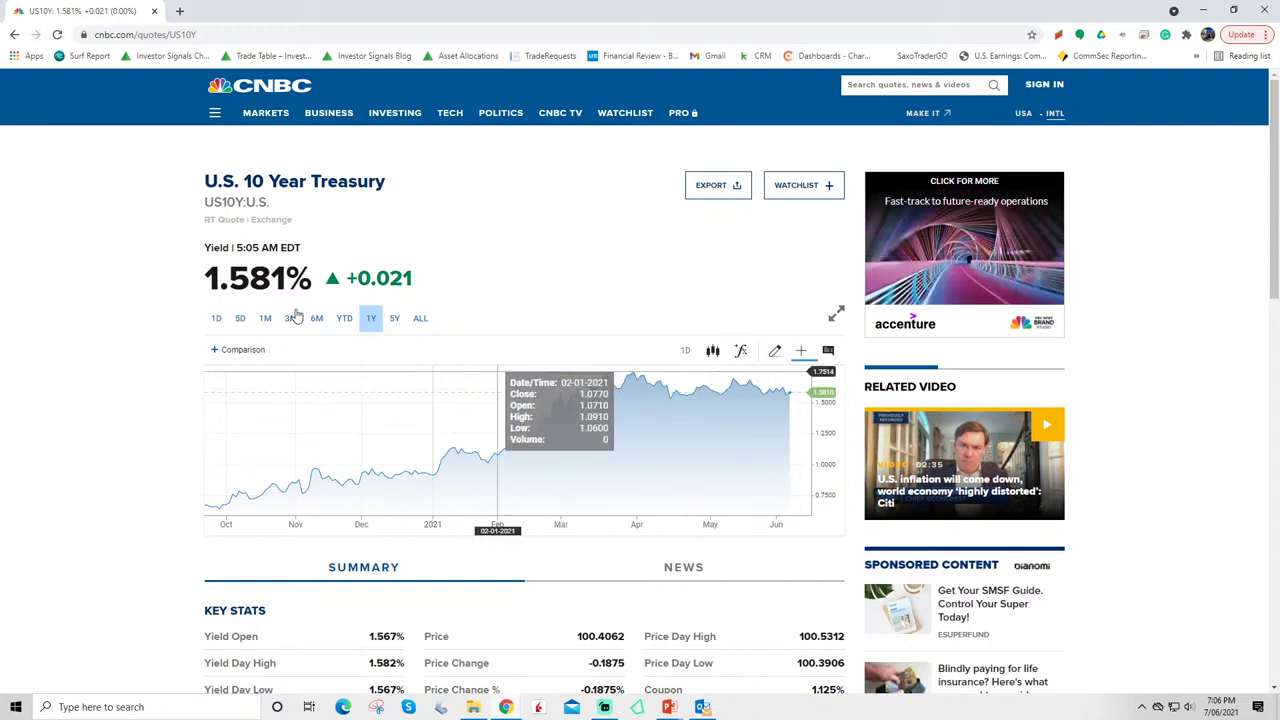
{"action": "left_click", "coordinate": [395, 319]}
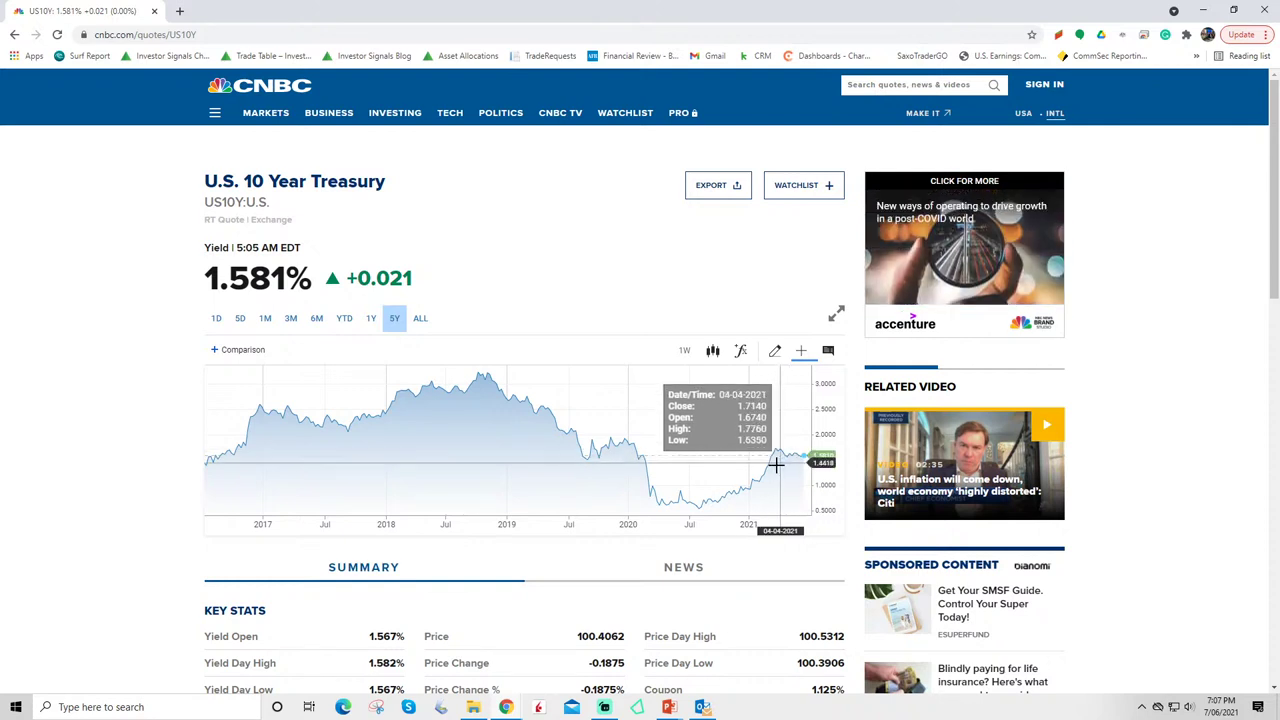
Step: Show the ALL-range Treasury yield history and pan it toward recent years
{"action": "left_click", "coordinate": [421, 320]}
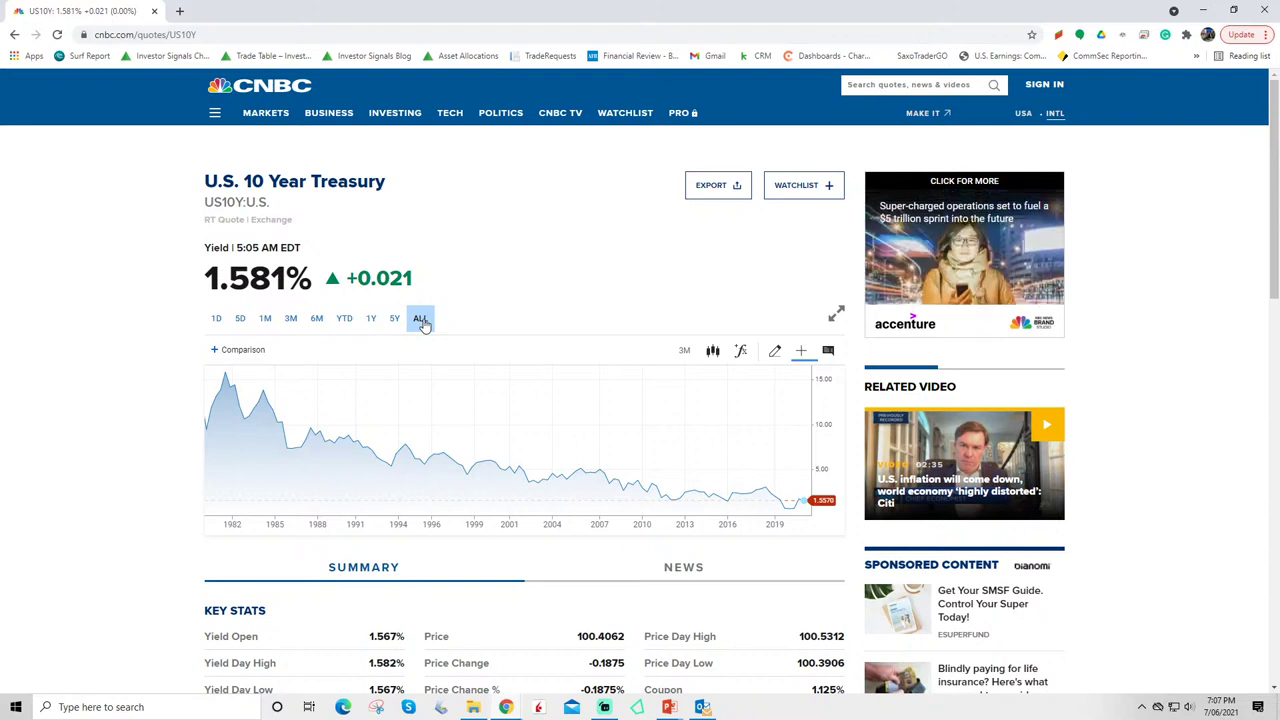
{"action": "mouse_move", "coordinate": [225, 372]}
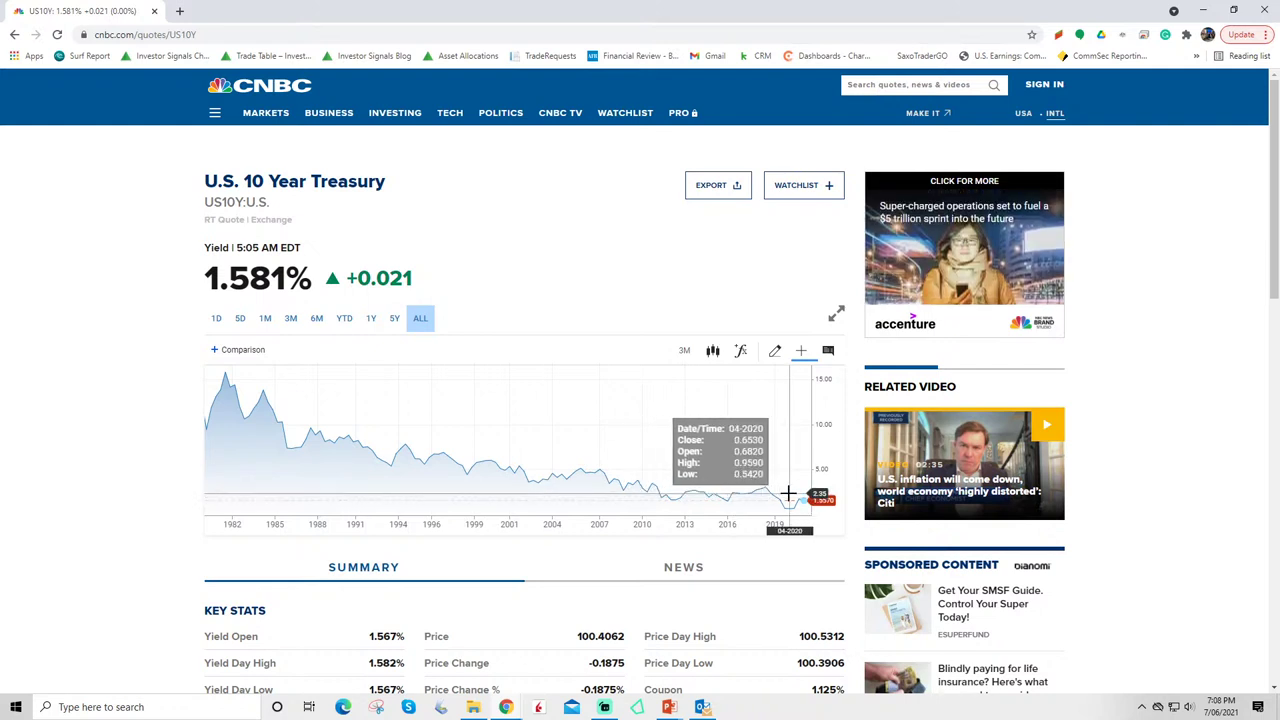
{"action": "left_click_drag", "start_coordinate": [789, 437], "coordinate": [687, 445]}
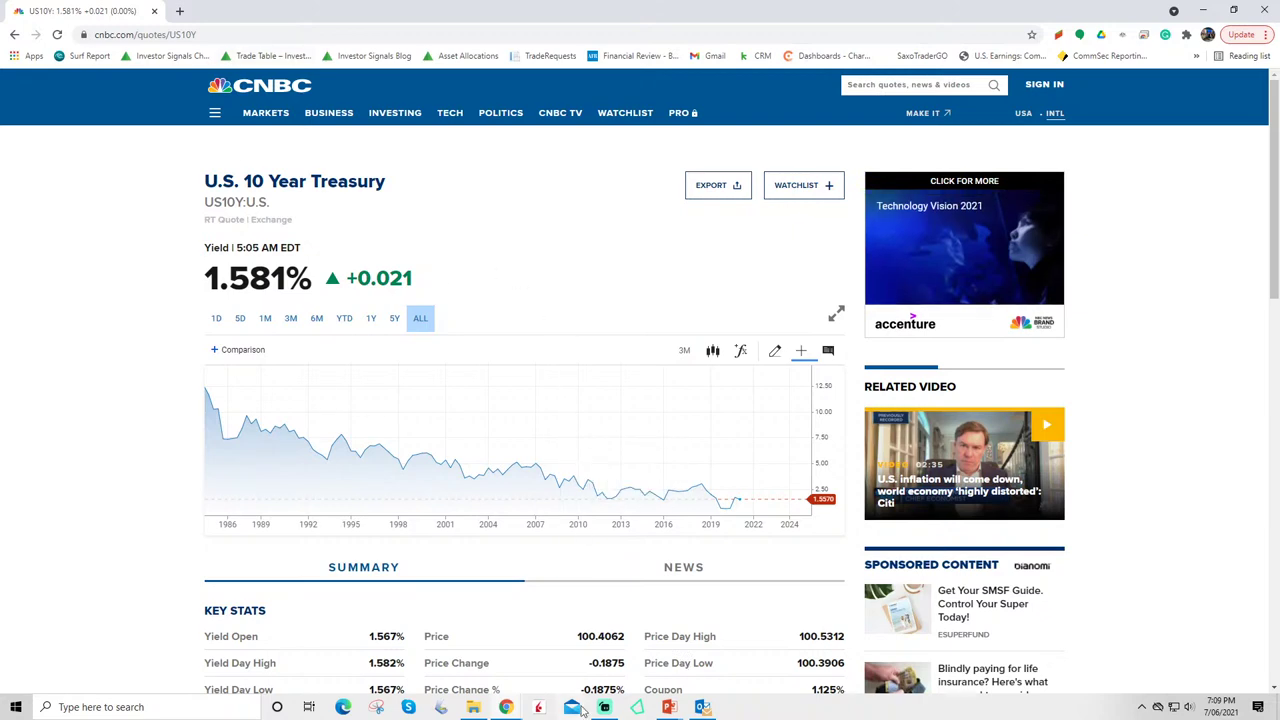
Step: Frame the NASDAQ Composite chart from April 2020 onward and fix a horizontal line at the recent highs
{"action": "mouse_move", "coordinate": [508, 708]}
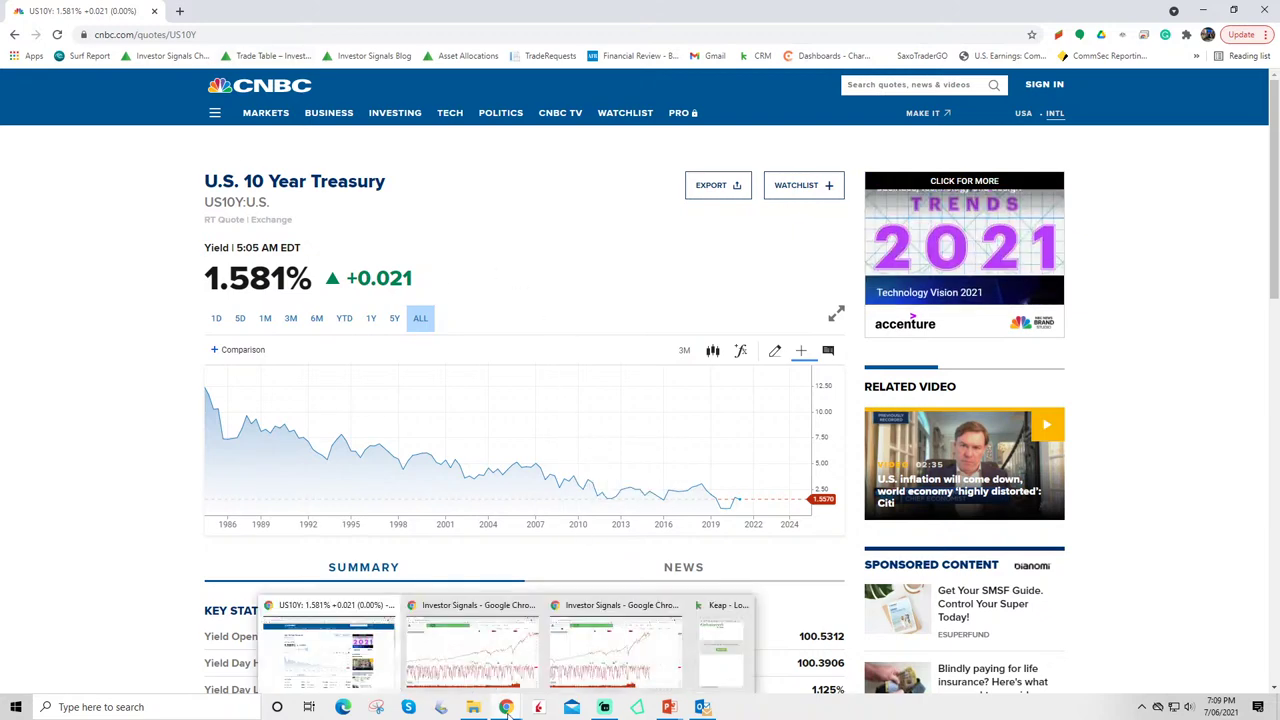
{"action": "left_click", "coordinate": [490, 668]}
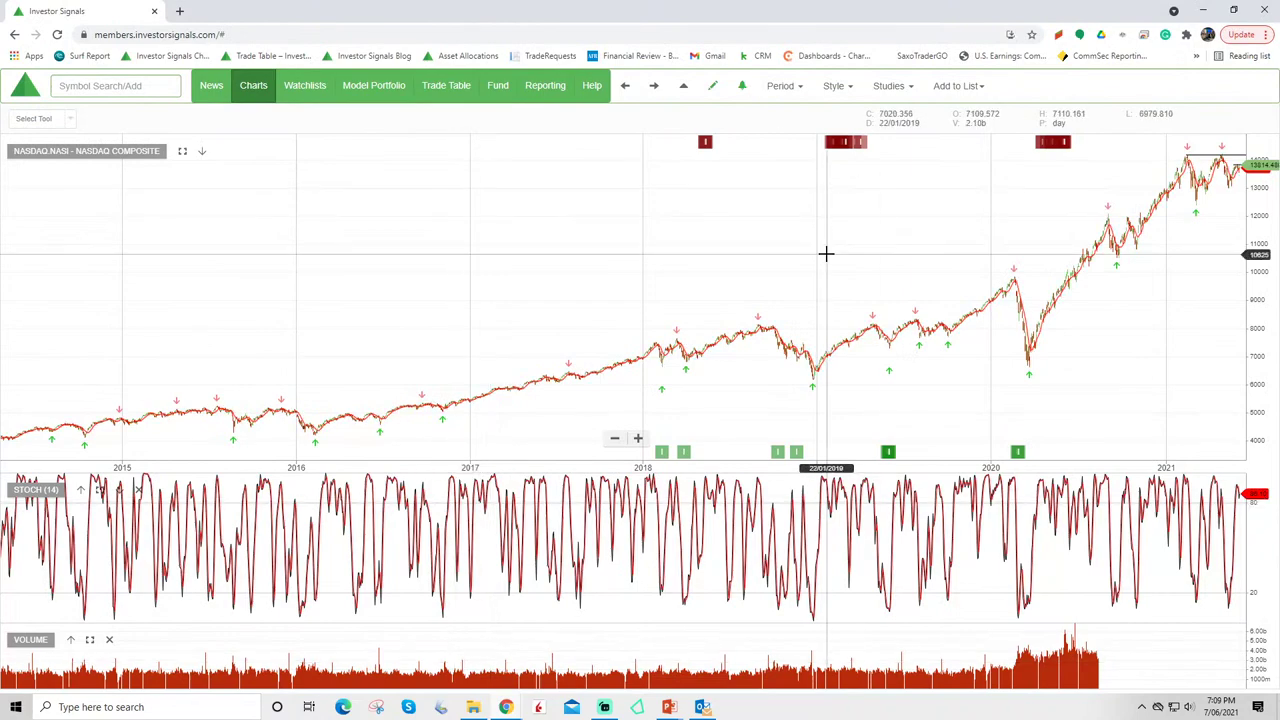
{"action": "scroll", "coordinate": [943, 234], "scroll_direction": "up", "scroll_amount": 8}
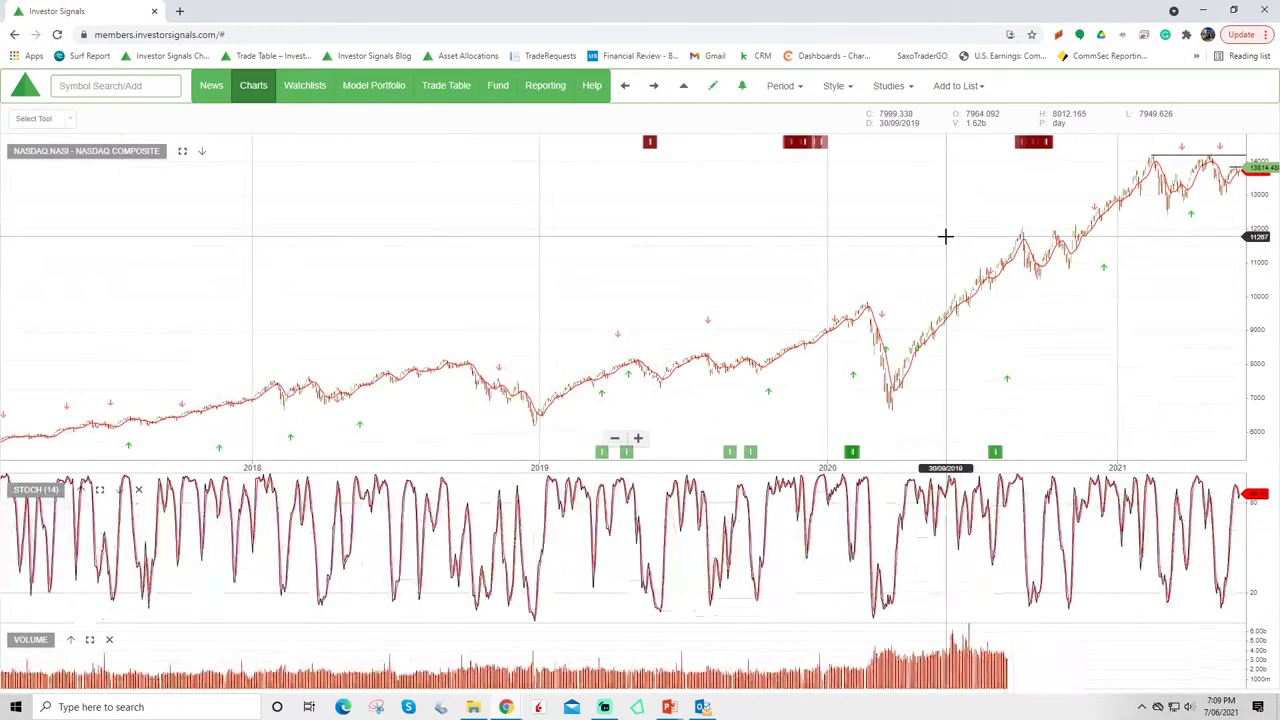
{"action": "left_click_drag", "start_coordinate": [1085, 273], "coordinate": [954, 294]}
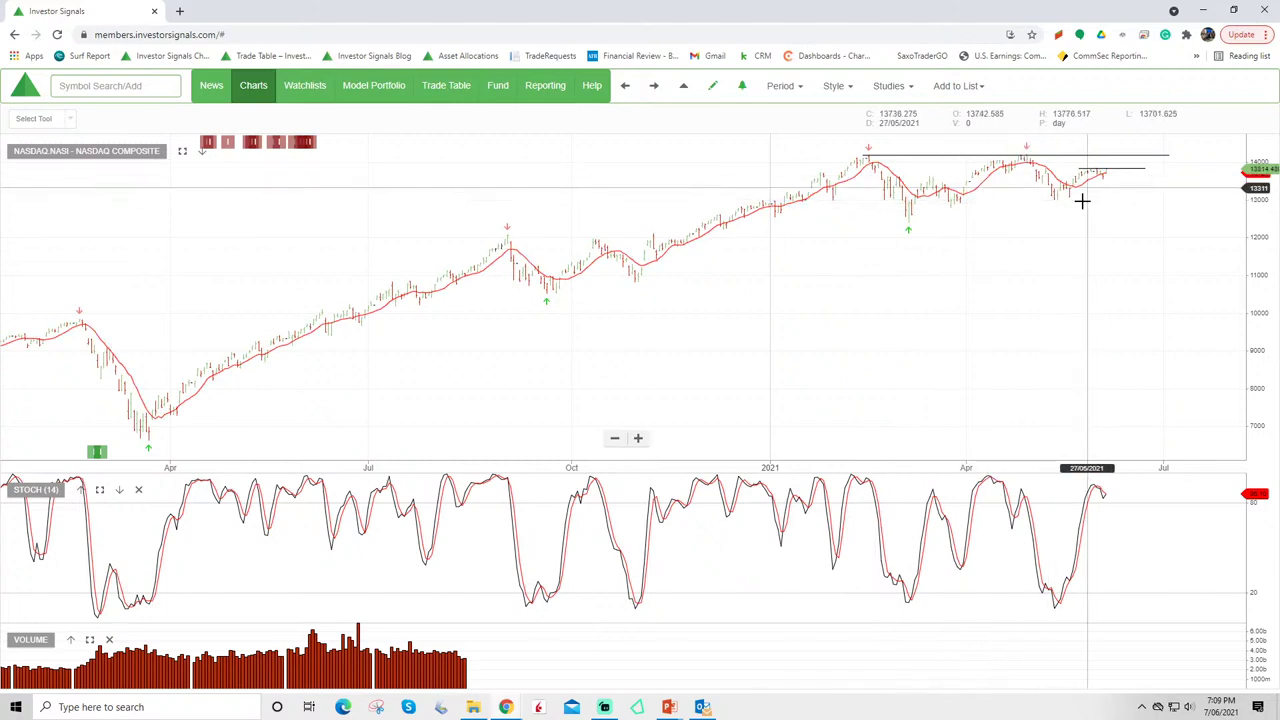
{"action": "scroll", "coordinate": [1085, 201], "scroll_direction": "up", "scroll_amount": 4}
{"action": "scroll", "coordinate": [1085, 203], "scroll_direction": "up", "scroll_amount": 2}
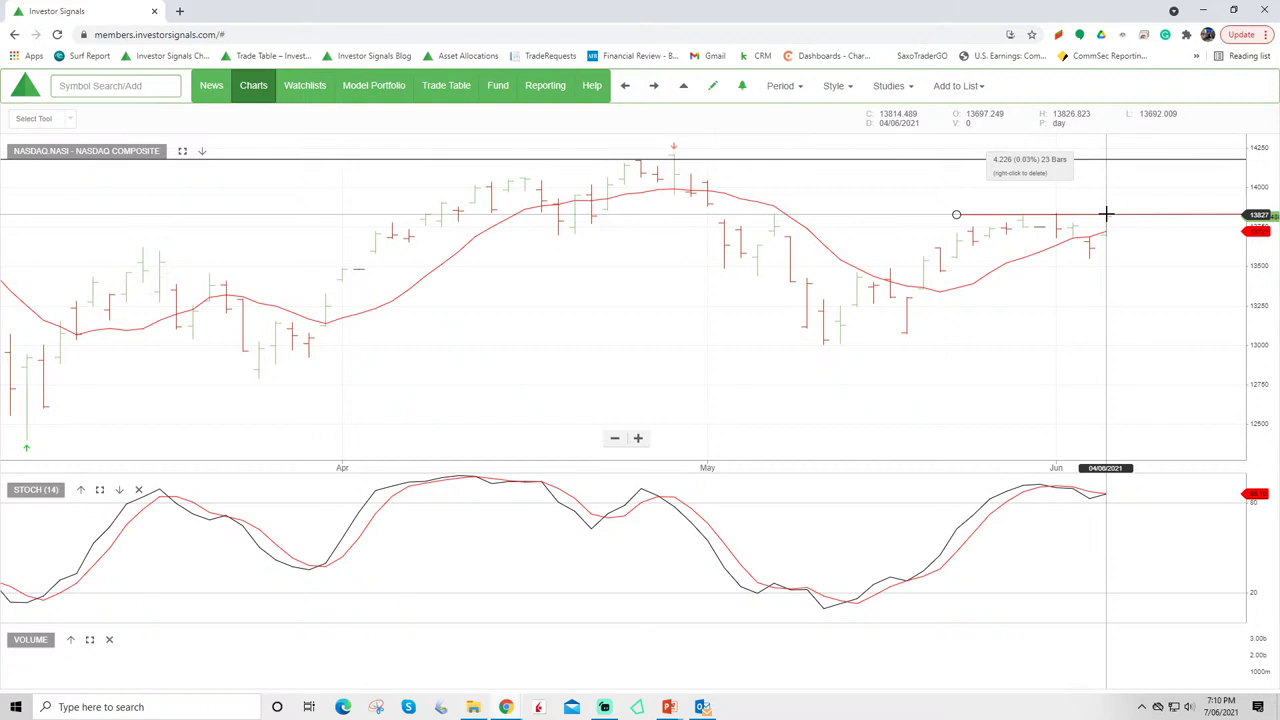
{"action": "left_click", "coordinate": [1107, 214]}
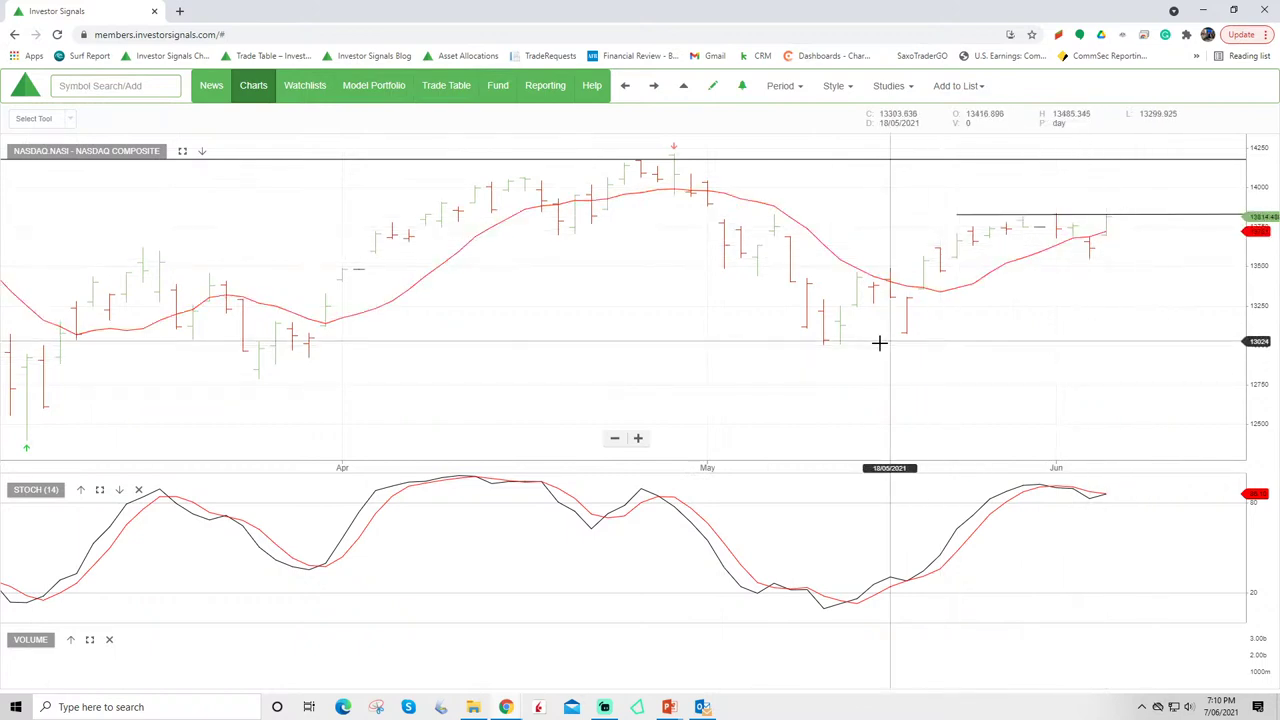
Step: Load the S&P ASX 100 watchlist and sort it by signal with Buy stocks on top
{"action": "left_click", "coordinate": [301, 88]}
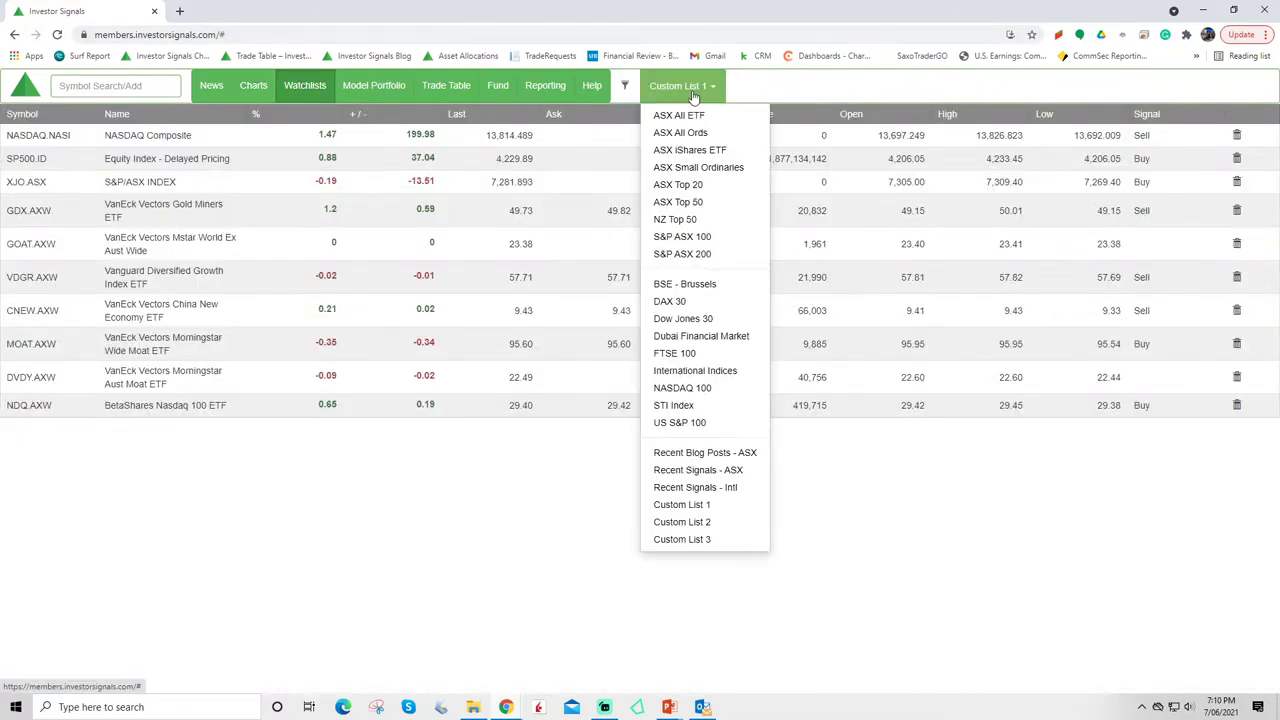
{"action": "left_click", "coordinate": [684, 253]}
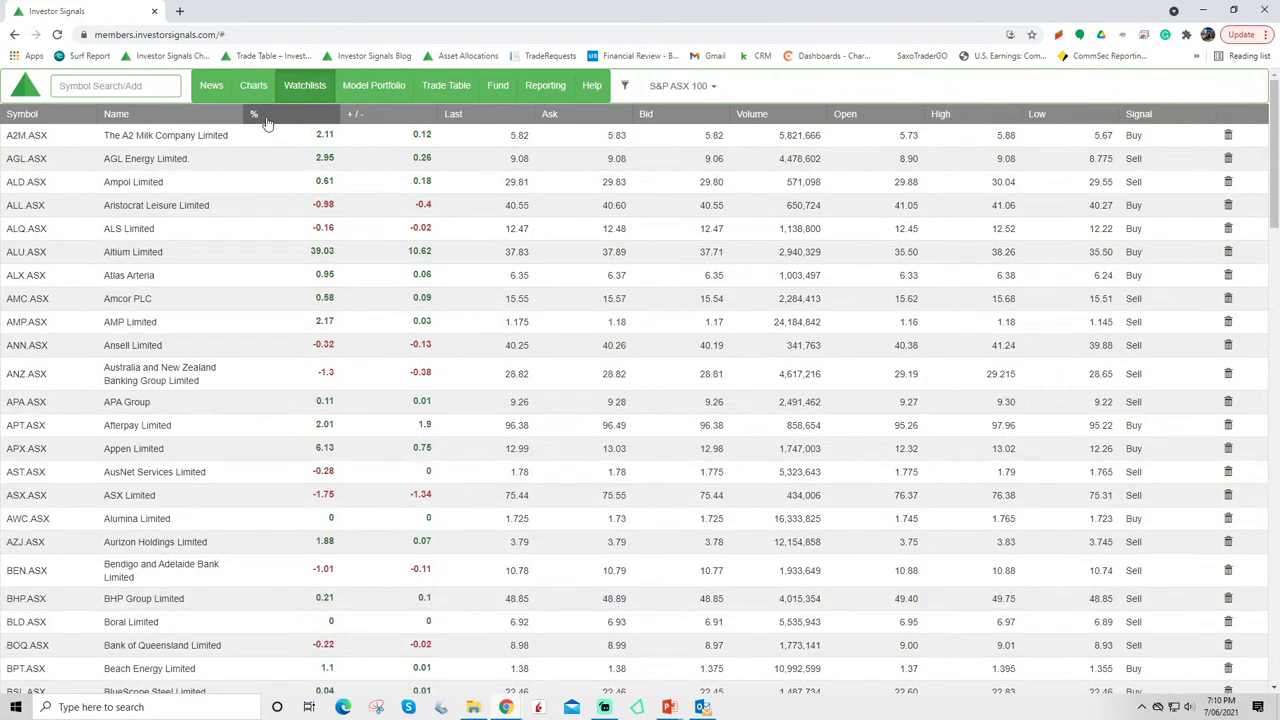
{"action": "left_click", "coordinate": [257, 114]}
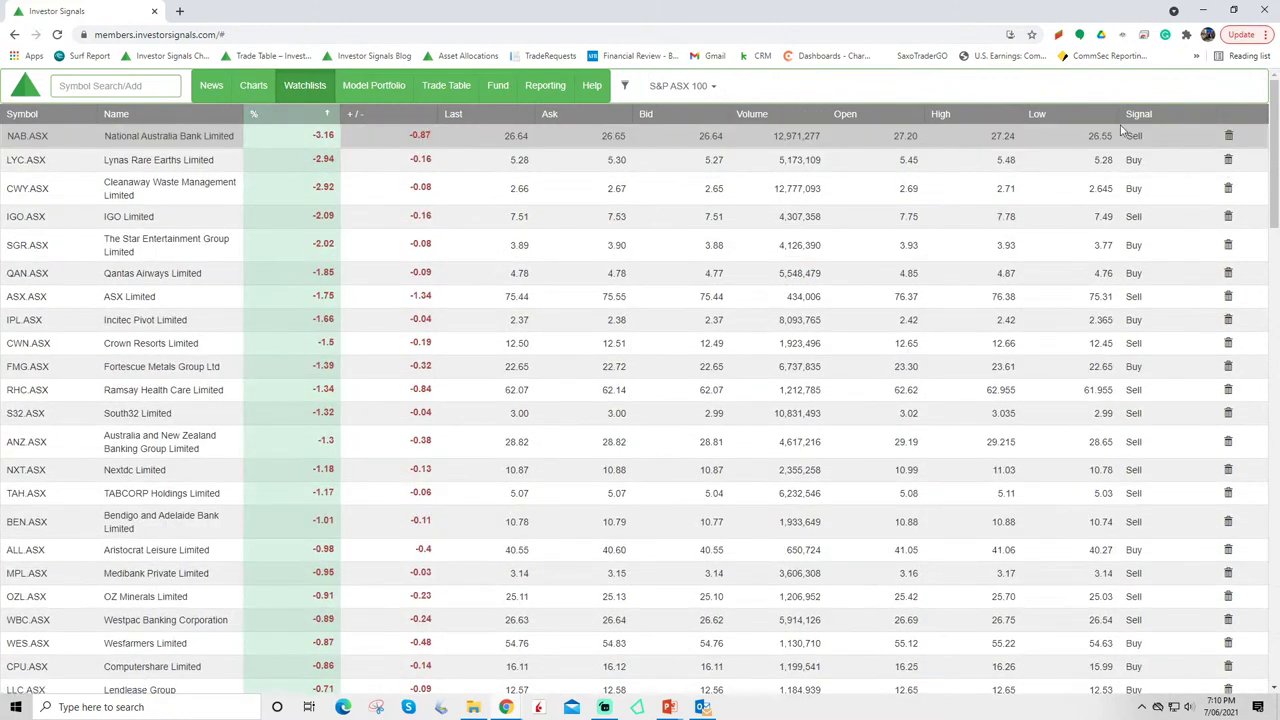
{"action": "left_click", "coordinate": [1160, 118]}
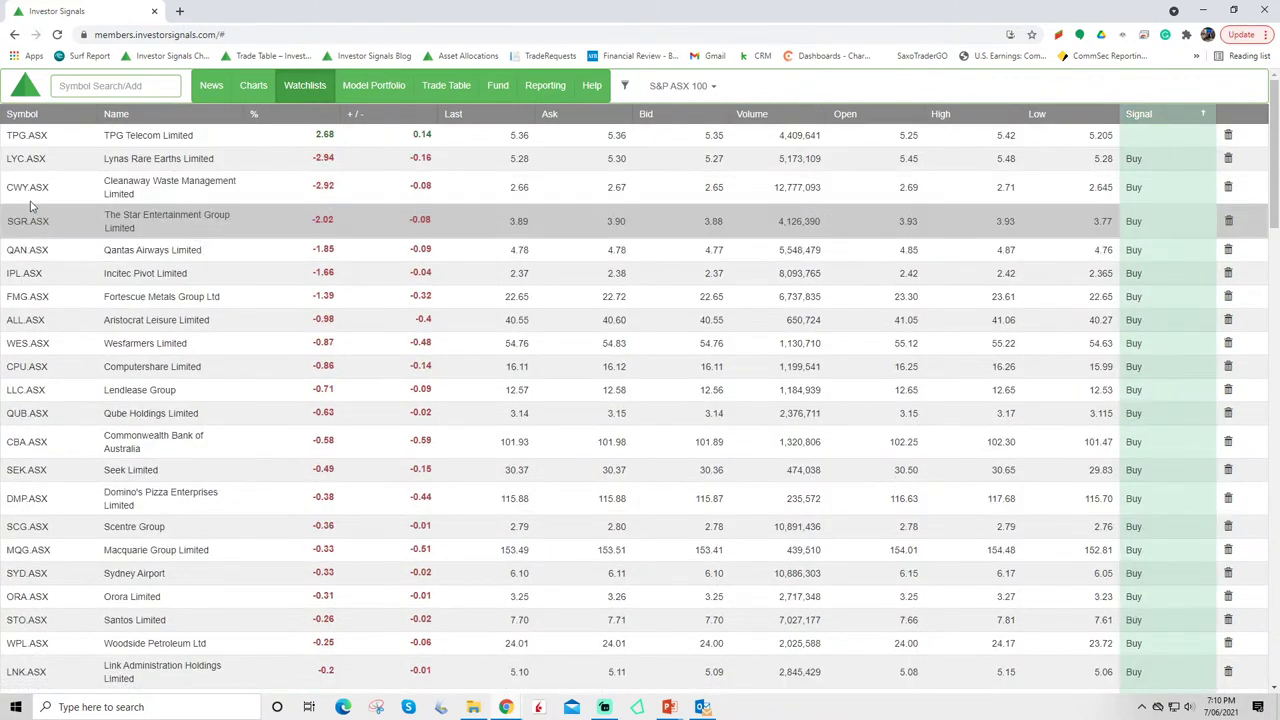
{"action": "left_click", "coordinate": [266, 116]}
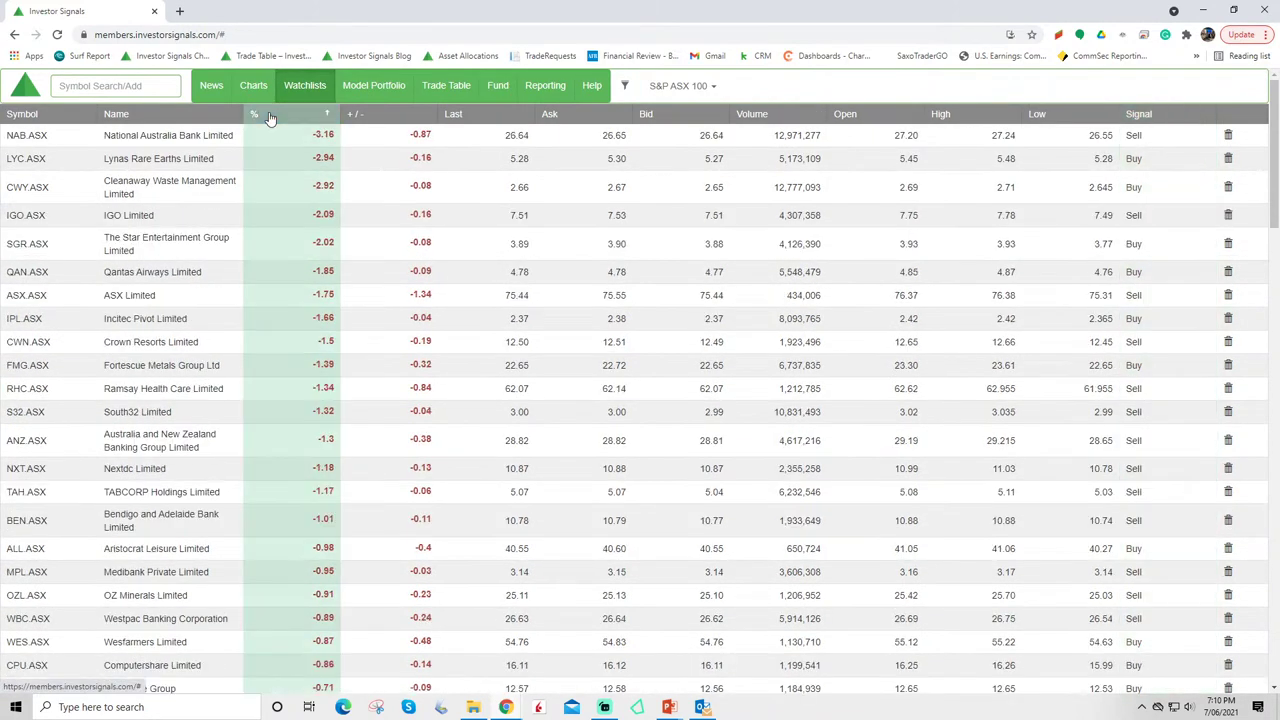
{"action": "left_click", "coordinate": [268, 116]}
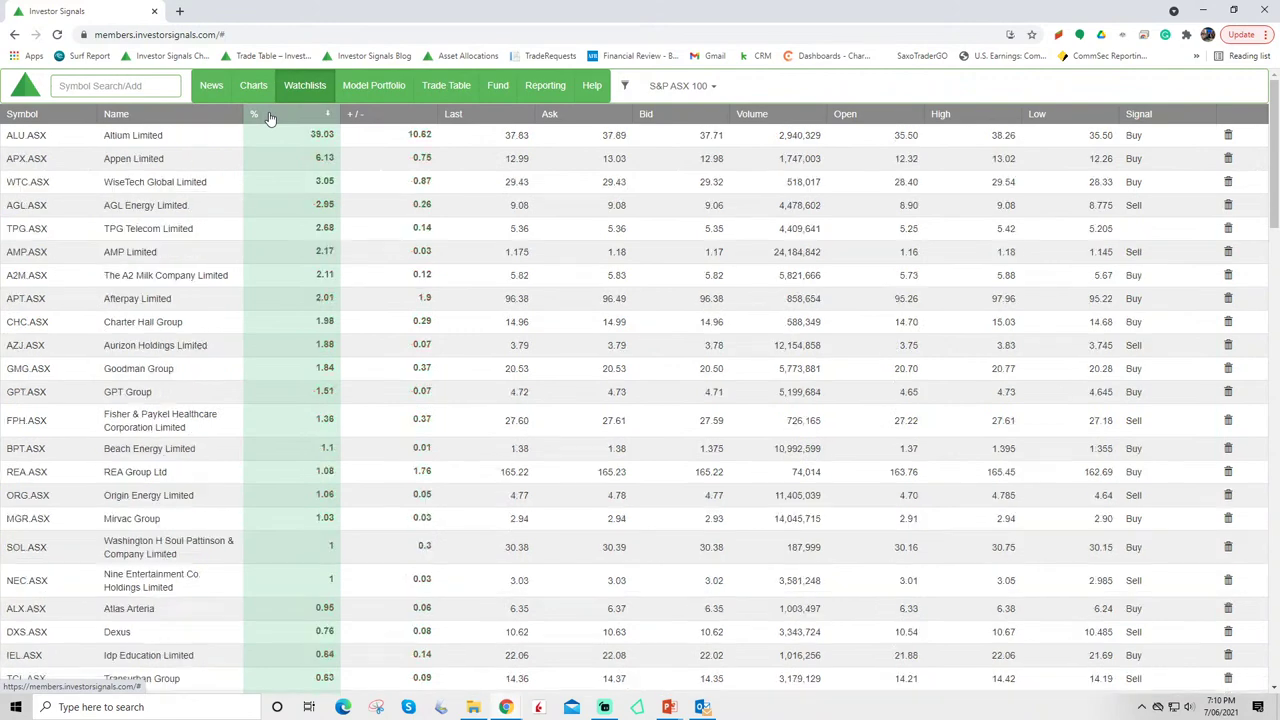
{"action": "left_click", "coordinate": [1153, 117]}
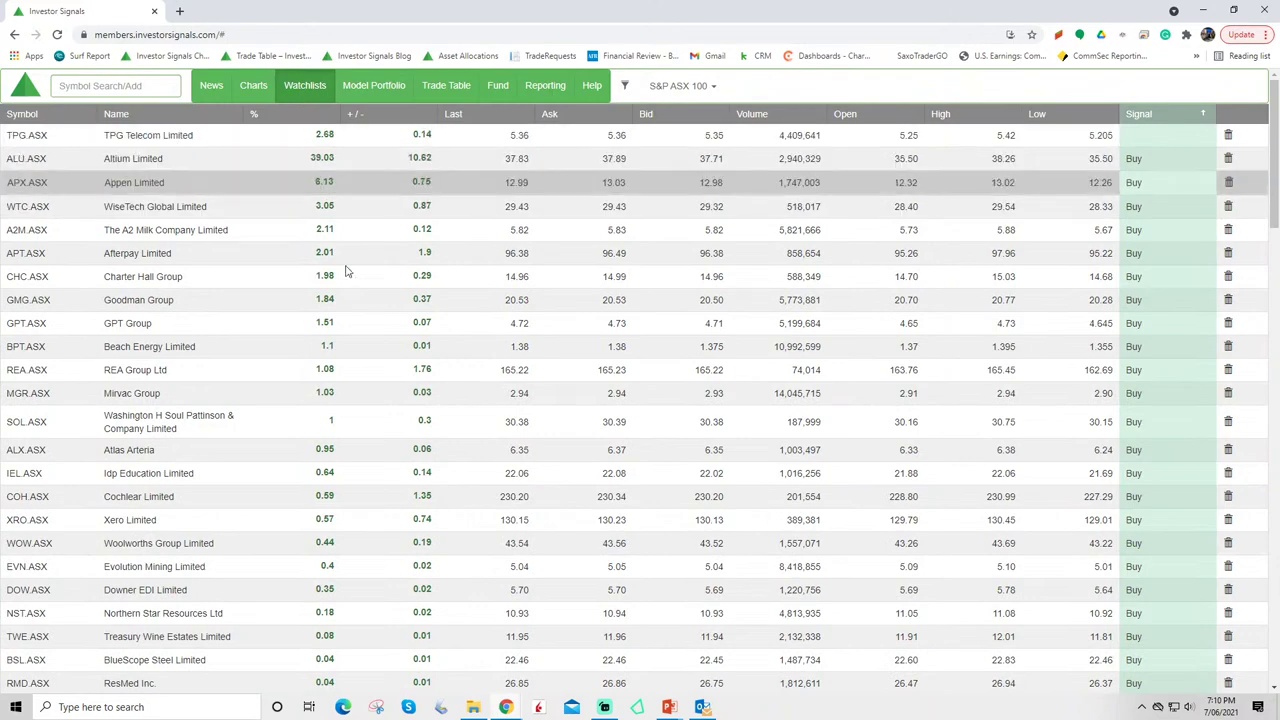
Step: Look over the sorted list and open the TPG.ASX (TPG Telecom) chart
{"action": "scroll", "coordinate": [1115, 428], "scroll_direction": "down", "scroll_amount": 8}
{"action": "scroll", "coordinate": [1115, 428], "scroll_direction": "down", "scroll_amount": 5}
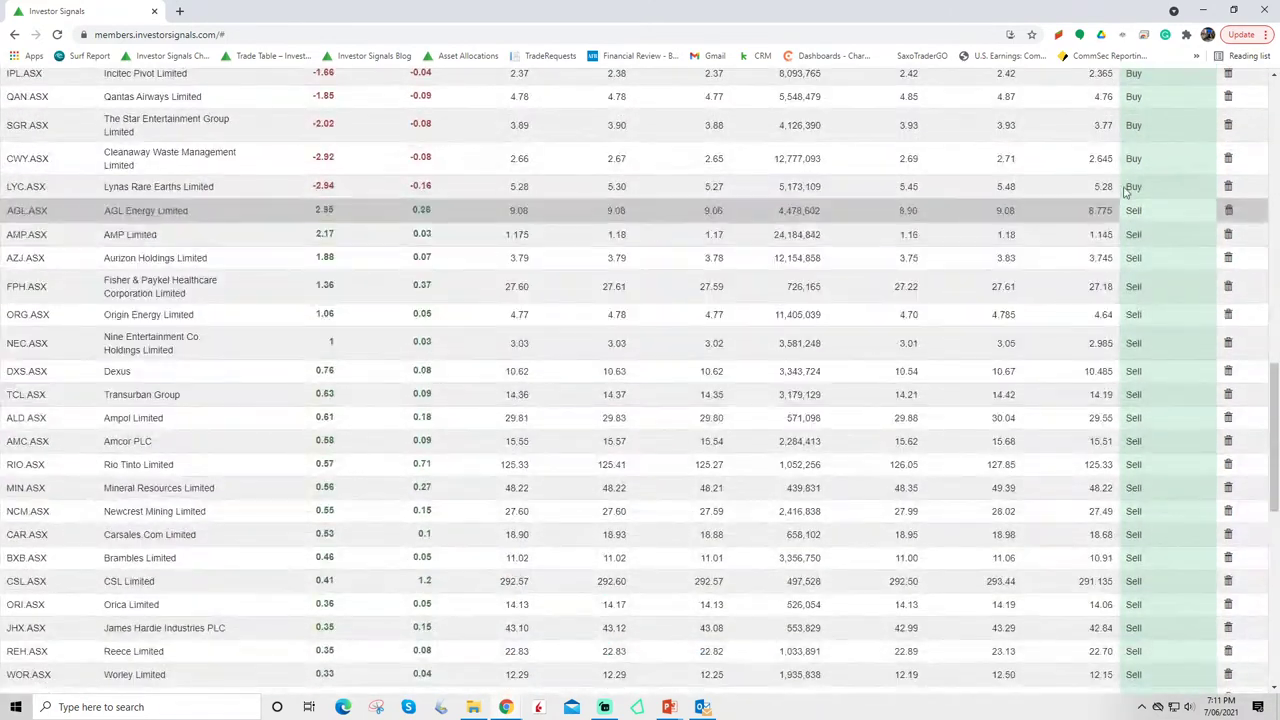
{"action": "scroll", "coordinate": [470, 272], "scroll_direction": "up", "scroll_amount": 10}
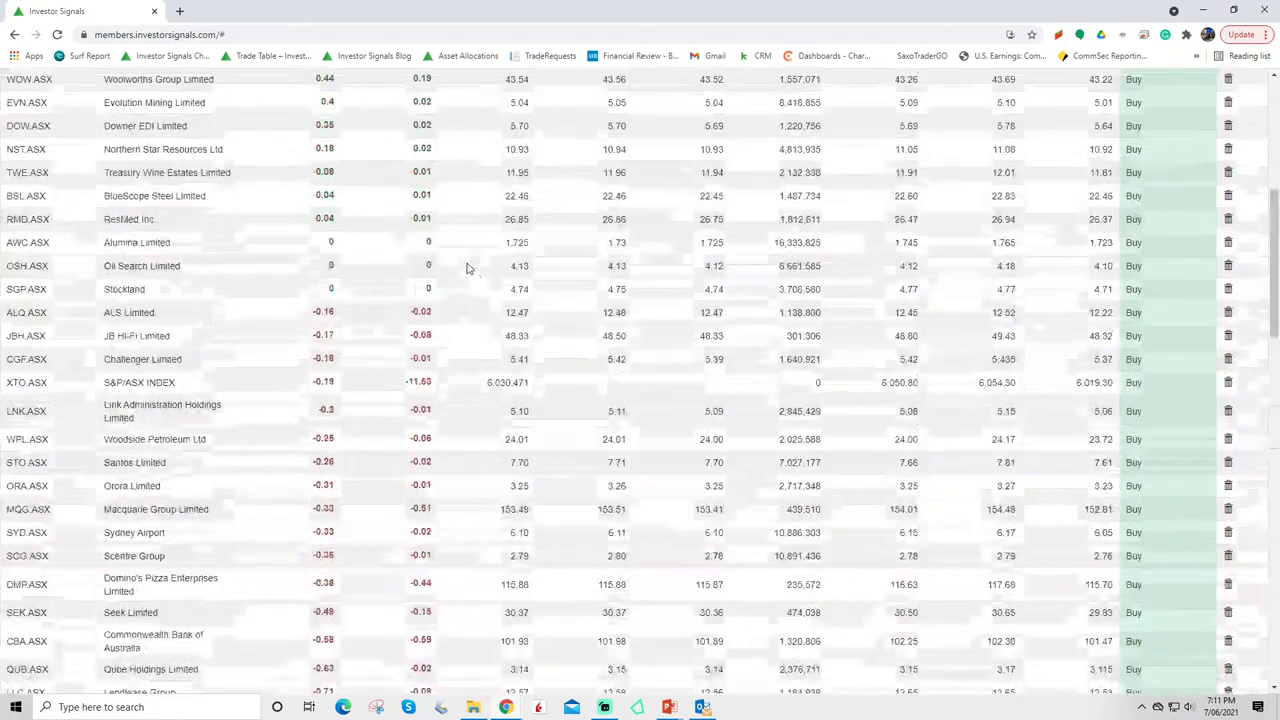
{"action": "scroll", "coordinate": [466, 268], "scroll_direction": "up", "scroll_amount": 5}
{"action": "left_click", "coordinate": [35, 142]}
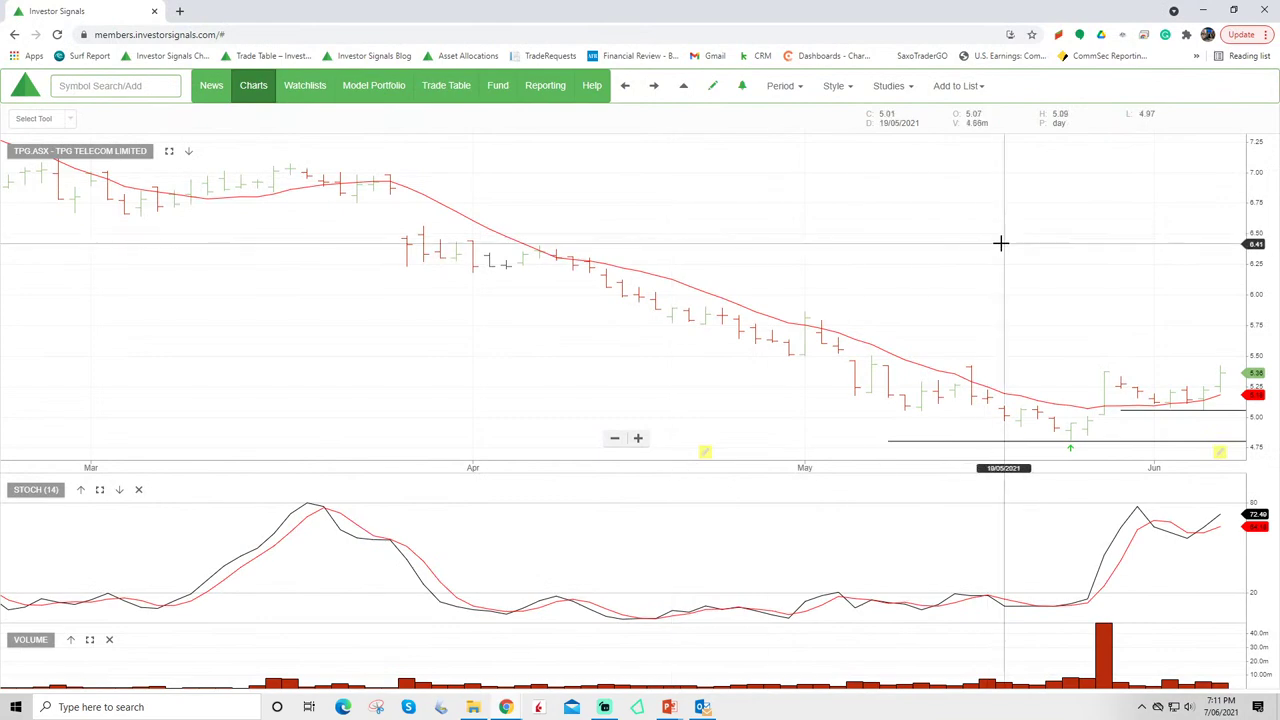
{"action": "scroll", "coordinate": [1001, 243], "scroll_direction": "down", "scroll_amount": 10}
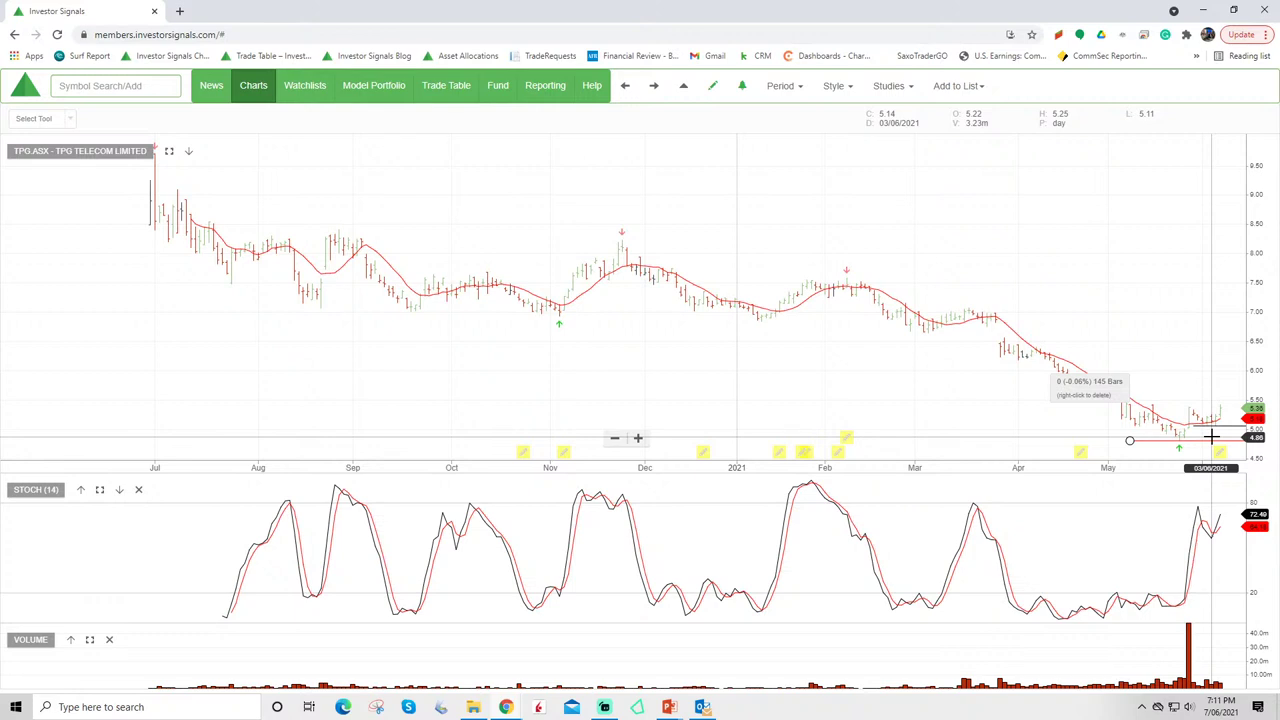
{"action": "left_click_drag", "start_coordinate": [1128, 251], "coordinate": [1030, 262]}
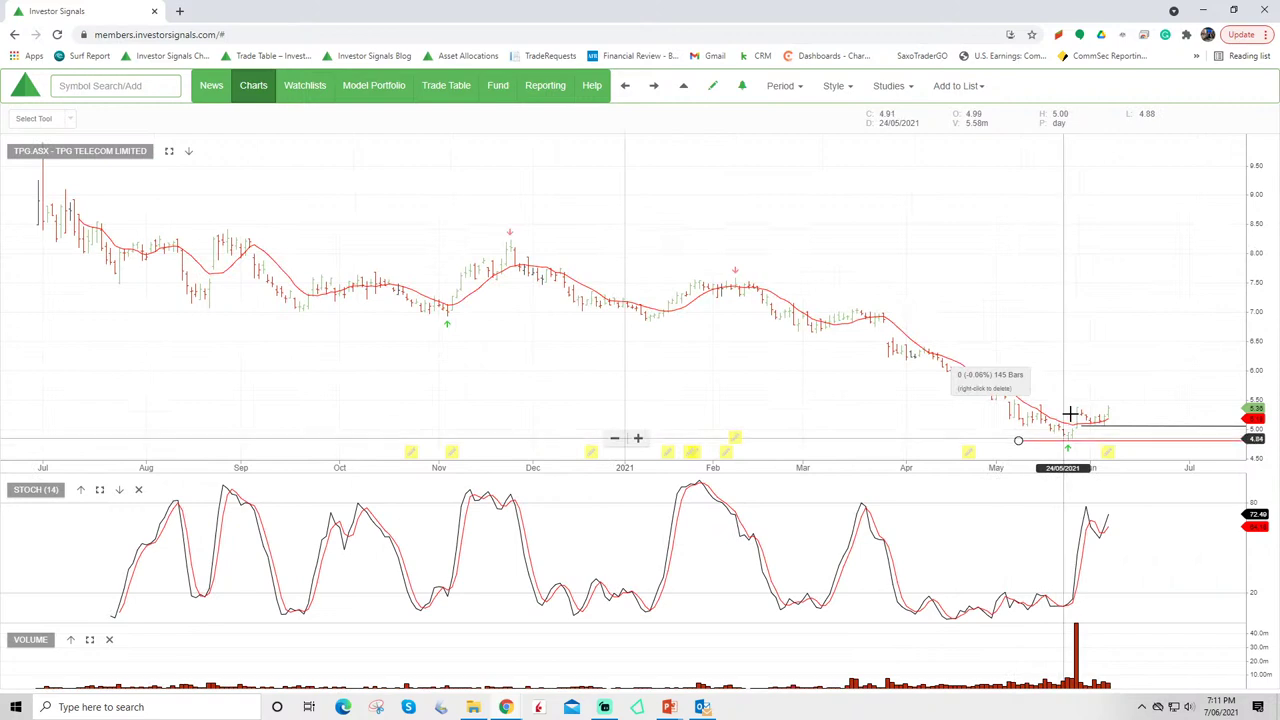
{"action": "left_click", "coordinate": [1112, 443]}
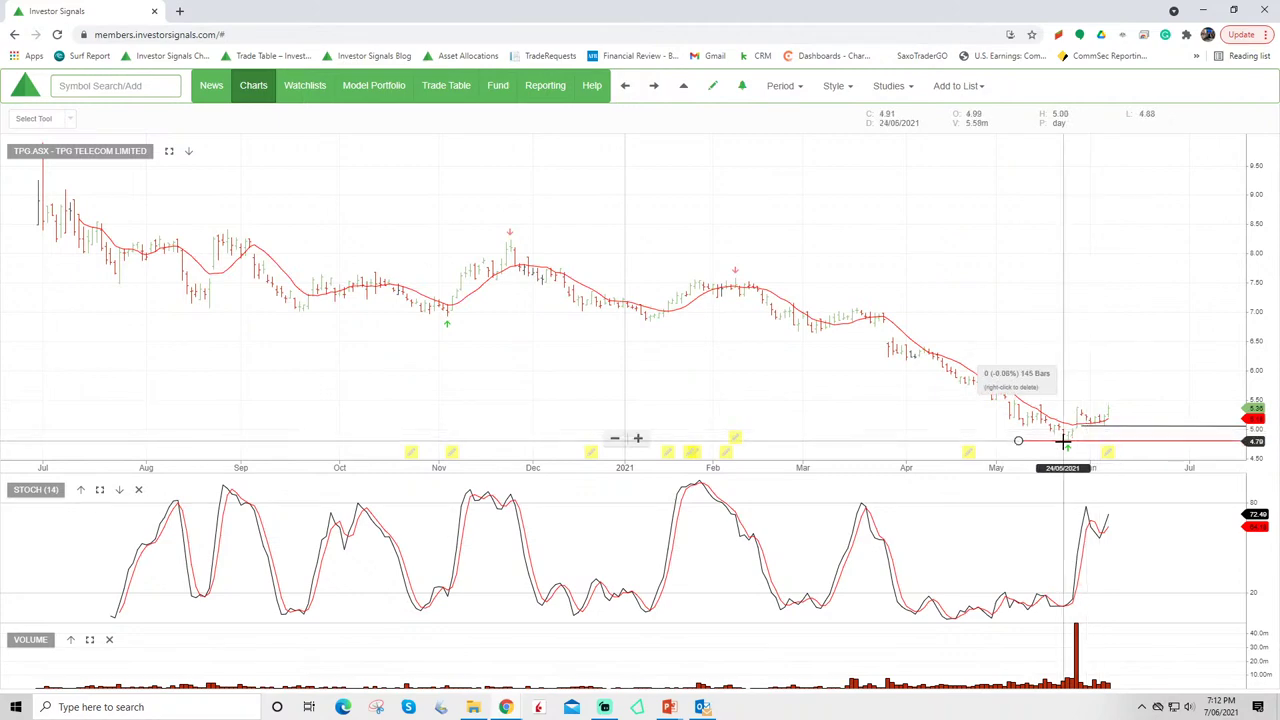
Step: Step forward past the Altium chart to the Appen Limited (APX.ASX) chart
{"action": "left_click", "coordinate": [654, 87]}
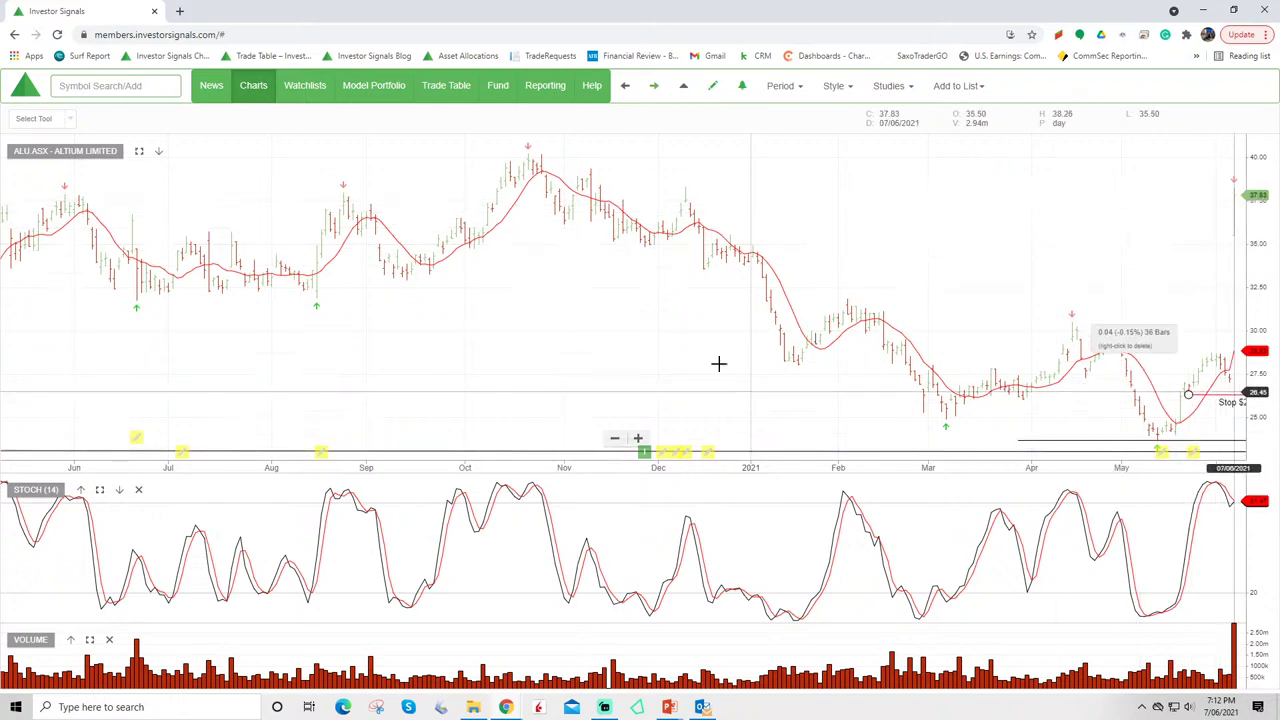
{"action": "left_click", "coordinate": [651, 90]}
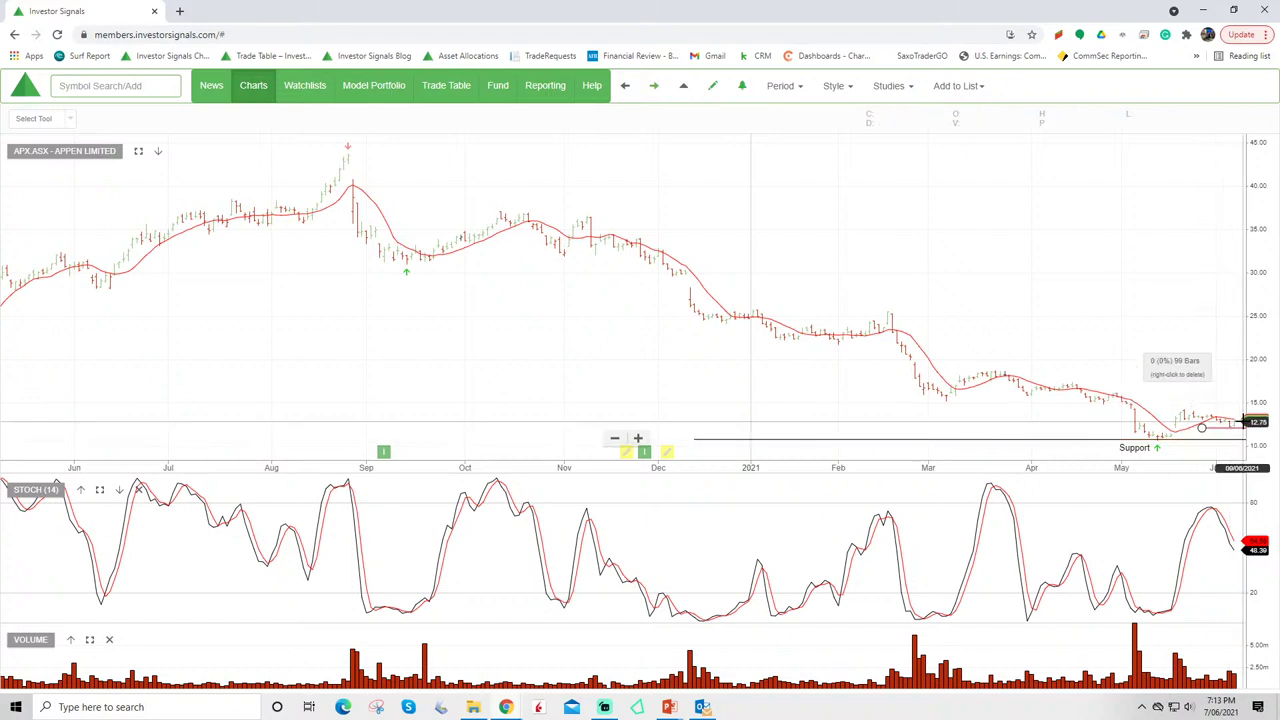
Step: Toggle the moving-average selection and pan the Appen chart into July 2021, leaving blank space
{"action": "left_click", "coordinate": [1010, 380]}
{"action": "left_click", "coordinate": [114, 169]}
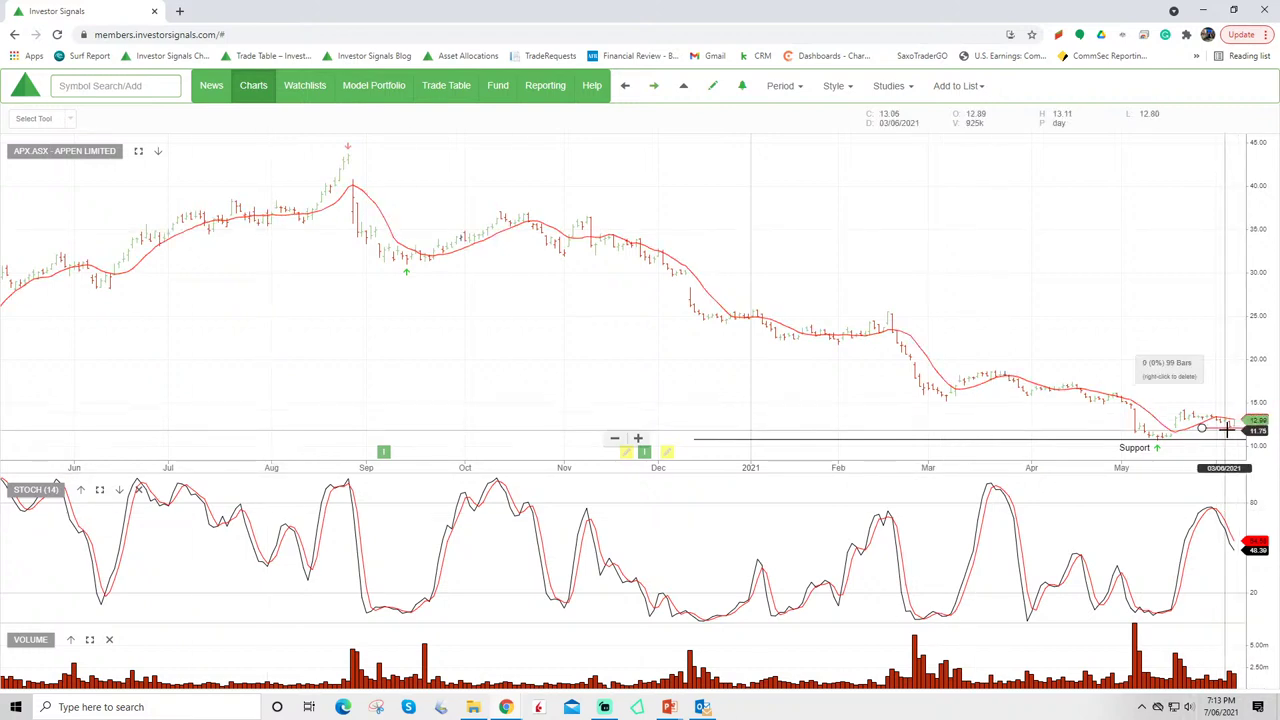
{"action": "left_click_drag", "start_coordinate": [1218, 357], "coordinate": [1134, 377]}
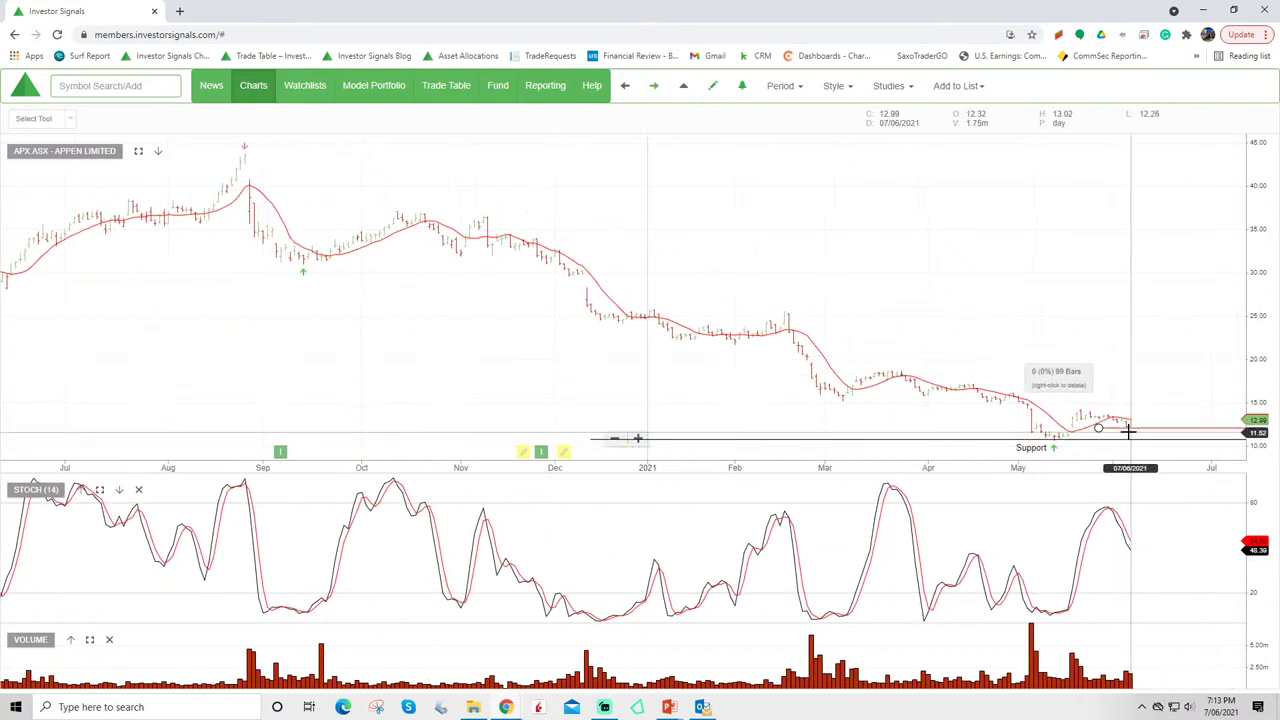
Step: Step past WiseTech Global to the A2M.ASX chart, zoom in and pan to the latest months
{"action": "left_click", "coordinate": [653, 87]}
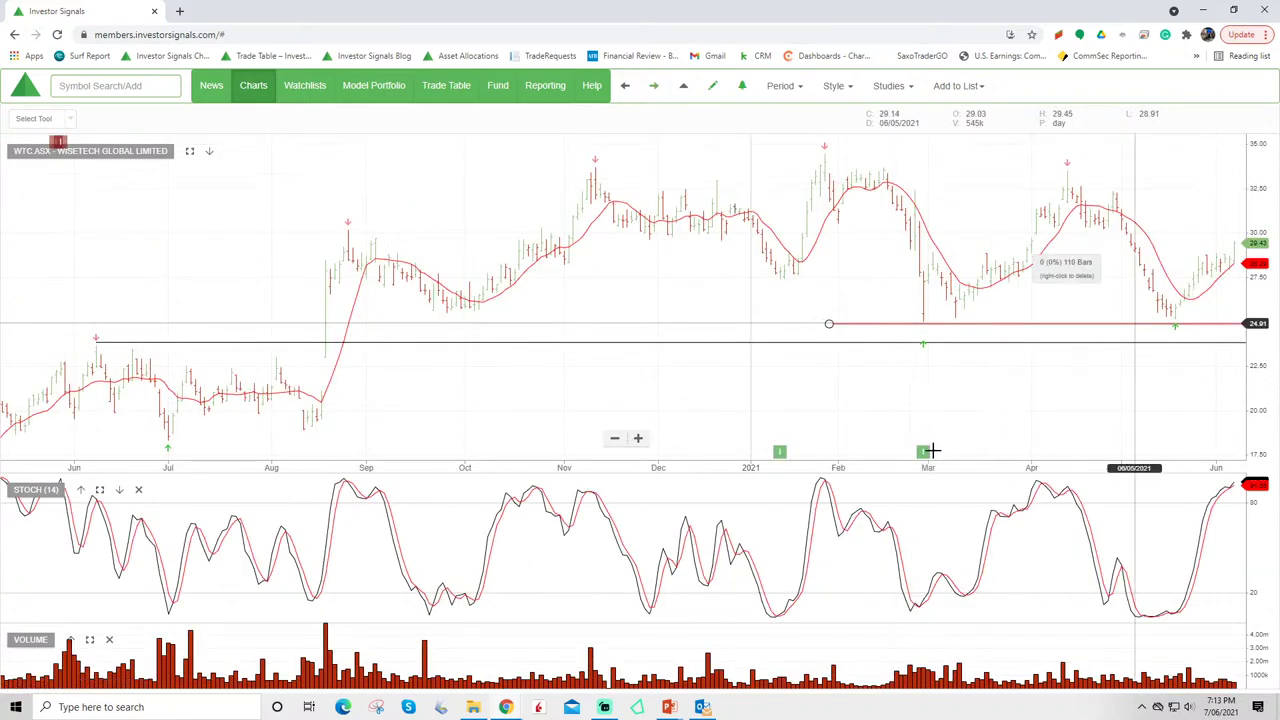
{"action": "scroll", "coordinate": [908, 368], "scroll_direction": "down", "scroll_amount": 5}
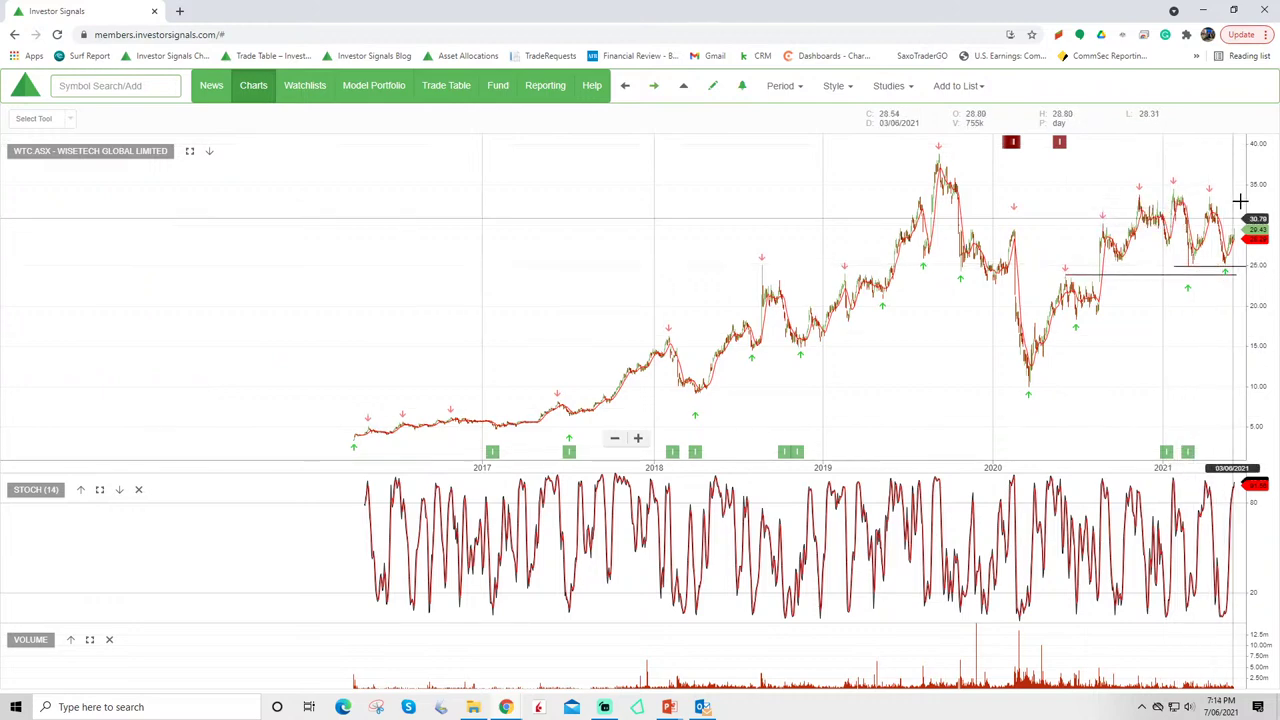
{"action": "left_click", "coordinate": [656, 85]}
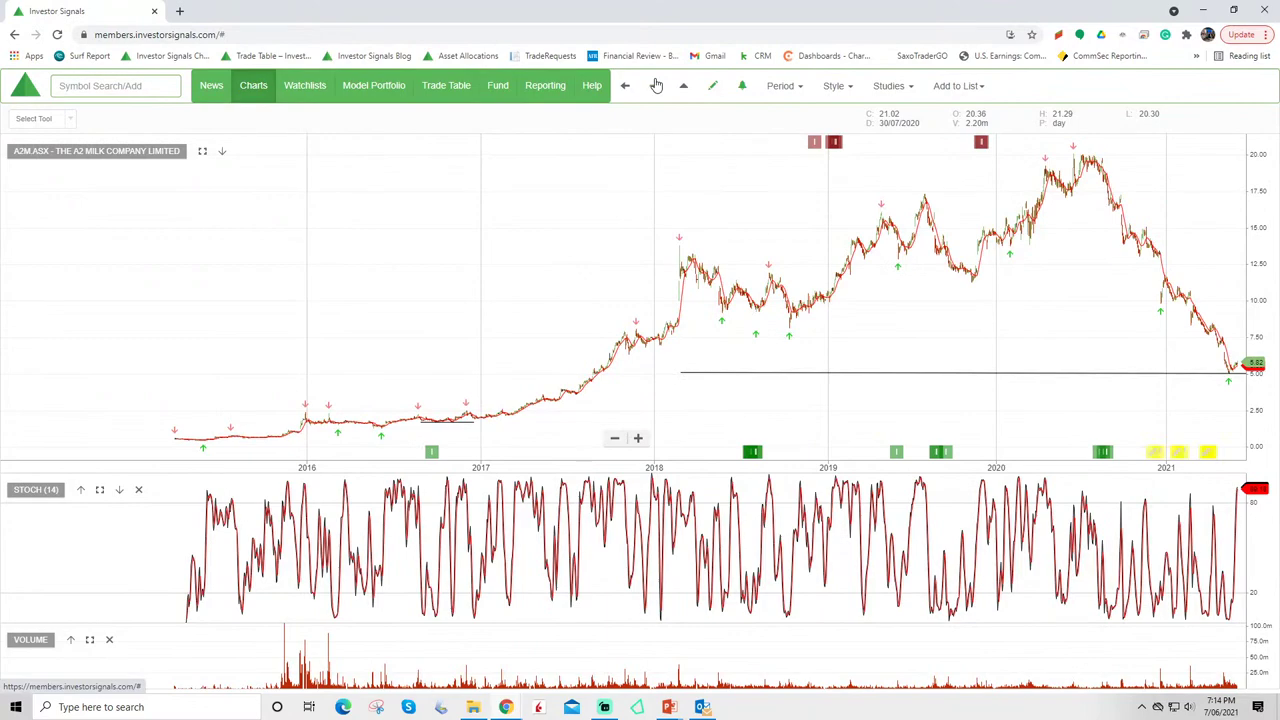
{"action": "scroll", "coordinate": [949, 357], "scroll_direction": "up", "scroll_amount": 5}
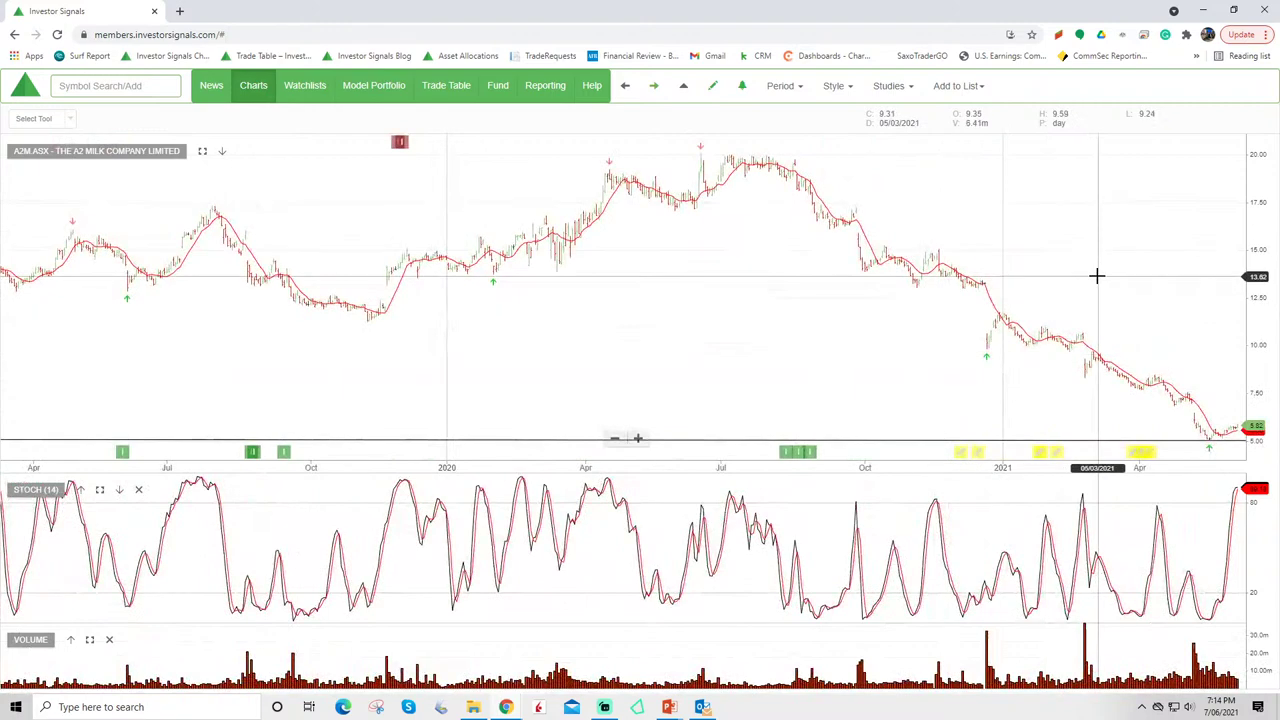
{"action": "scroll", "coordinate": [1100, 285], "scroll_direction": "up", "scroll_amount": 3}
{"action": "left_click_drag", "start_coordinate": [1106, 300], "coordinate": [1020, 294]}
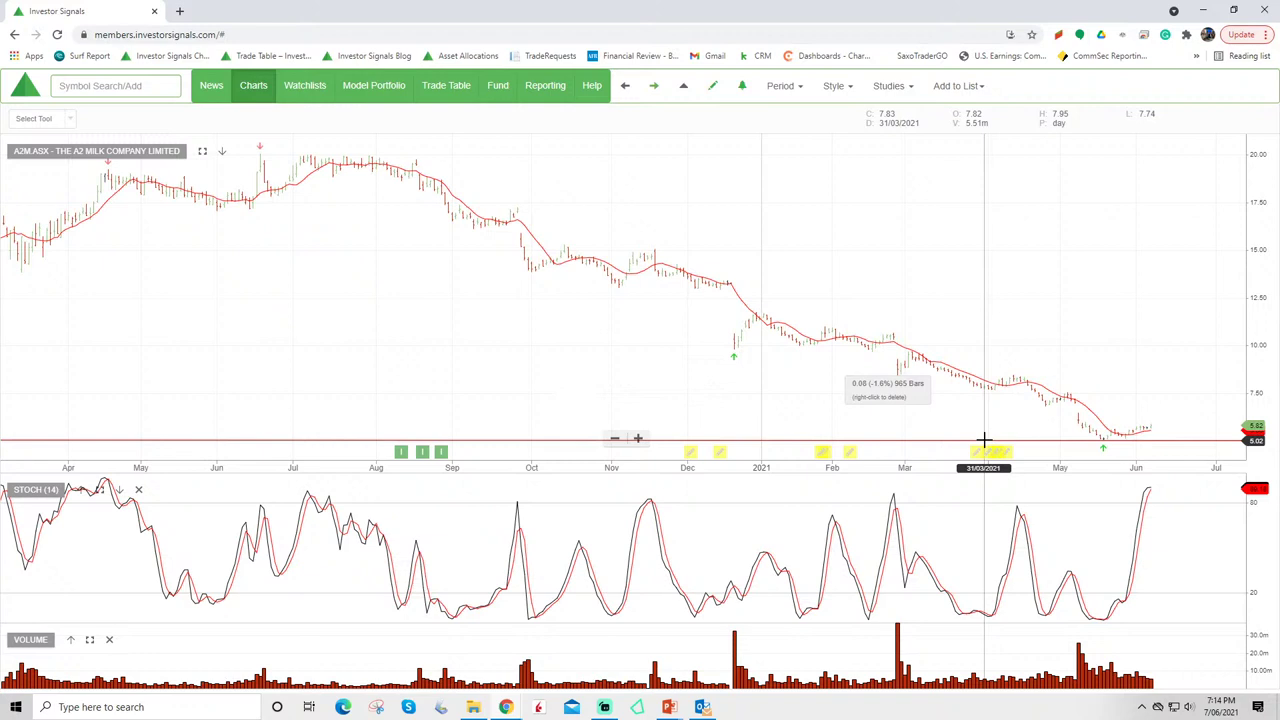
Step: Step forward through the APT and CHC charts to the Goodman Group (GMG.ASX) chart
{"action": "left_click", "coordinate": [655, 88]}
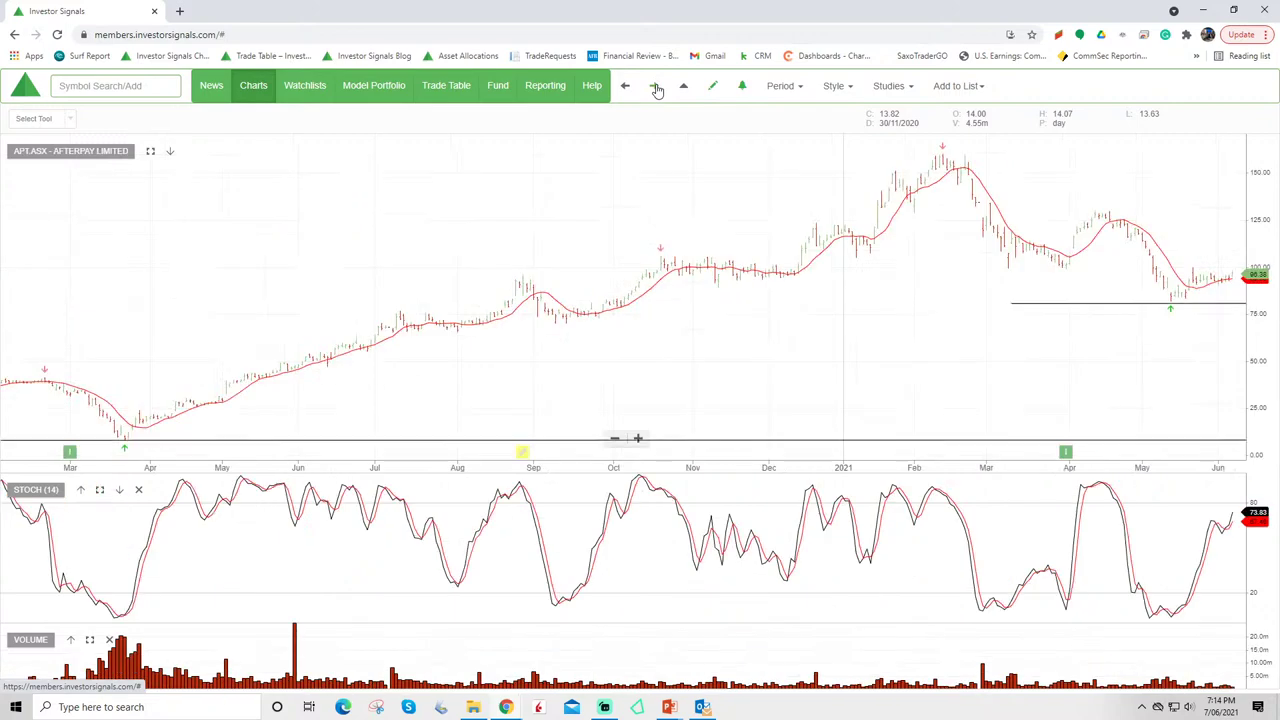
{"action": "left_click", "coordinate": [655, 88]}
{"action": "left_click", "coordinate": [652, 89]}
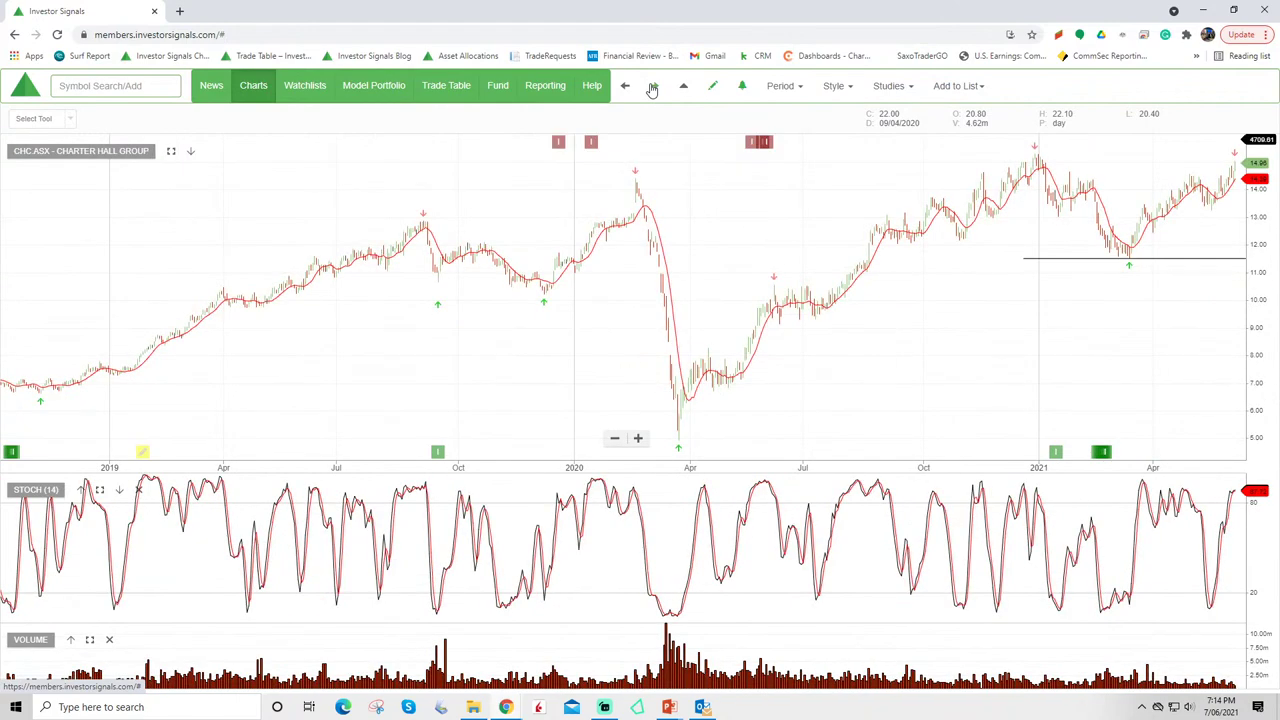
{"action": "left_click", "coordinate": [652, 89]}
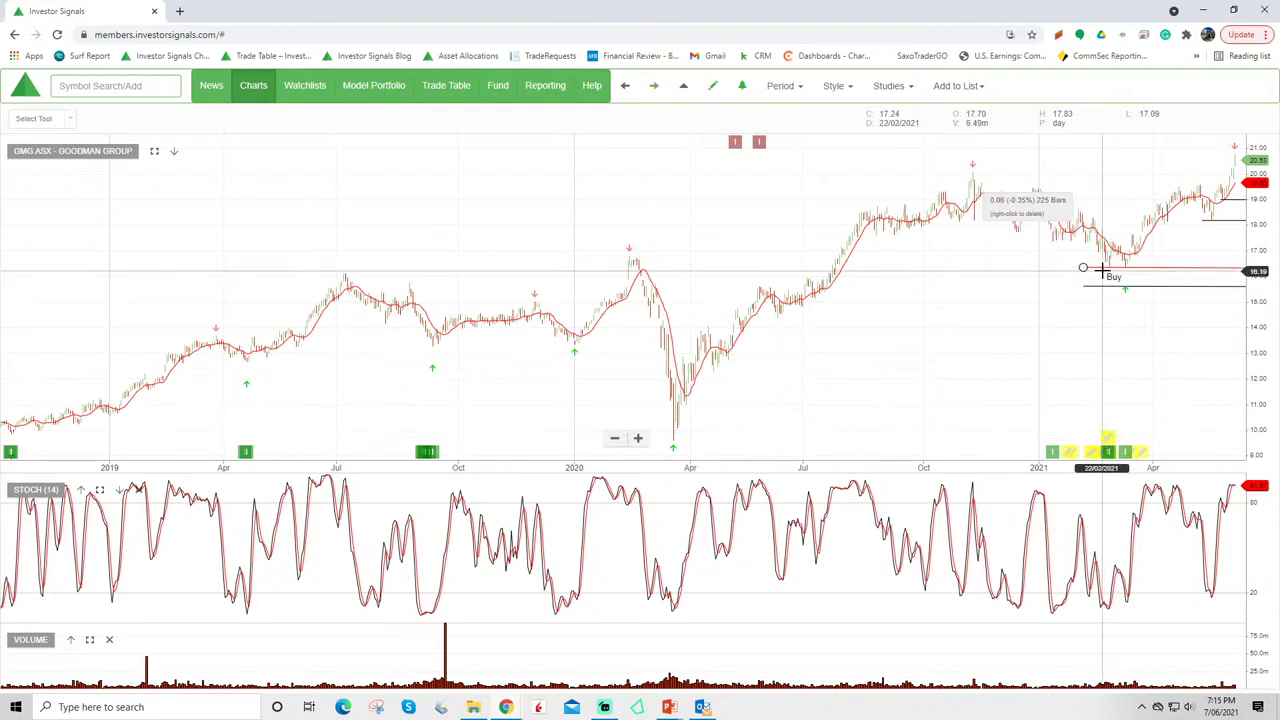
Step: Draw a short support line near 4.50 on the GPT Group chart, then advance to Beach Energy (BPT.ASX)
{"action": "left_click", "coordinate": [655, 88]}
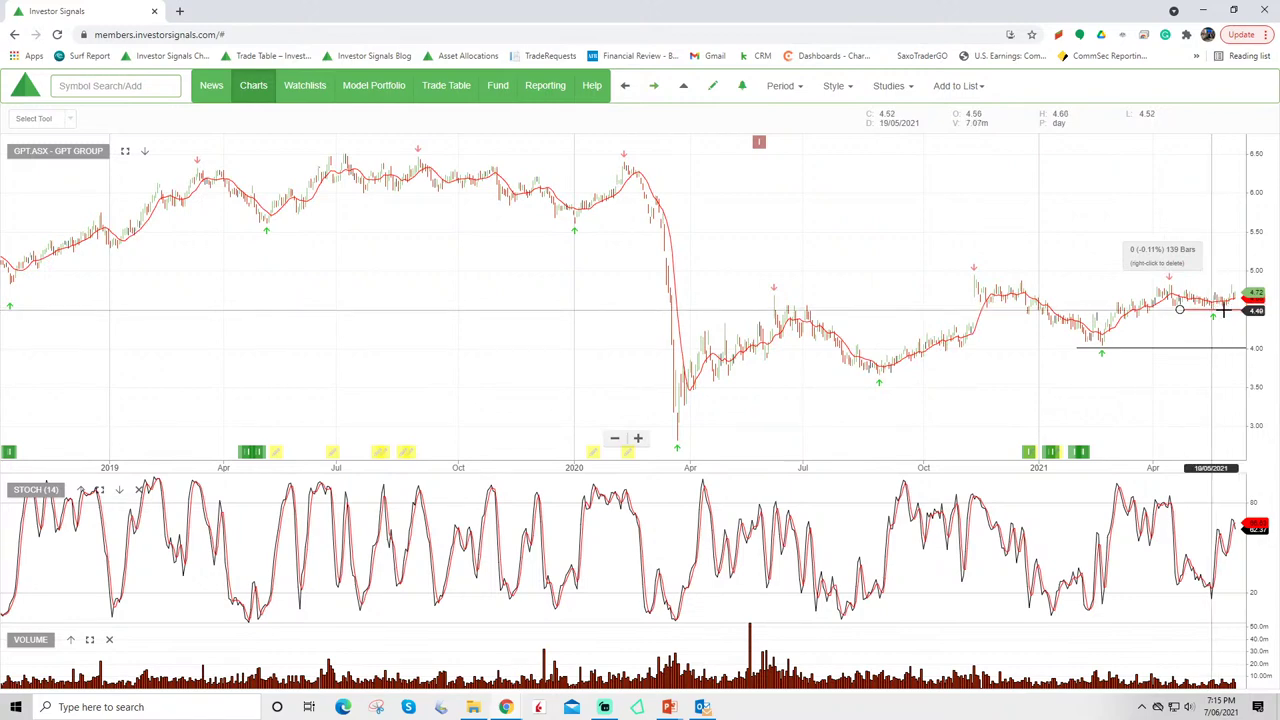
{"action": "left_click", "coordinate": [1226, 310]}
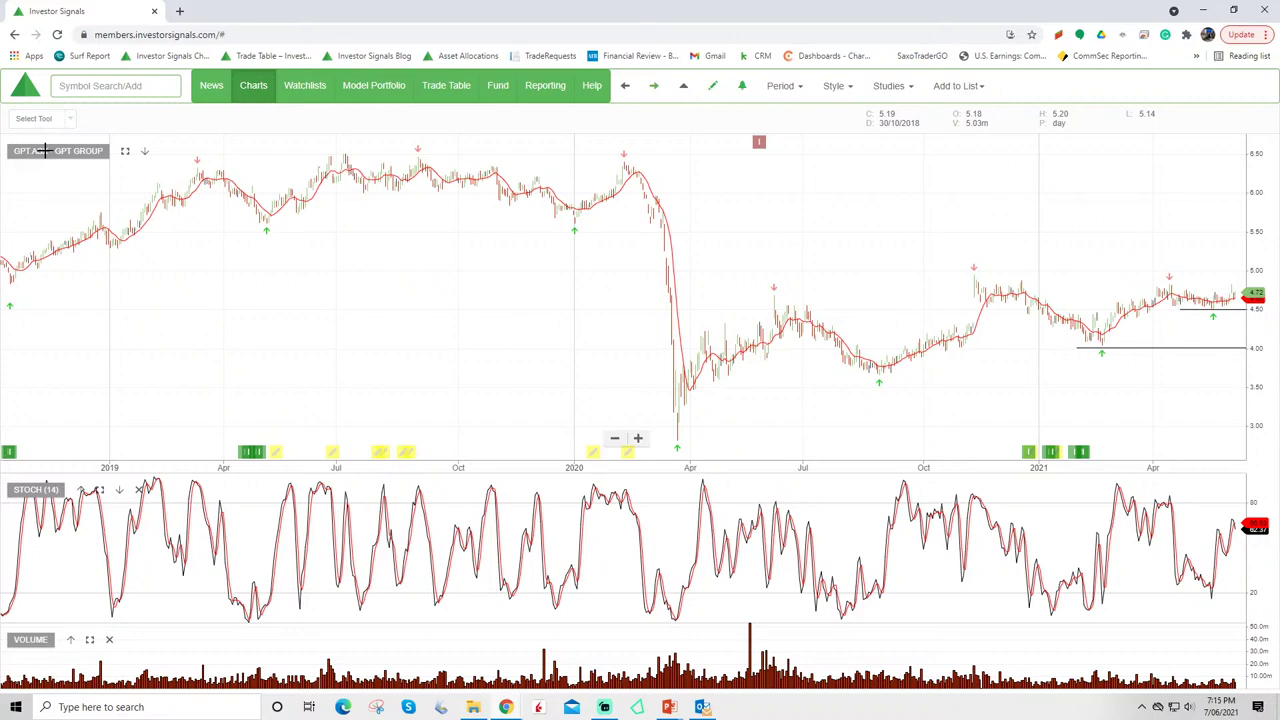
{"action": "left_click", "coordinate": [655, 89]}
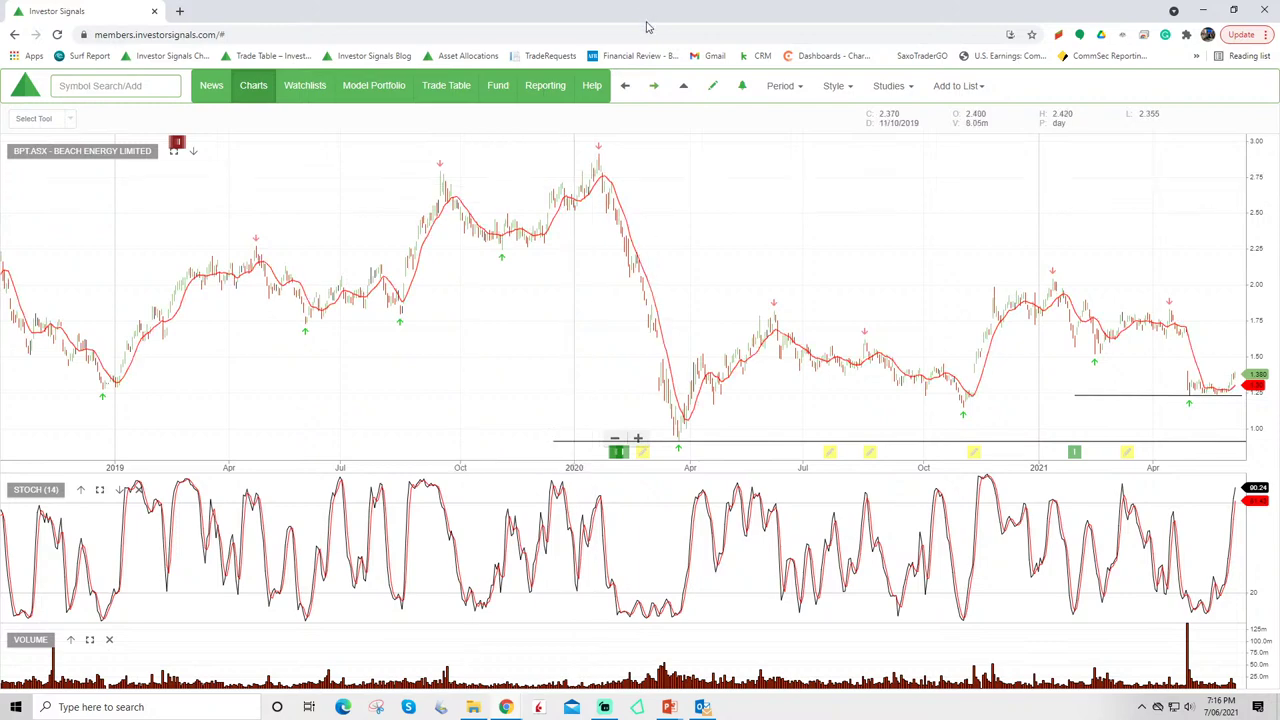
Step: Cycle past the REA Group and Soul Pattinson charts to land on Atlas Arteria (ALX.ASX)
{"action": "left_click", "coordinate": [655, 87]}
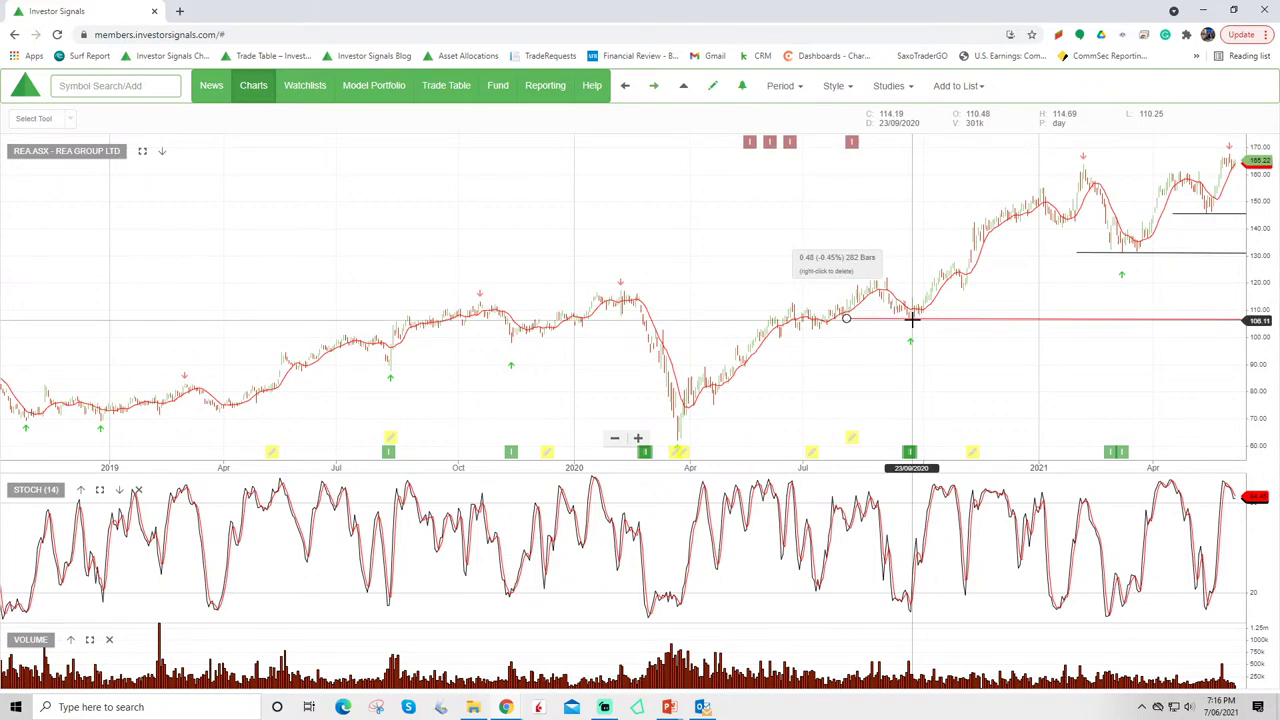
{"action": "left_click", "coordinate": [653, 90]}
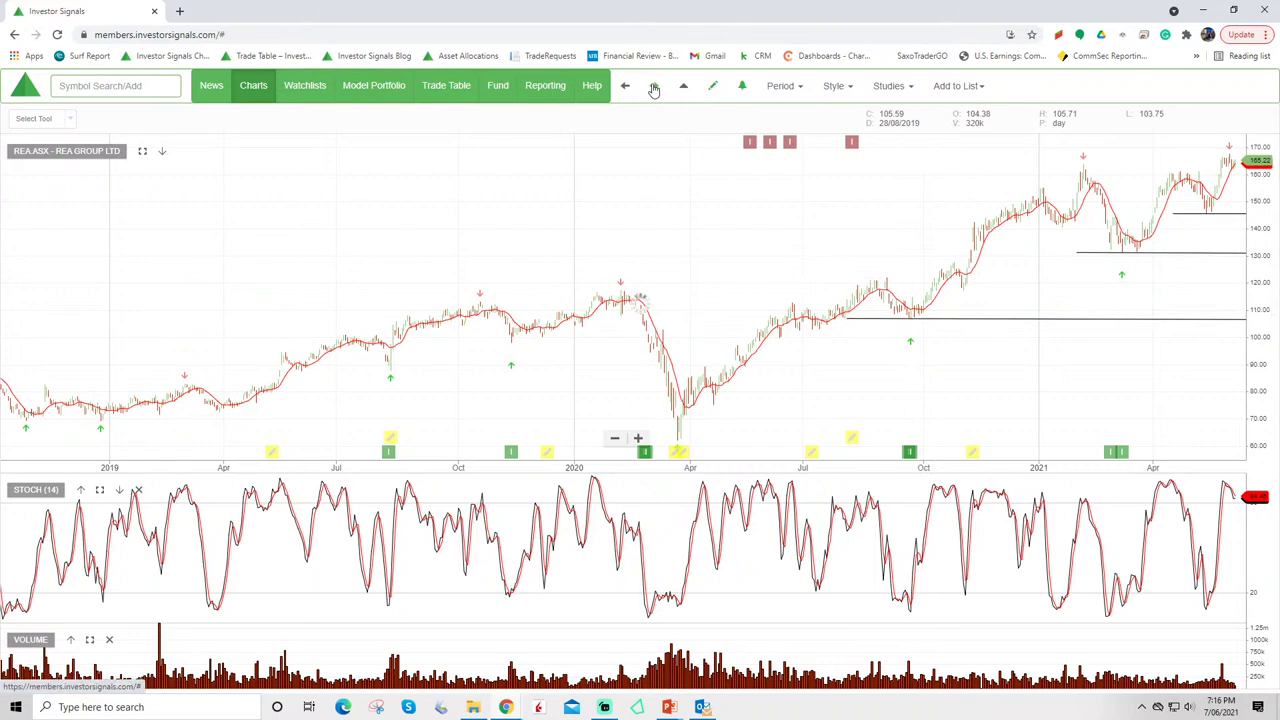
{"action": "left_click", "coordinate": [653, 90]}
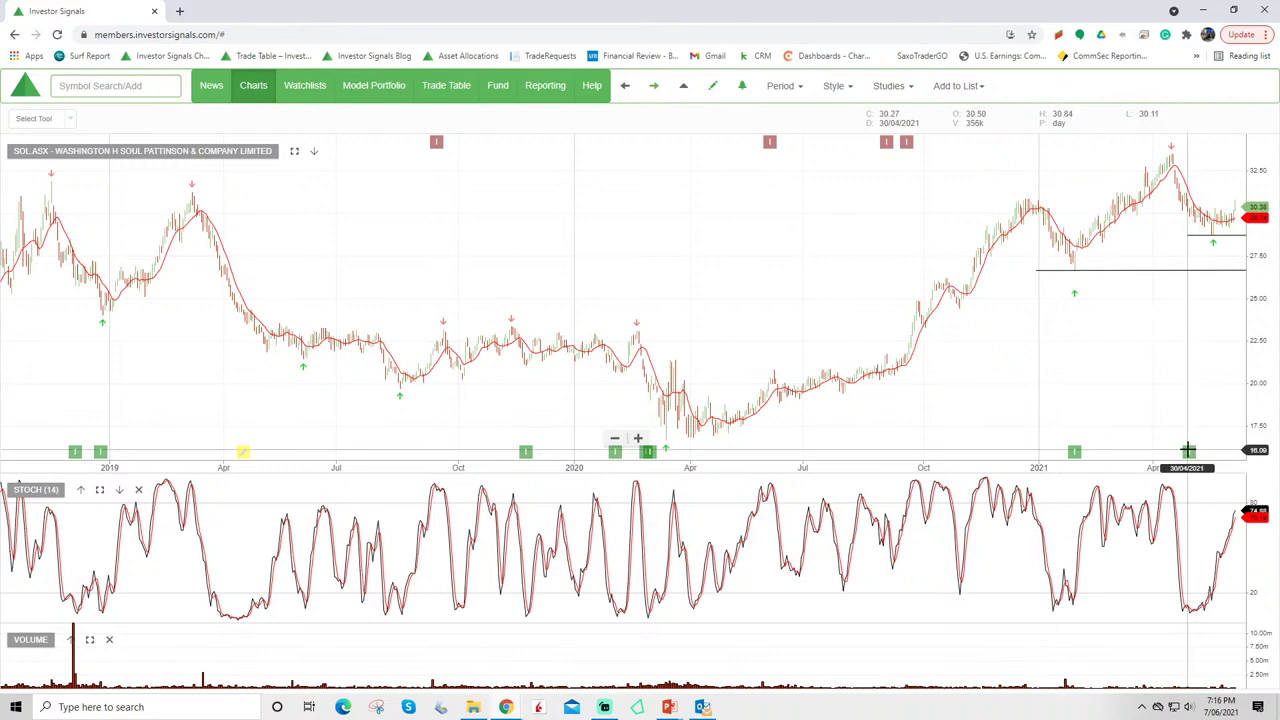
{"action": "mouse_move", "coordinate": [1203, 235]}
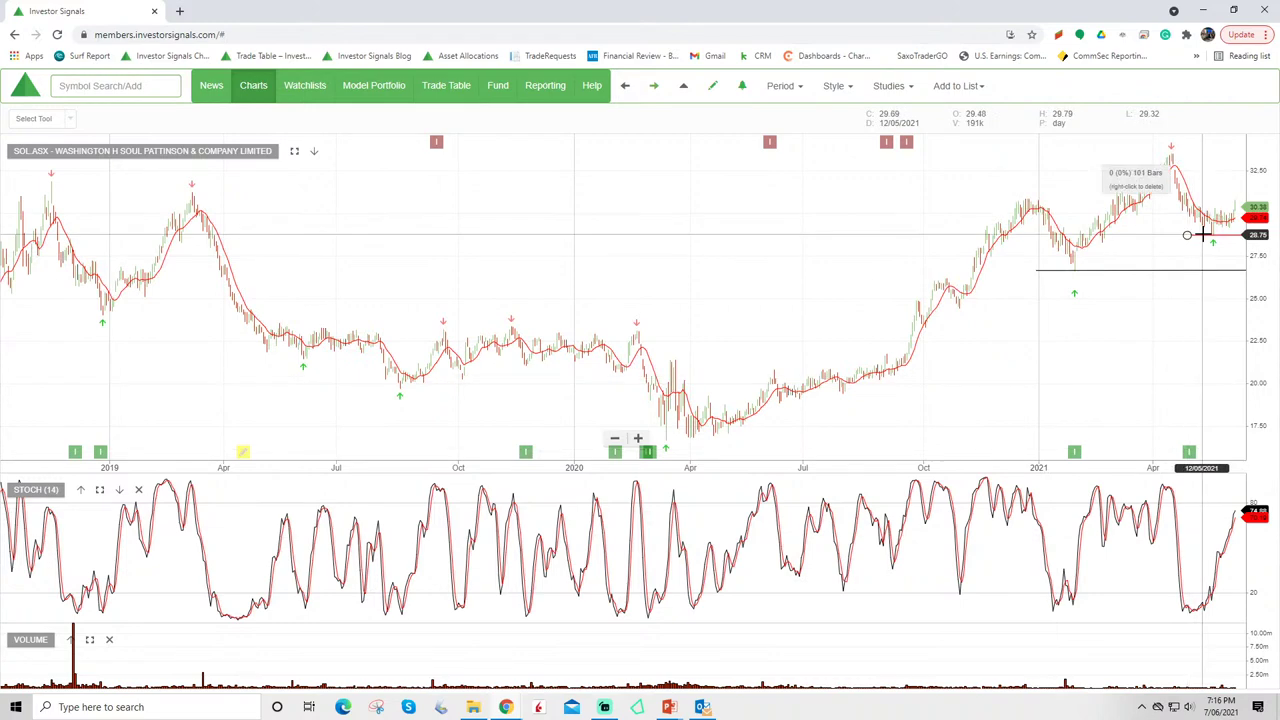
{"action": "left_click", "coordinate": [652, 88]}
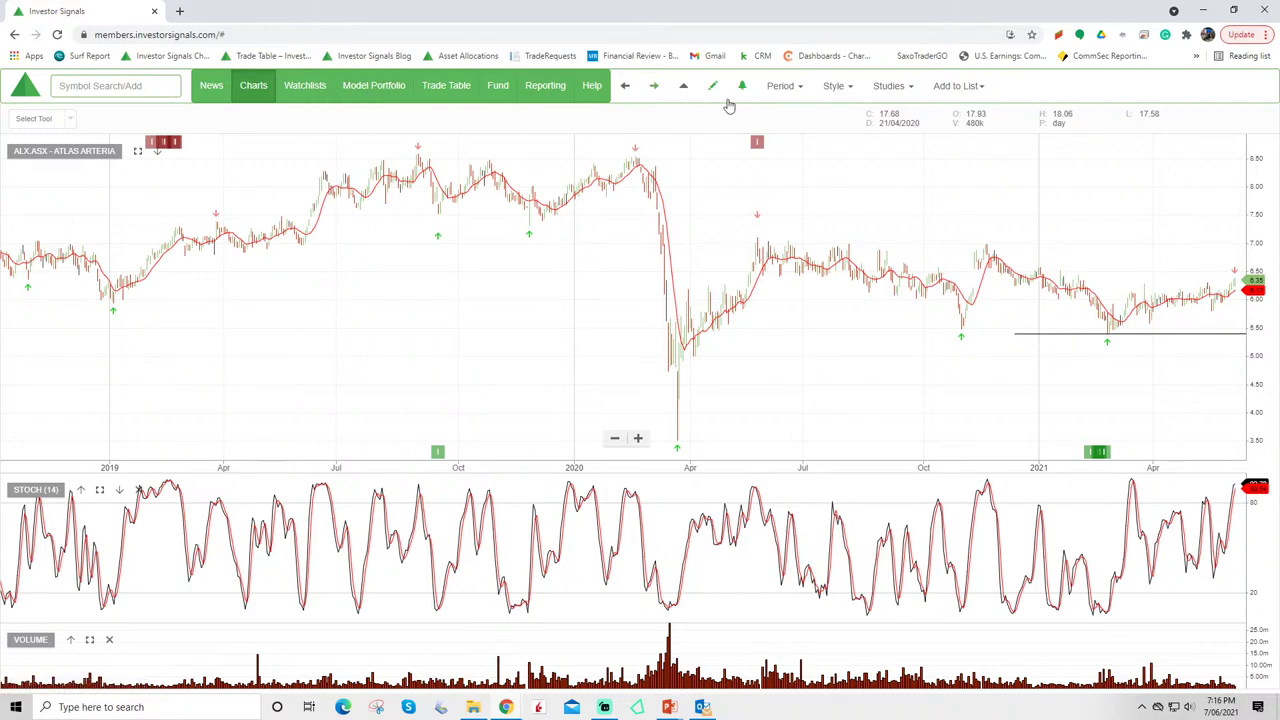
Step: Advance past Cochlear, Downer EDI and Northern Star to Treasury Wine, zooming in on its chart
{"action": "left_click", "coordinate": [655, 89]}
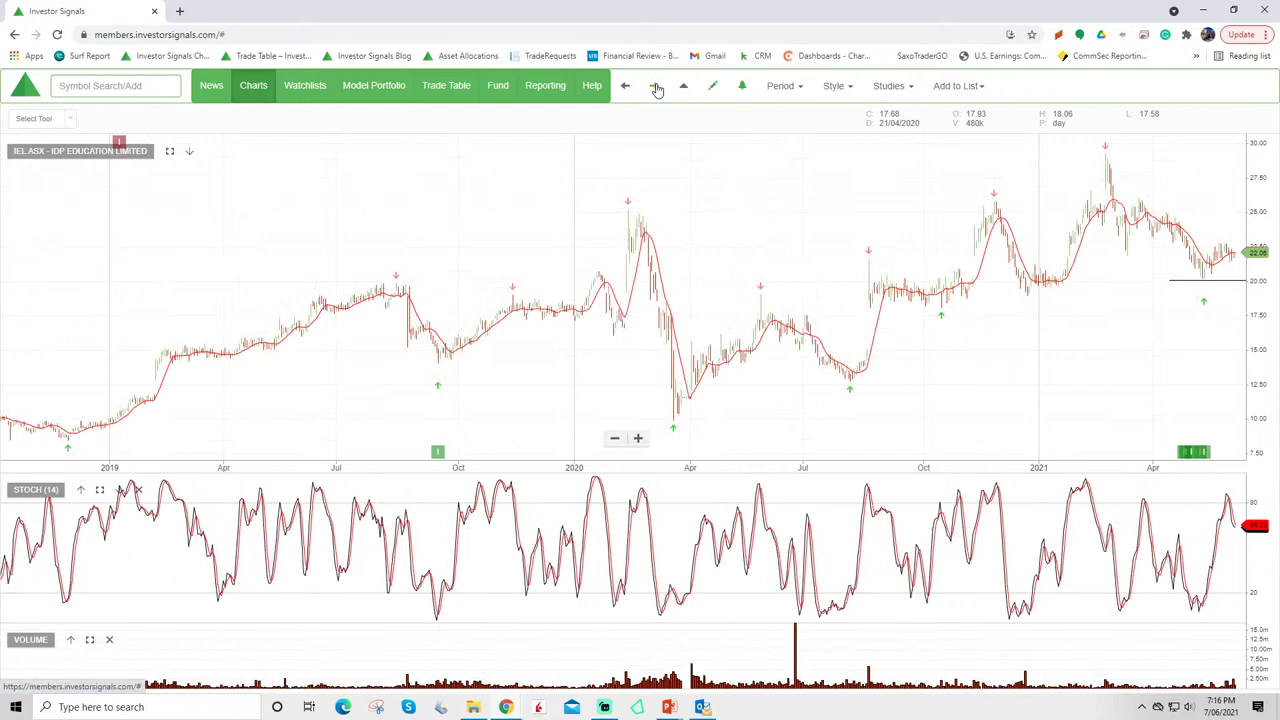
{"action": "left_click", "coordinate": [655, 89]}
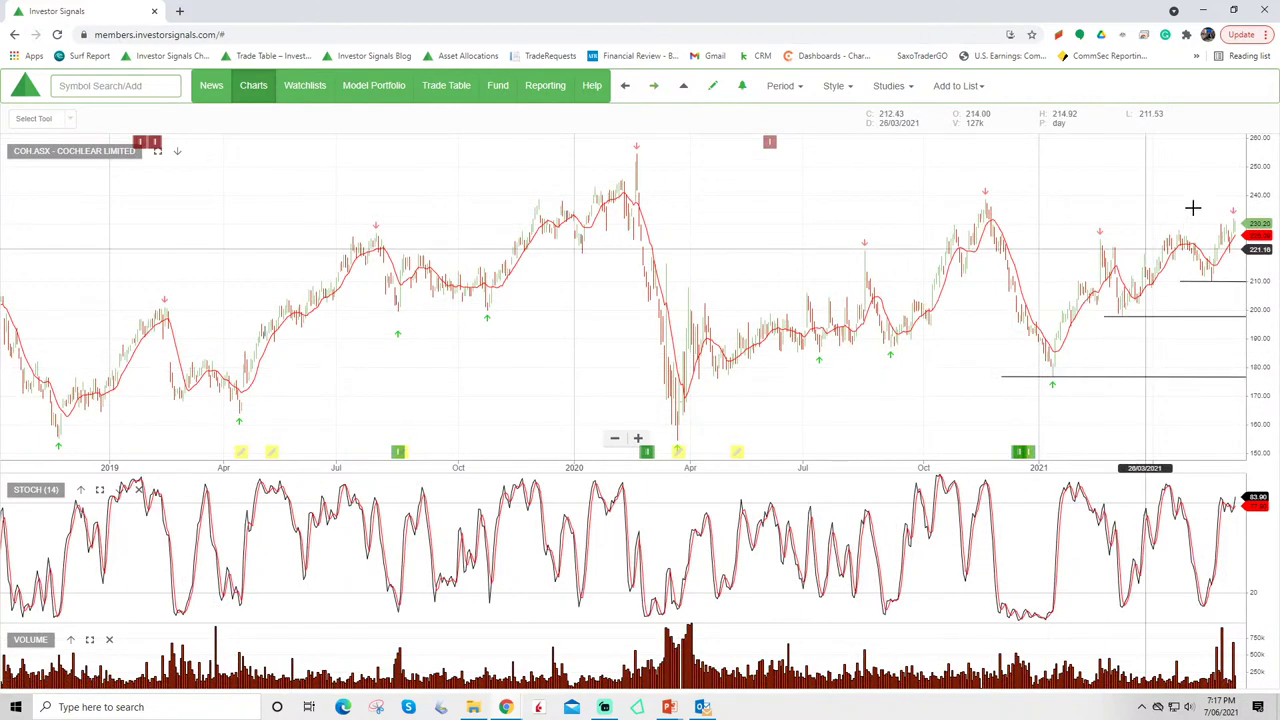
{"action": "left_click", "coordinate": [653, 89]}
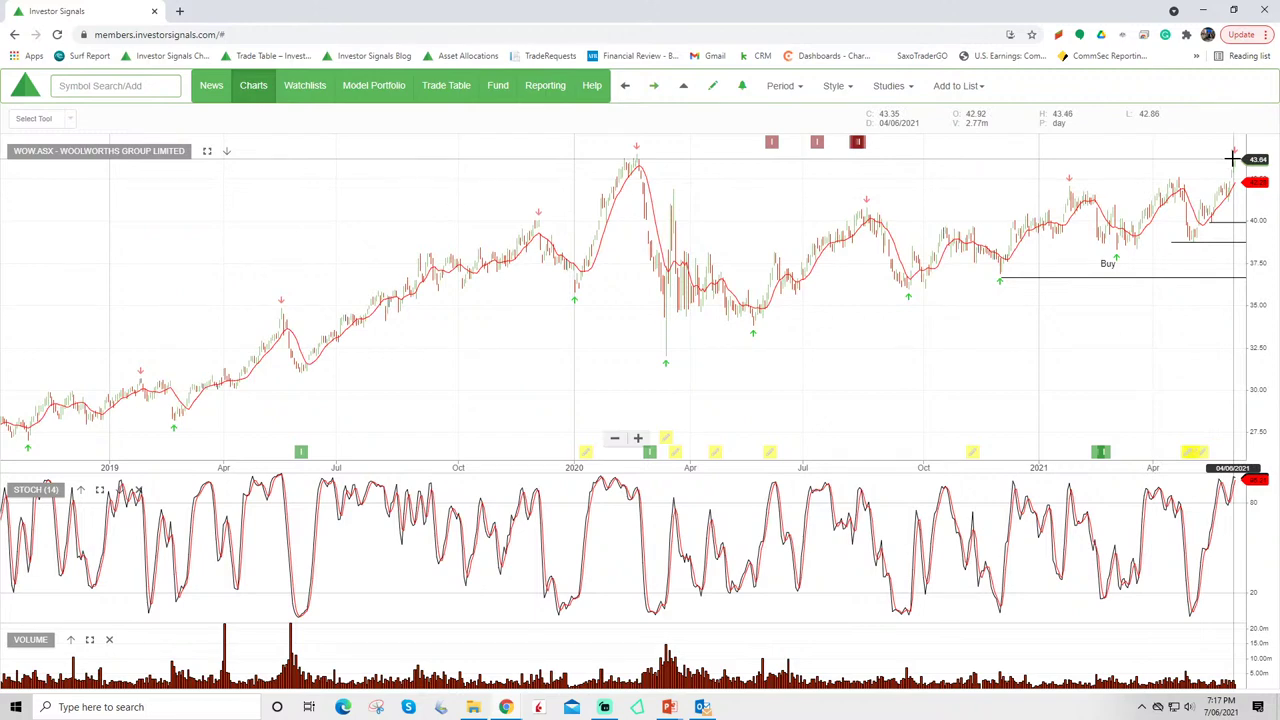
{"action": "left_click", "coordinate": [657, 88]}
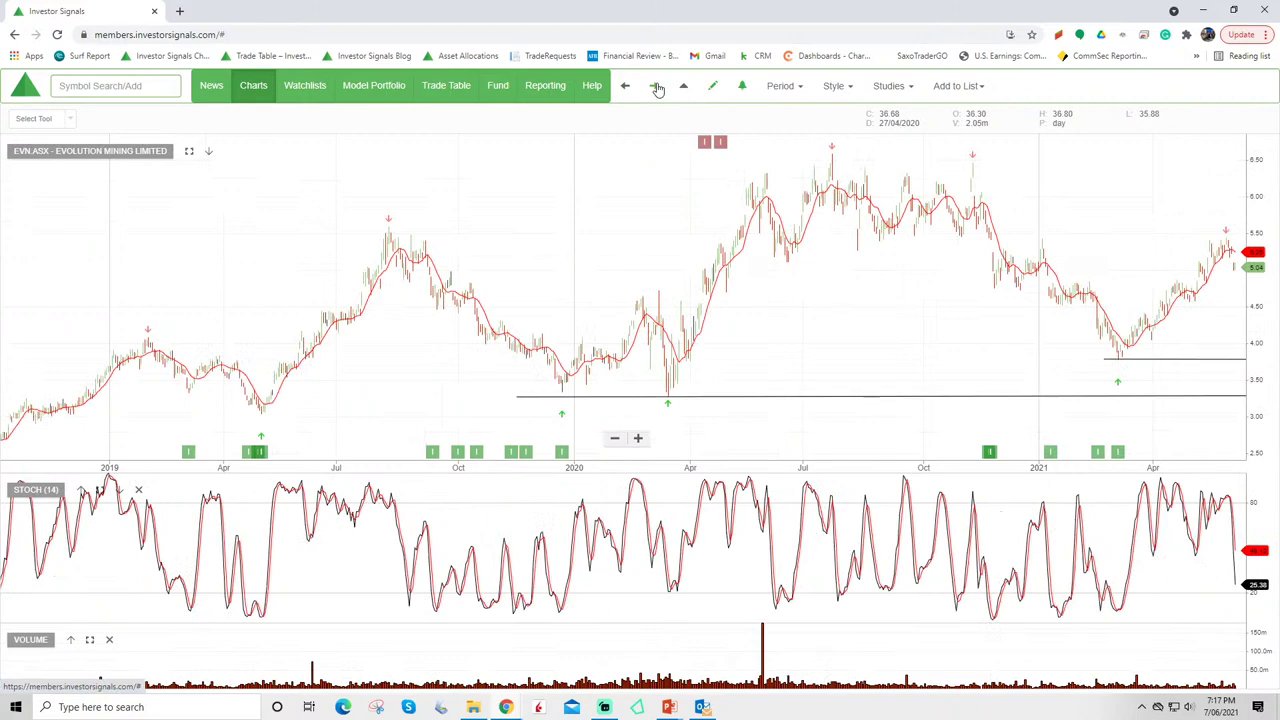
{"action": "left_click", "coordinate": [657, 88]}
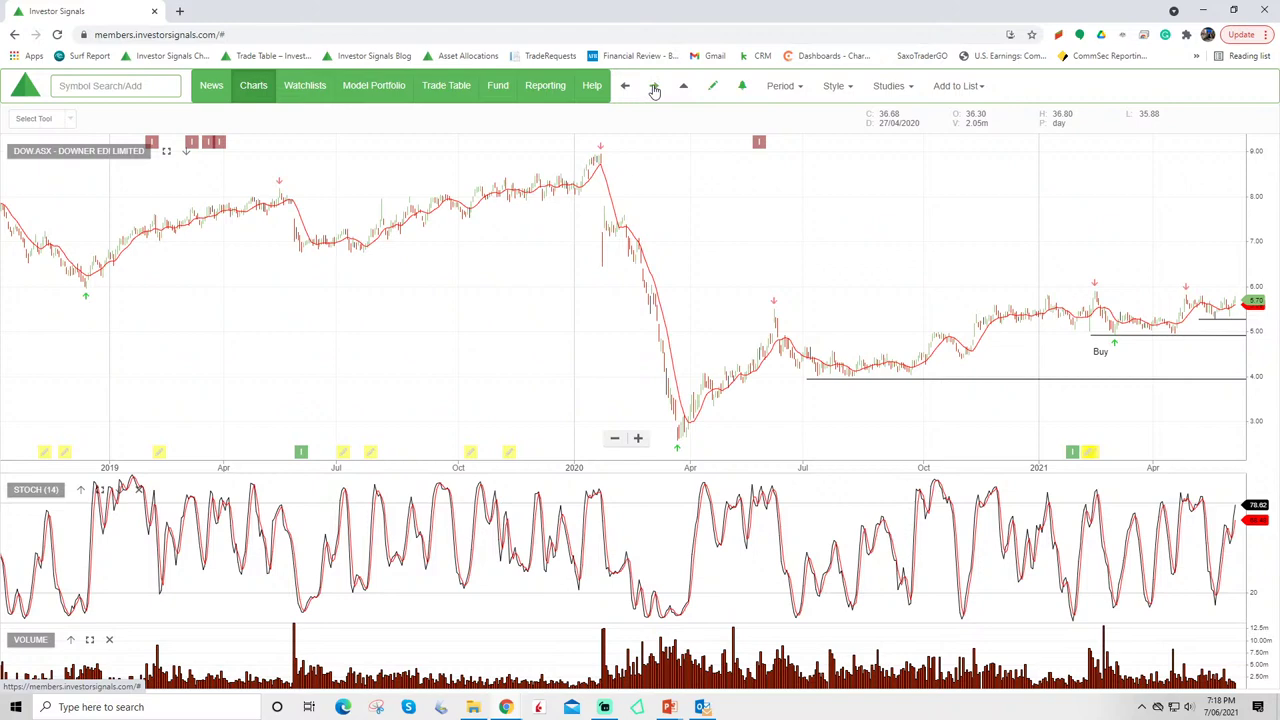
{"action": "left_click", "coordinate": [655, 90]}
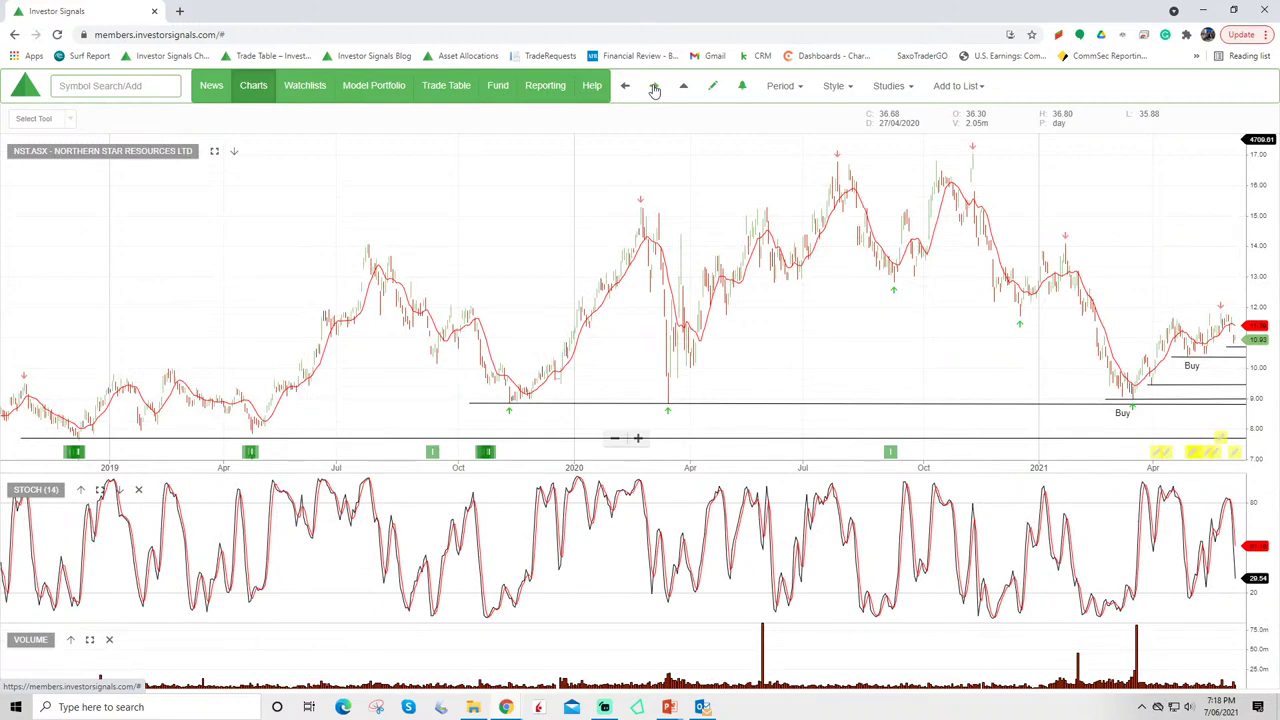
{"action": "left_click", "coordinate": [654, 90]}
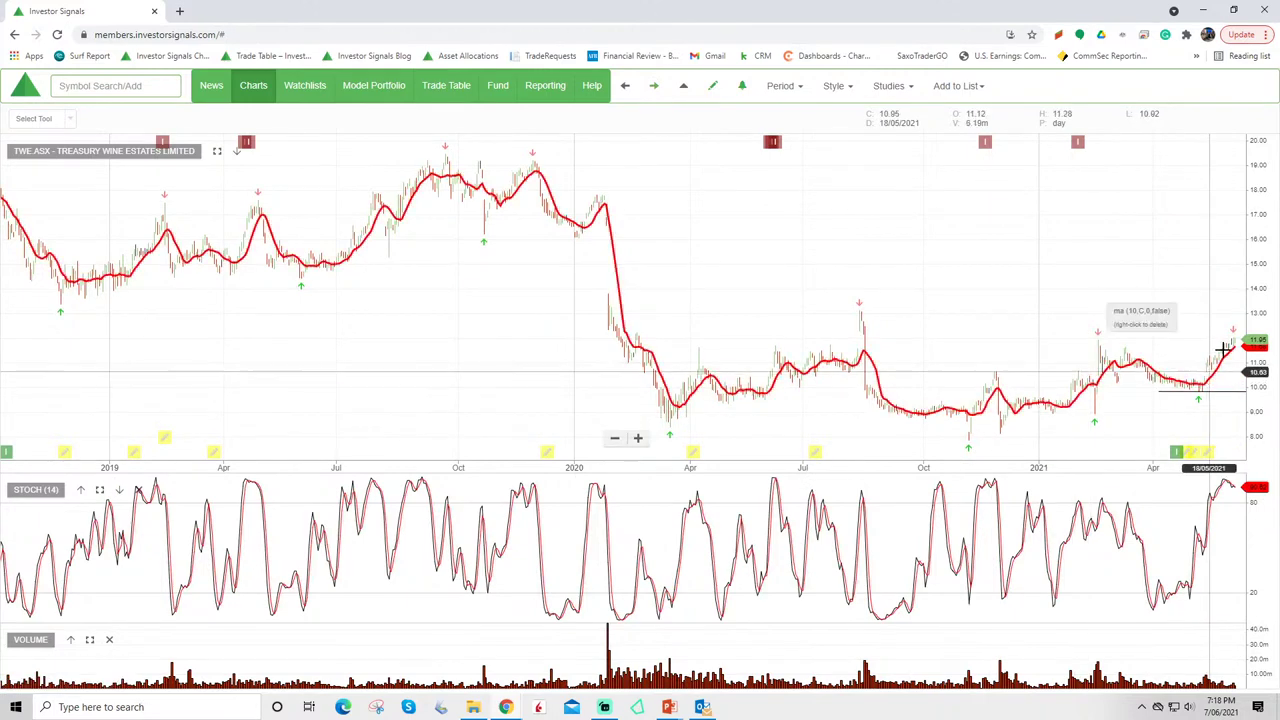
{"action": "scroll", "coordinate": [1154, 343], "scroll_direction": "up", "scroll_amount": 3}
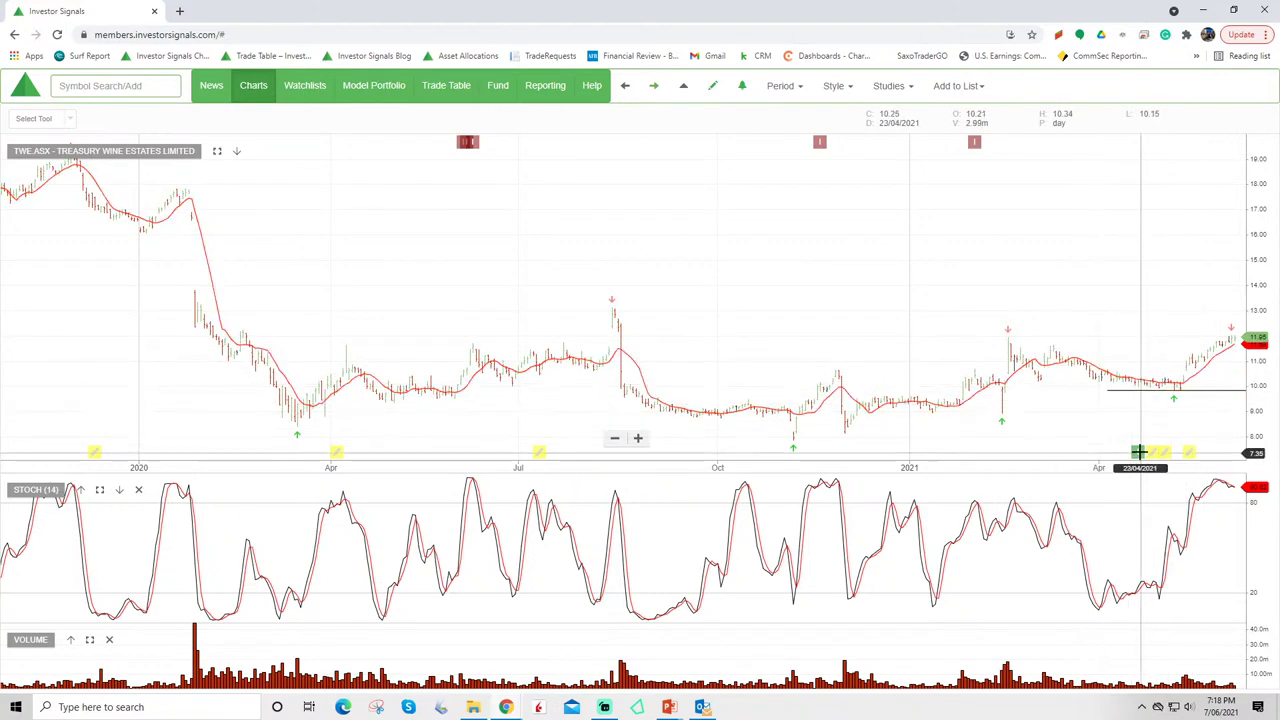
Step: Move through BlueScope Steel to ResMed (RMD.ASX) and widen the view to 2015–2021
{"action": "left_click", "coordinate": [652, 87]}
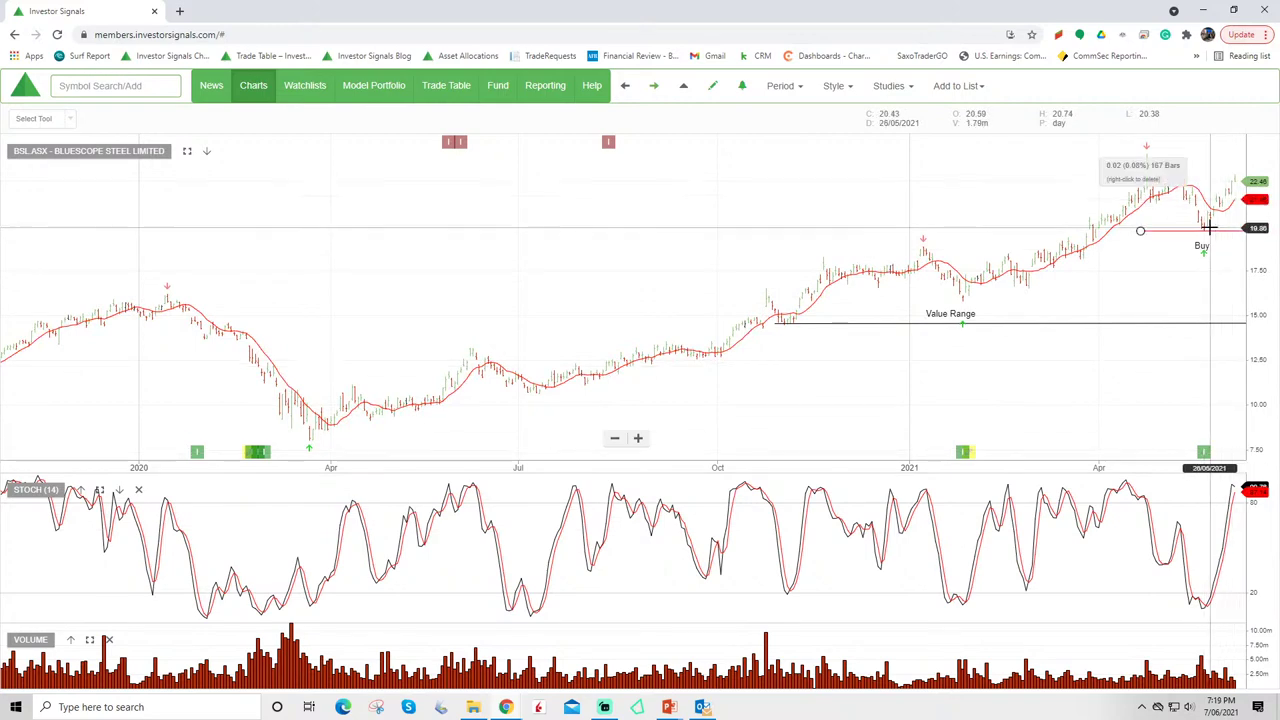
{"action": "left_click", "coordinate": [653, 89]}
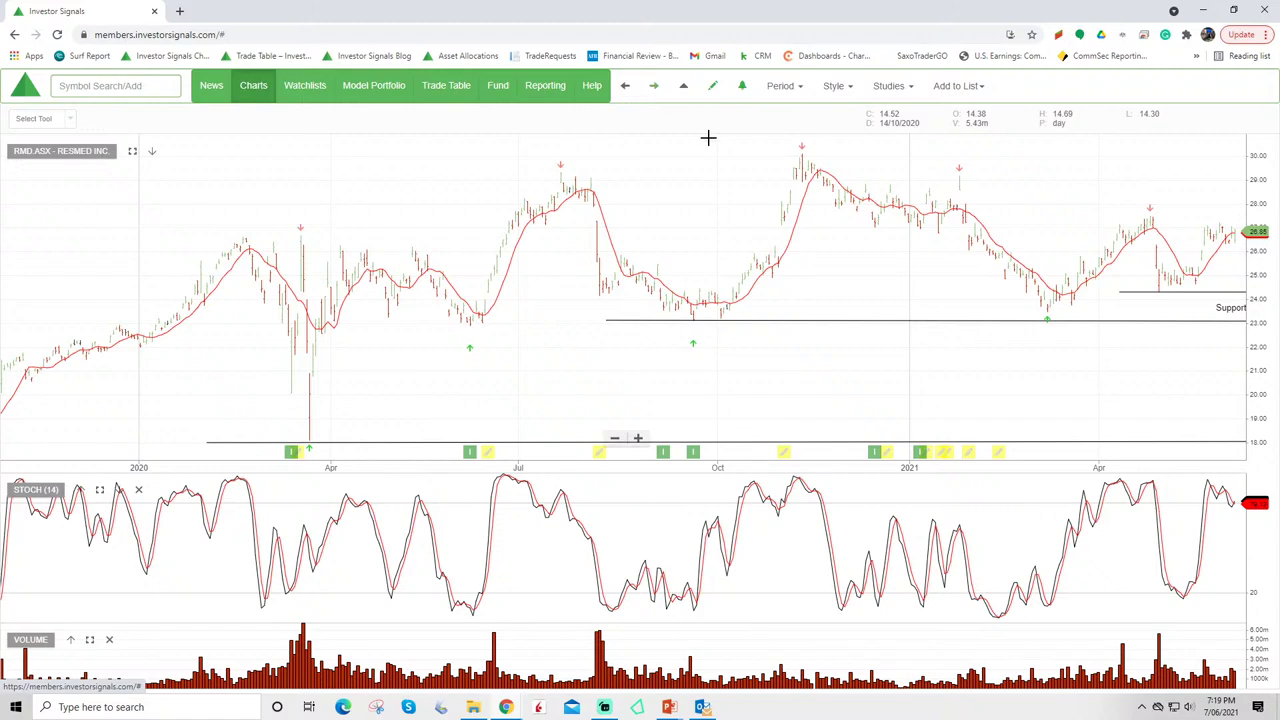
{"action": "scroll", "coordinate": [797, 218], "scroll_direction": "down", "scroll_amount": 5}
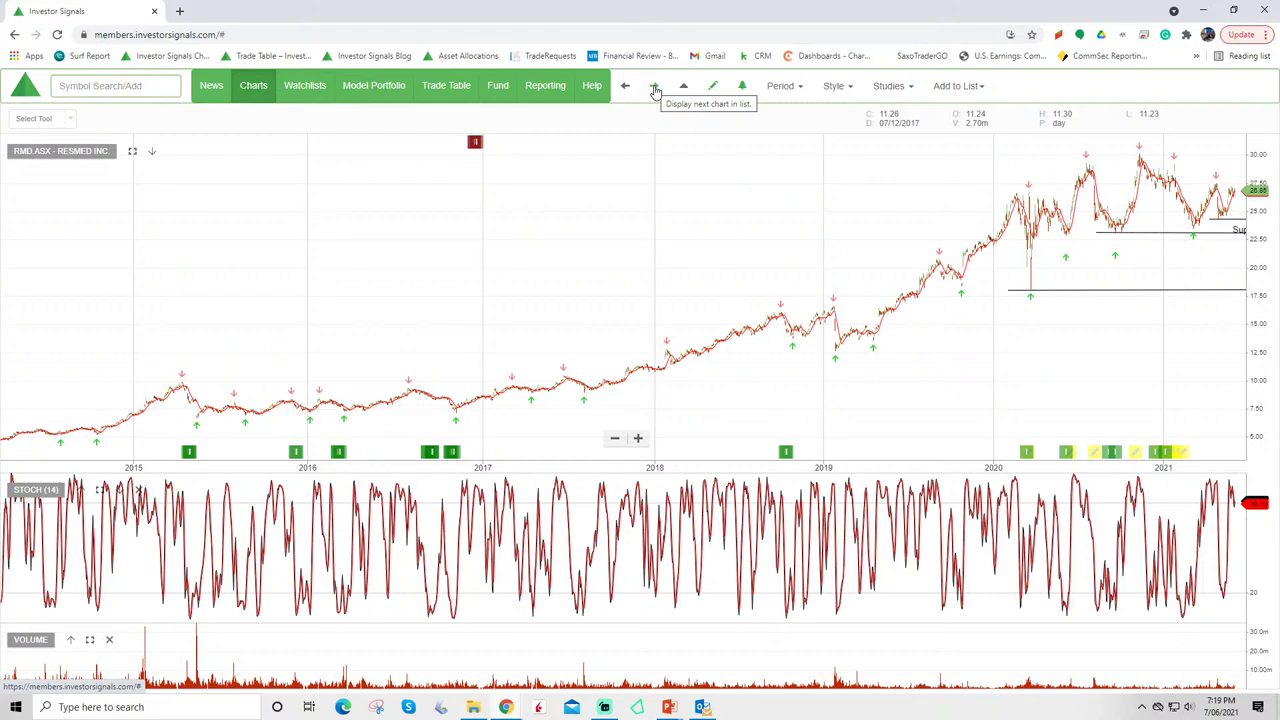
Step: Advance through Alumina, Oil Search, Stockland and ALS Limited to the JB Hi-Fi (JBH.ASX) chart
{"action": "left_click", "coordinate": [655, 90]}
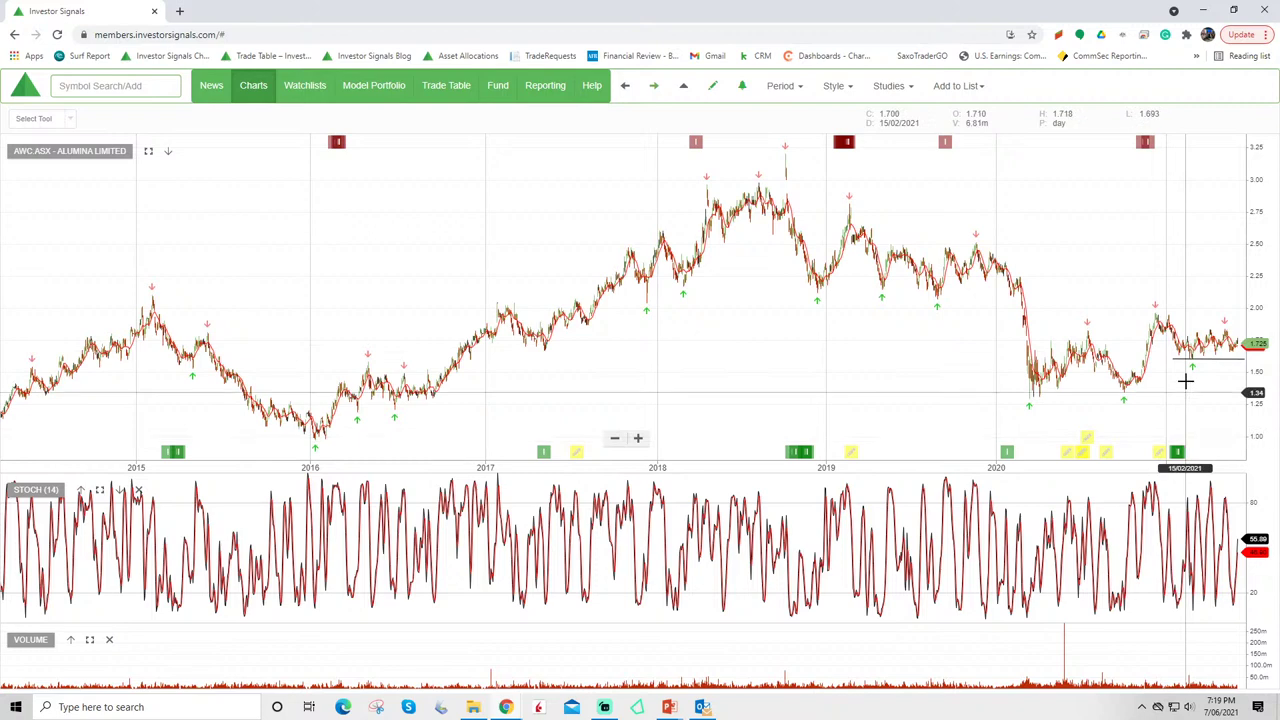
{"action": "mouse_move", "coordinate": [1186, 351]}
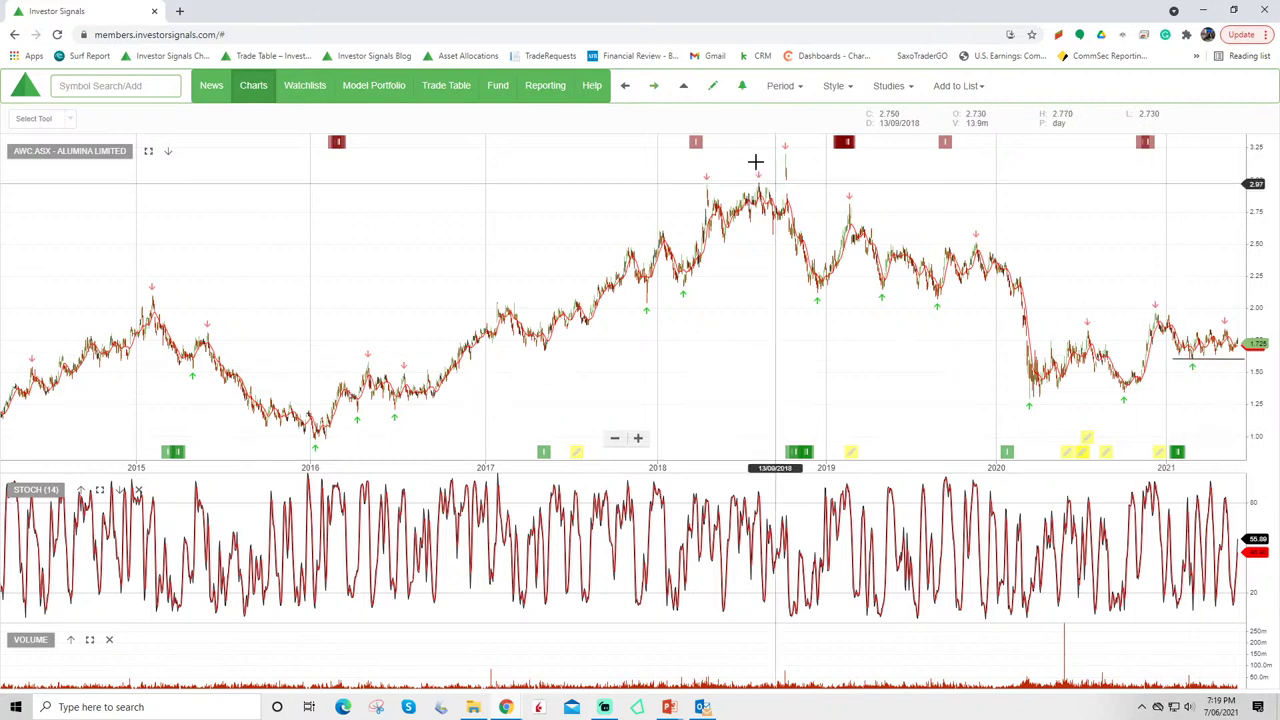
{"action": "left_click", "coordinate": [656, 88]}
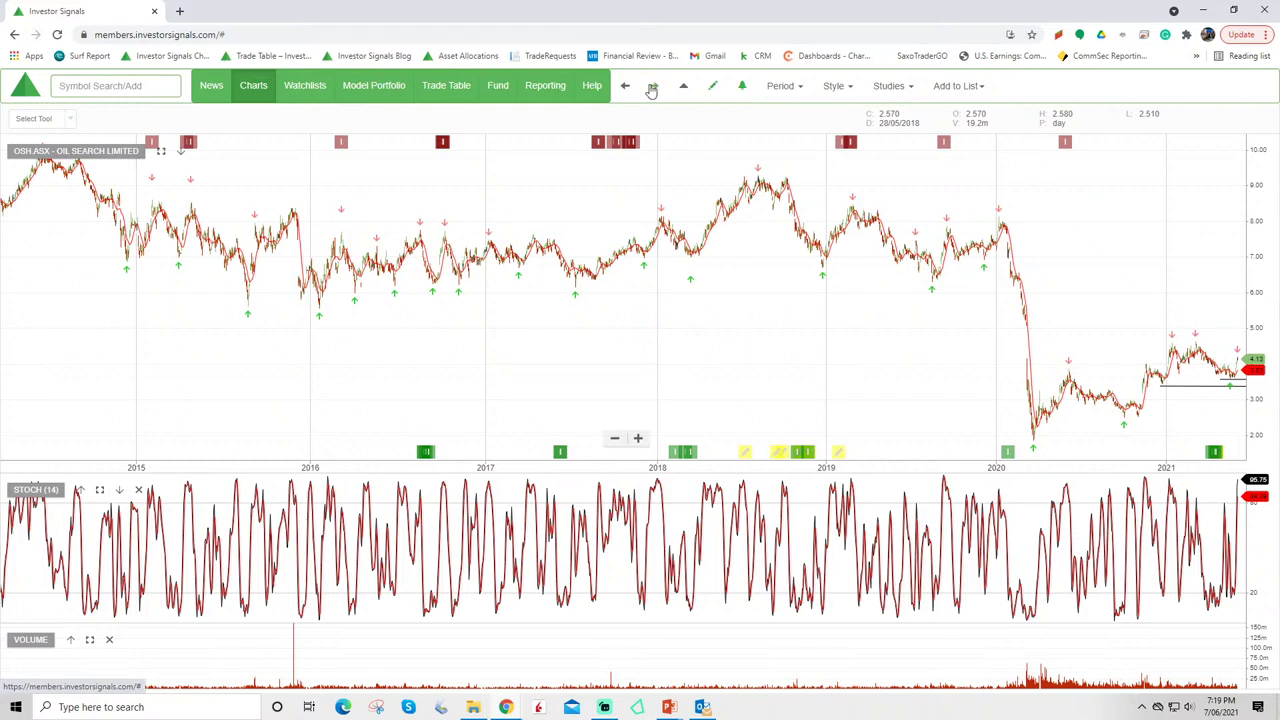
{"action": "left_click", "coordinate": [652, 90]}
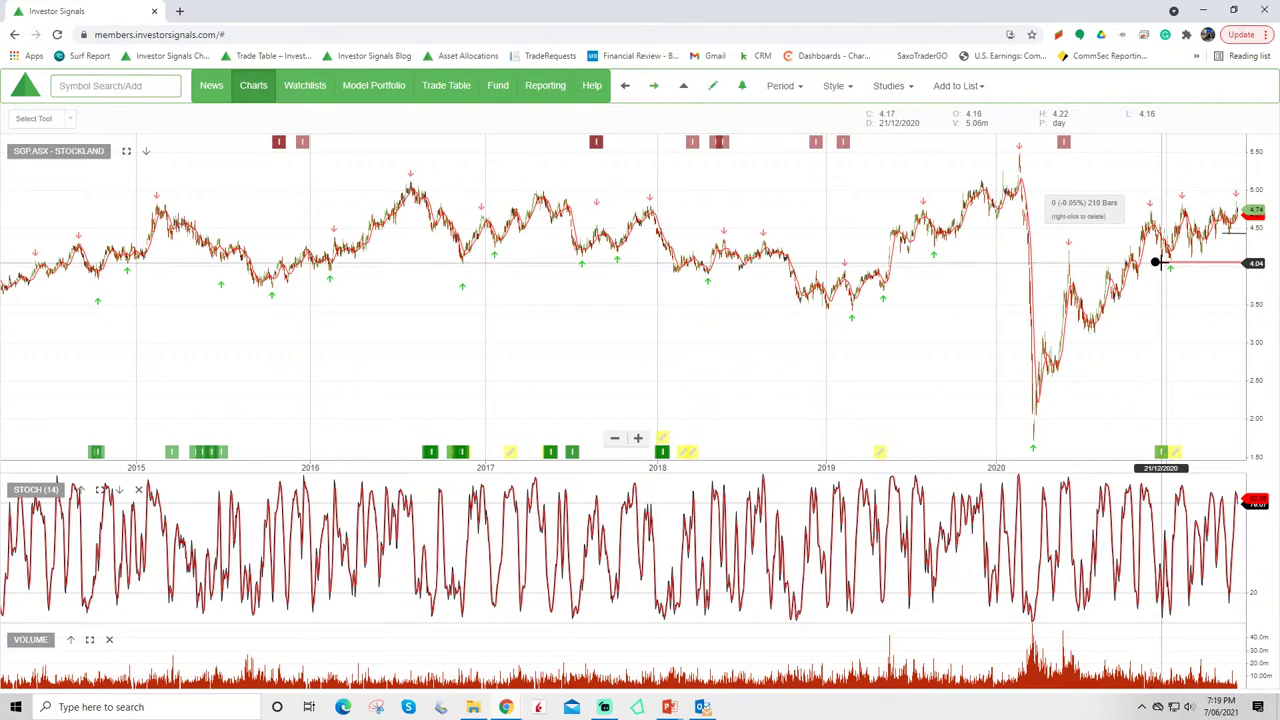
{"action": "left_click", "coordinate": [654, 88]}
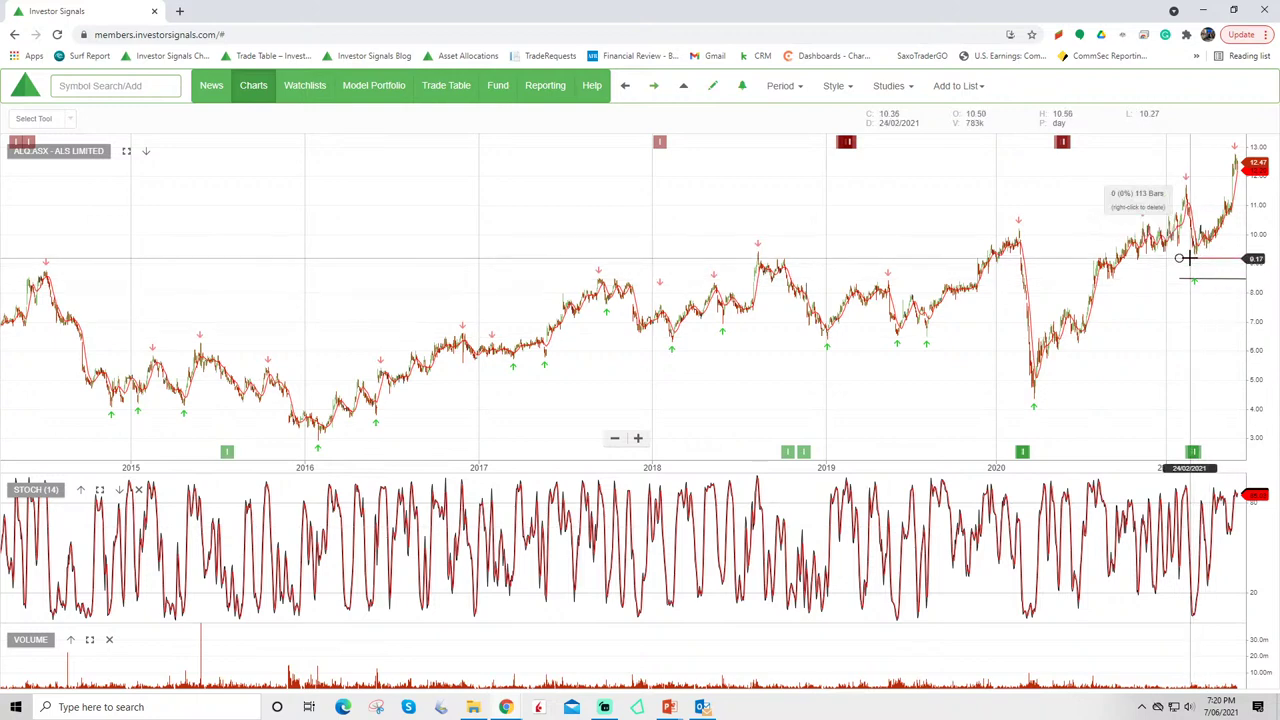
{"action": "left_click", "coordinate": [653, 87]}
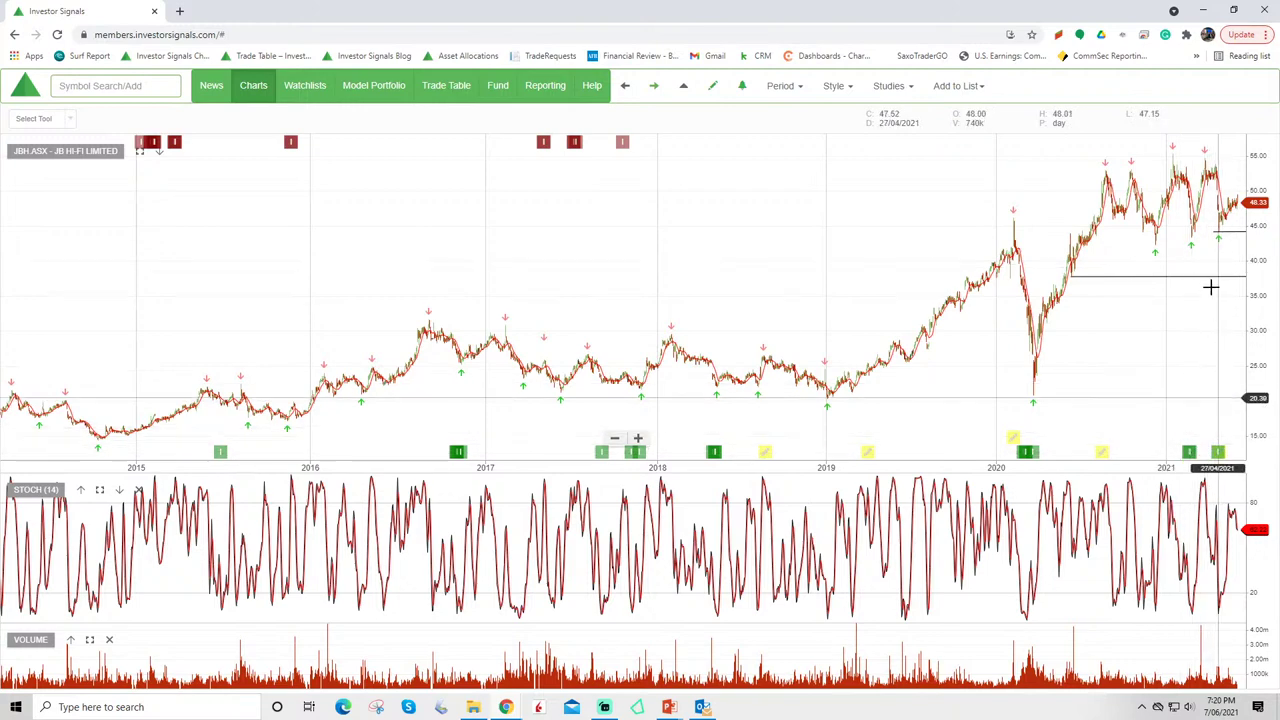
{"action": "mouse_move", "coordinate": [1218, 232]}
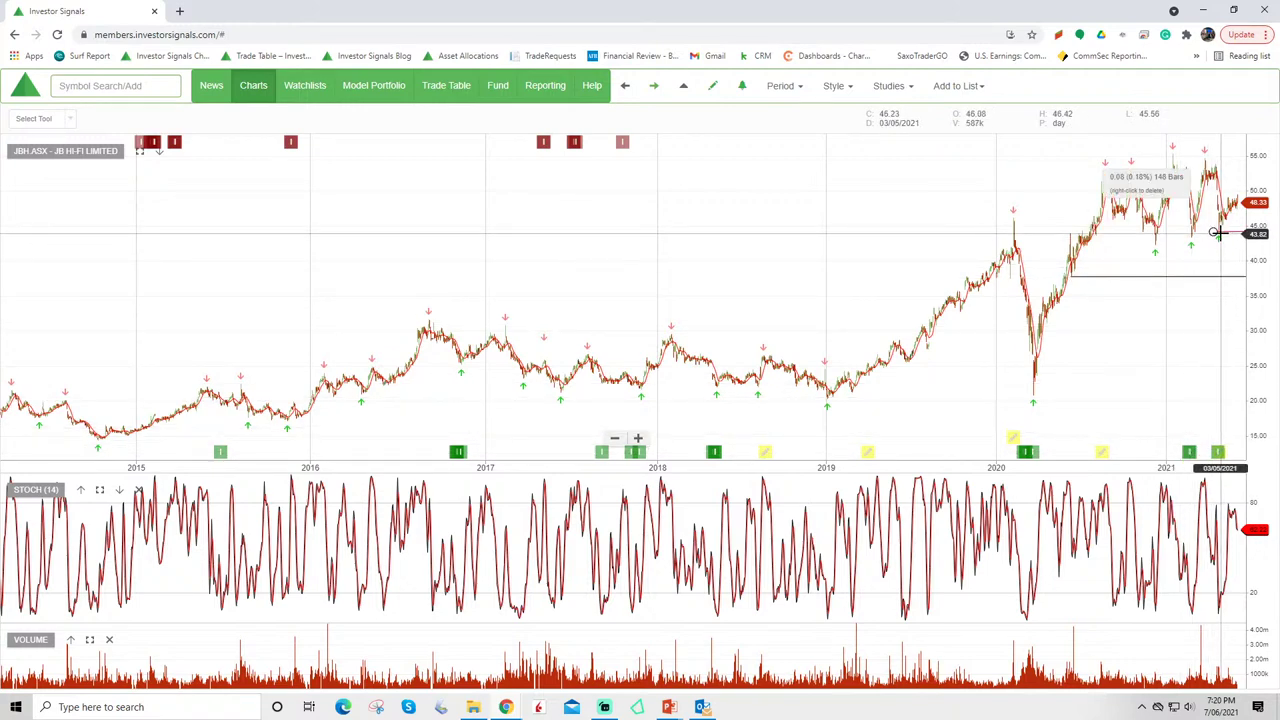
Step: Page through Challenger, S&P/ASX index, Link, Woodside, Santos and Orora to Macquarie Group (MQG.ASX)
{"action": "left_click", "coordinate": [654, 88]}
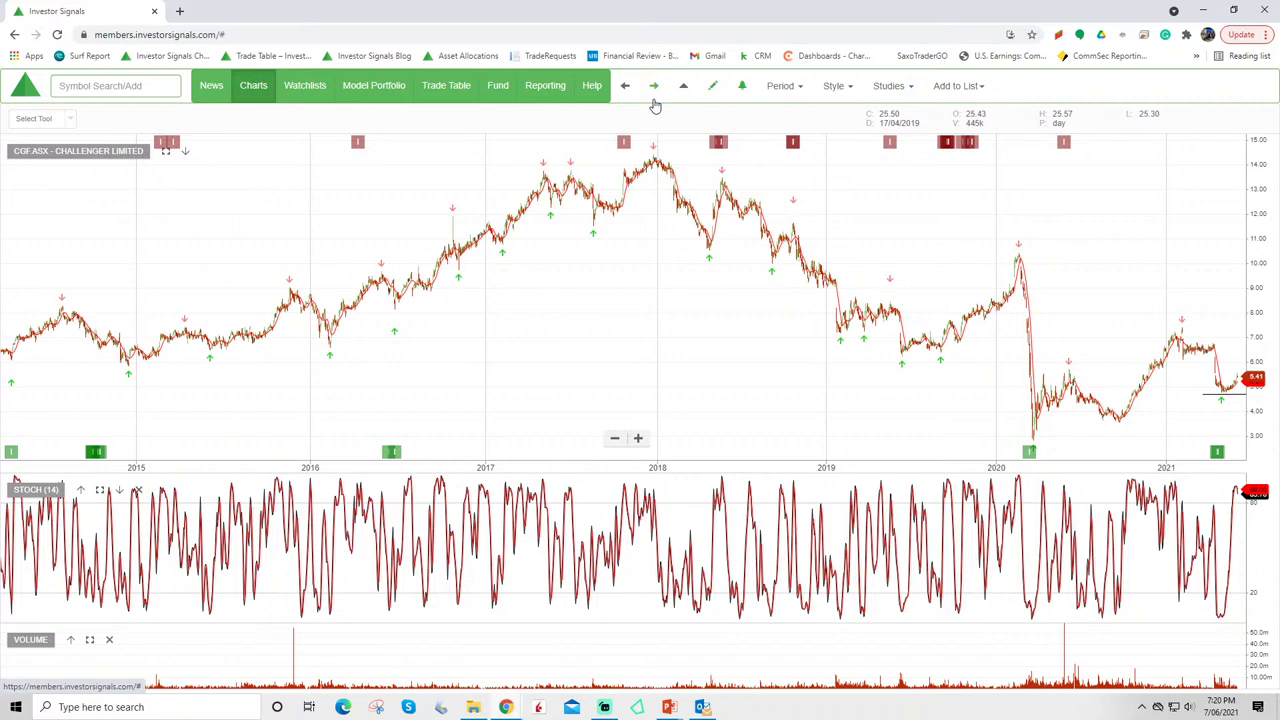
{"action": "left_click", "coordinate": [655, 87]}
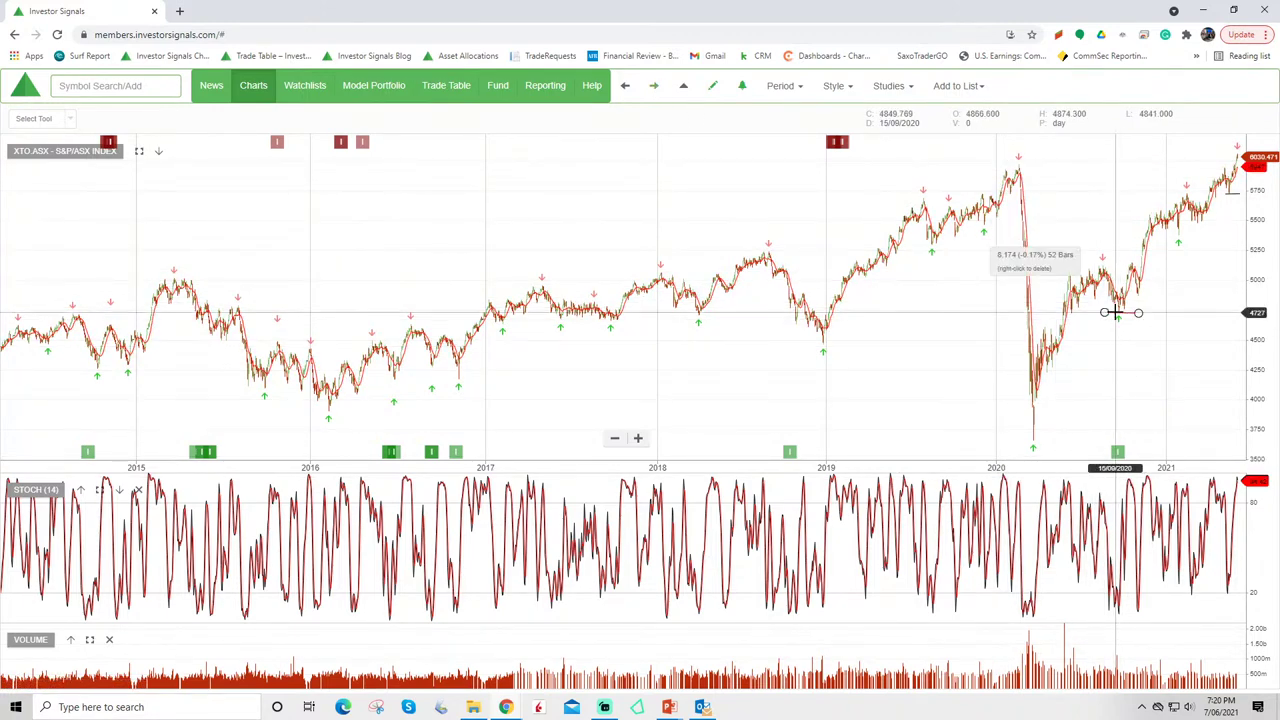
{"action": "left_click", "coordinate": [652, 88]}
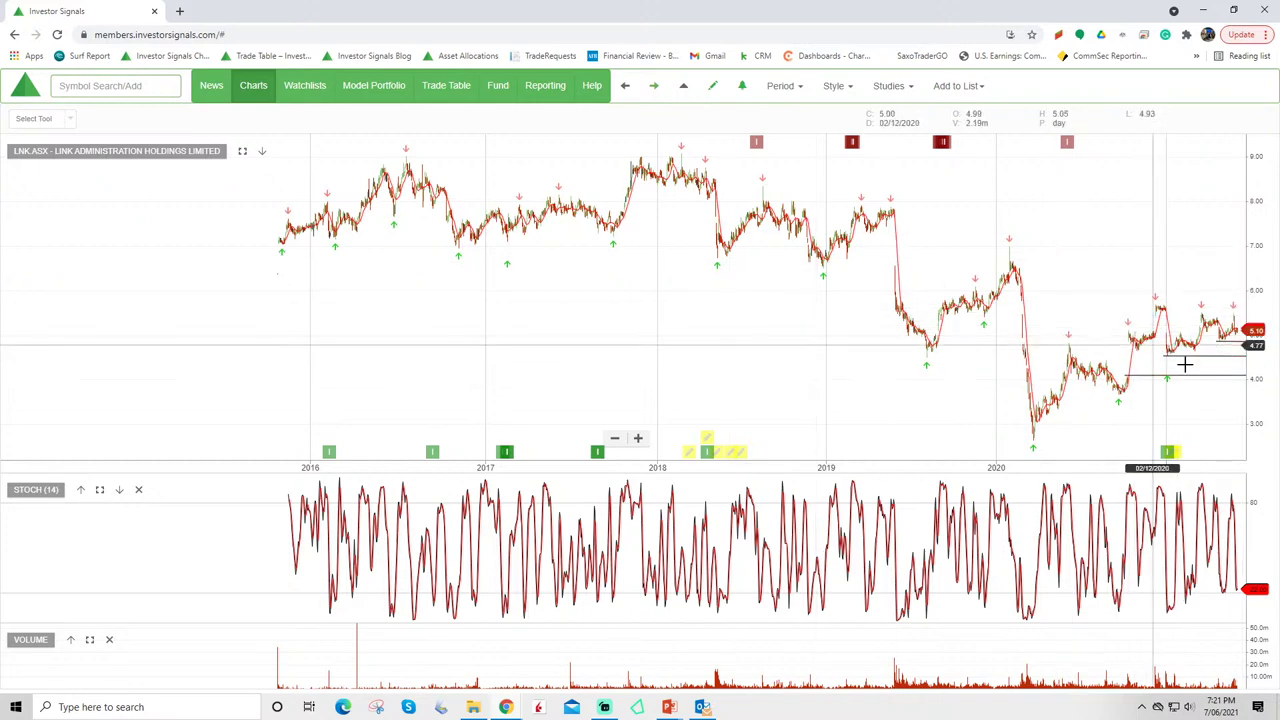
{"action": "right_click", "coordinate": [1214, 350]}
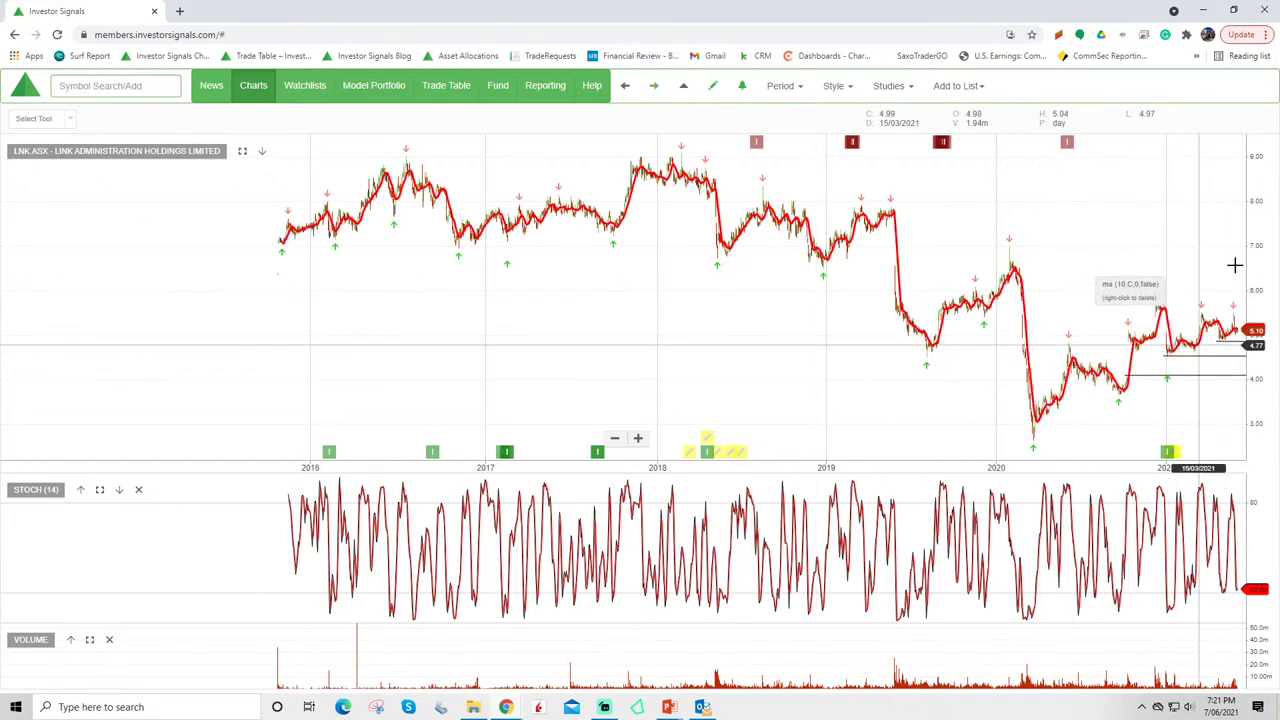
{"action": "left_click", "coordinate": [654, 88]}
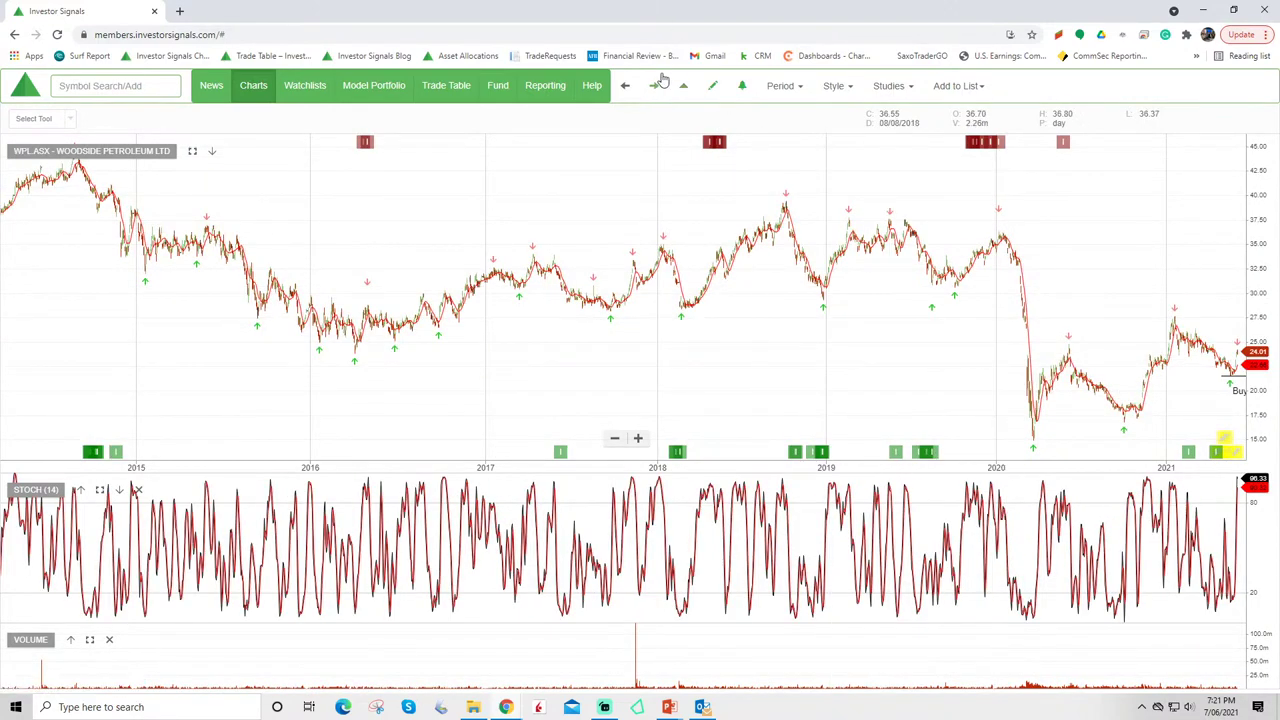
{"action": "left_click", "coordinate": [654, 88]}
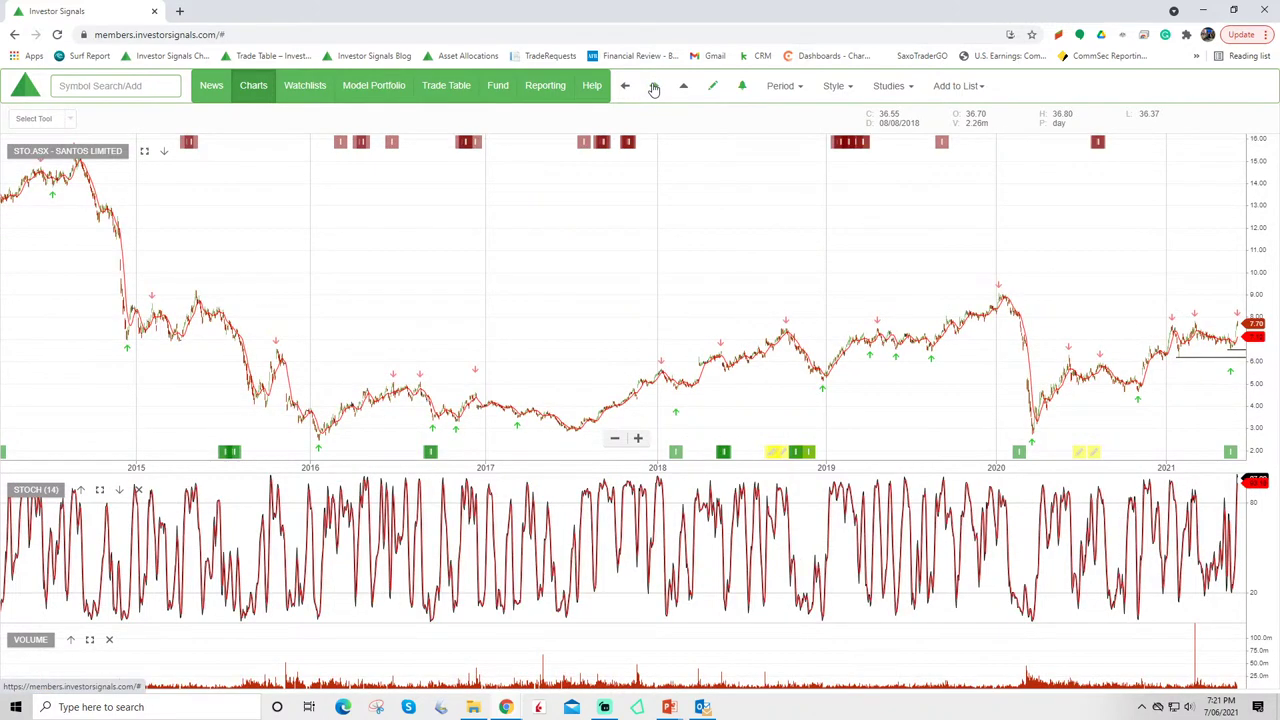
{"action": "left_click", "coordinate": [654, 88]}
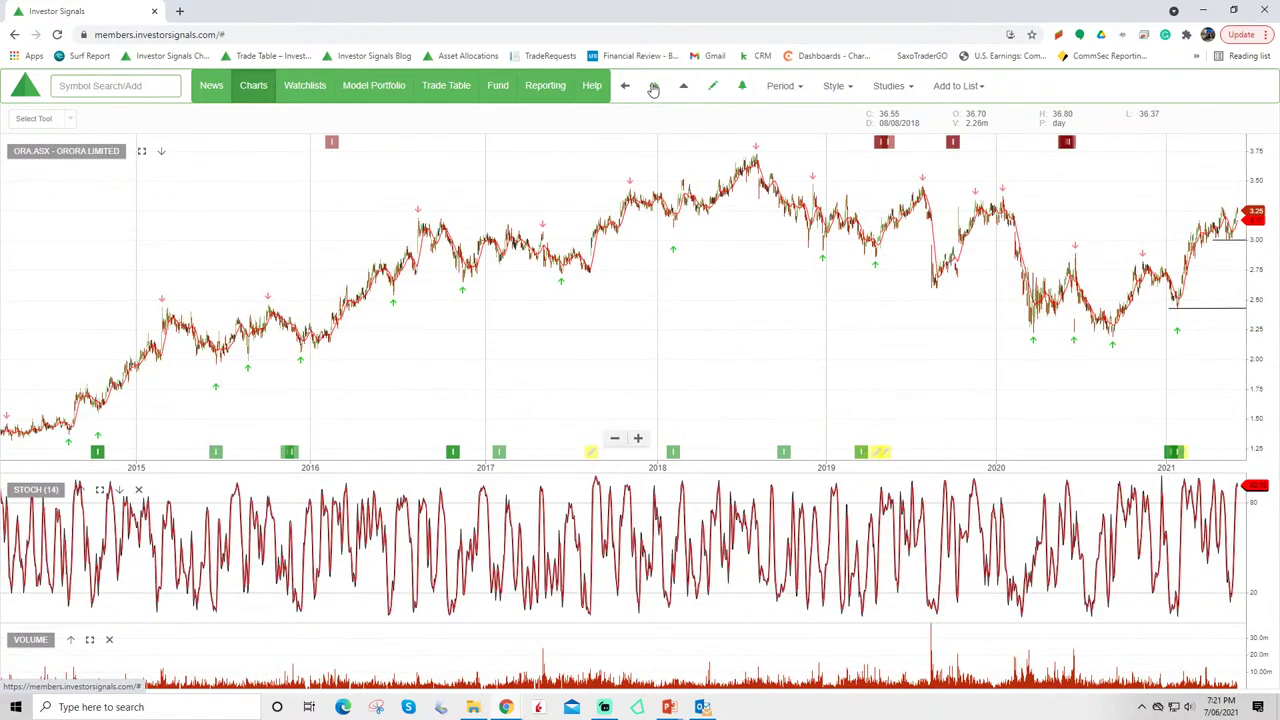
{"action": "left_click", "coordinate": [654, 88]}
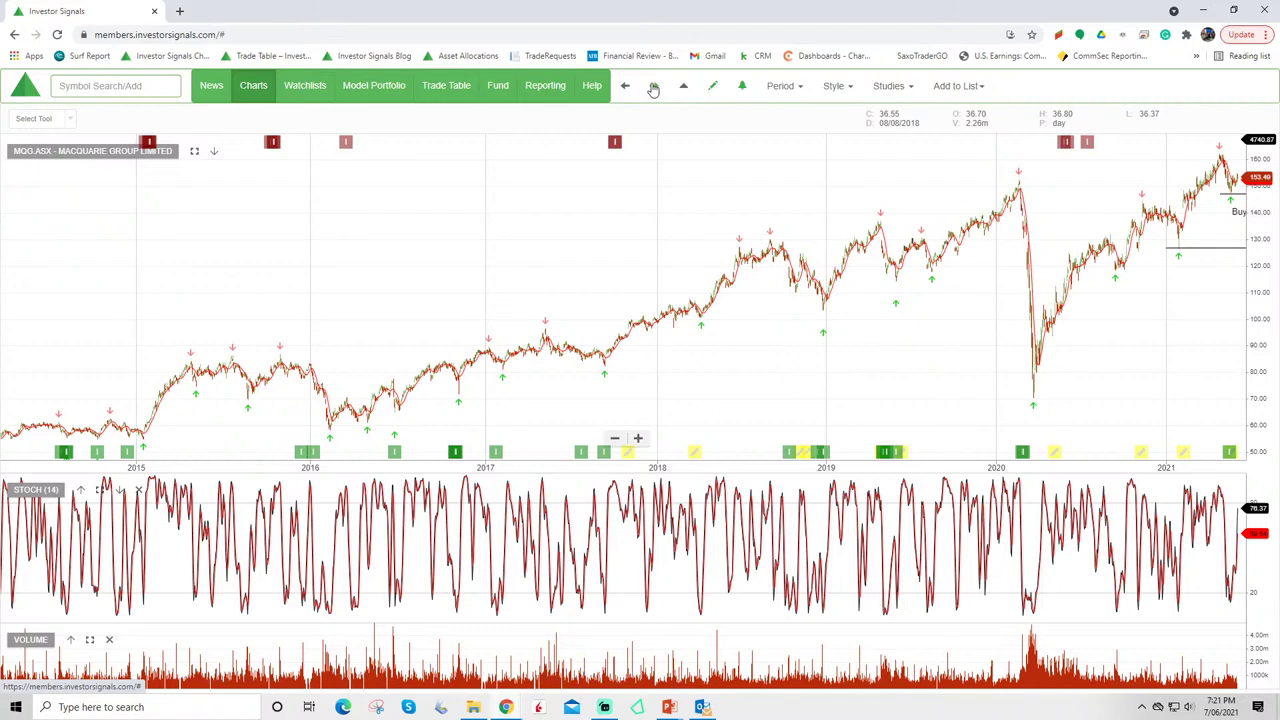
Step: Advance via Sydney Airport and Scentre to Domino's, measure a price move there, then go to SEEK (SEK.ASX)
{"action": "left_click", "coordinate": [651, 87]}
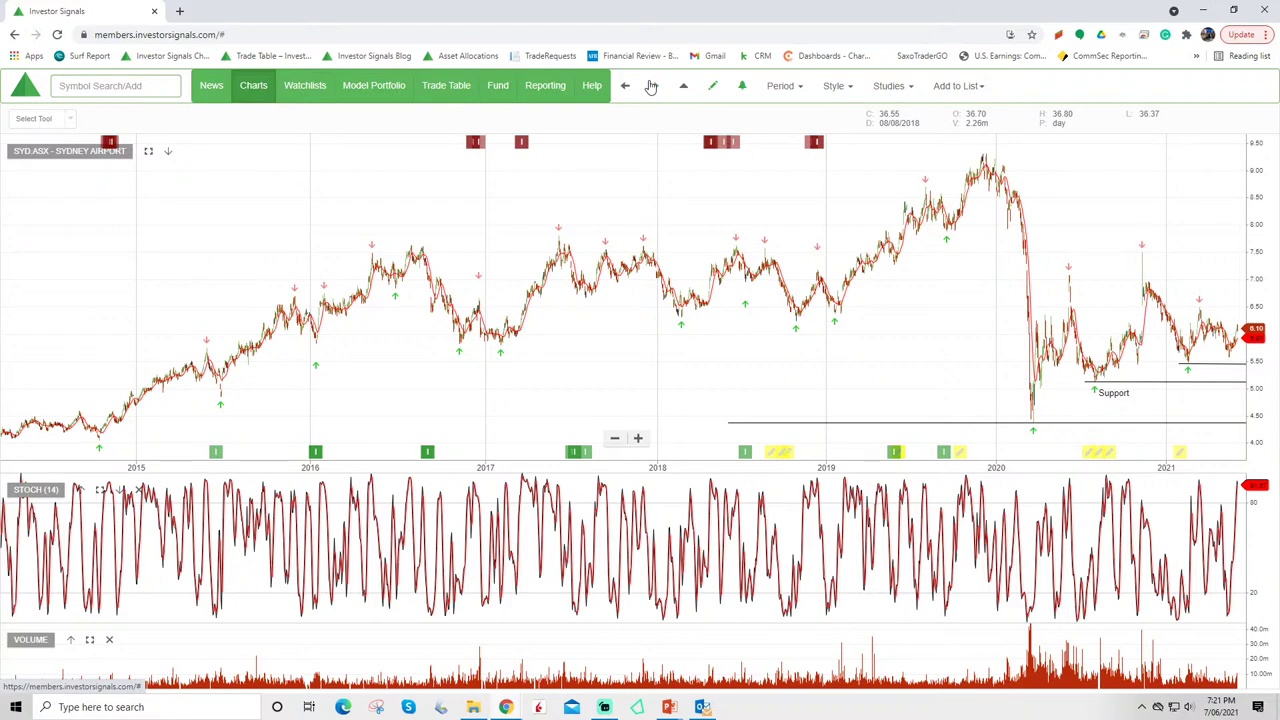
{"action": "left_click", "coordinate": [651, 86]}
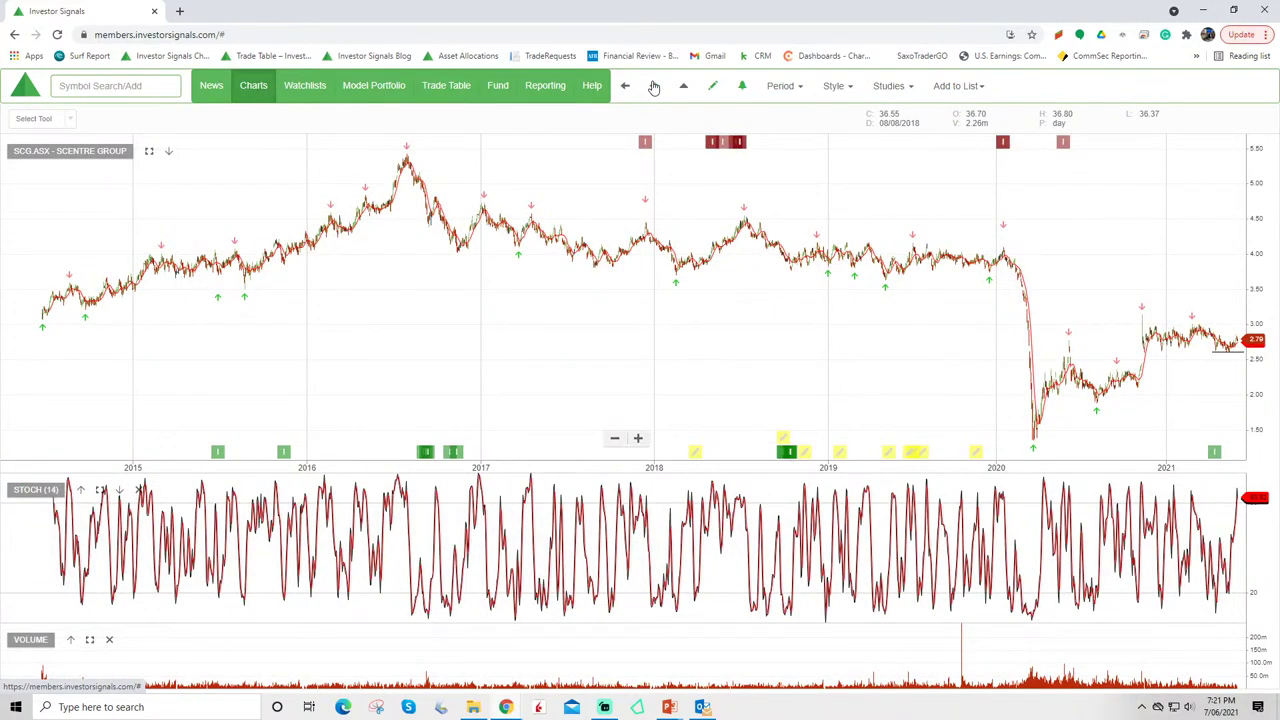
{"action": "left_click", "coordinate": [653, 87]}
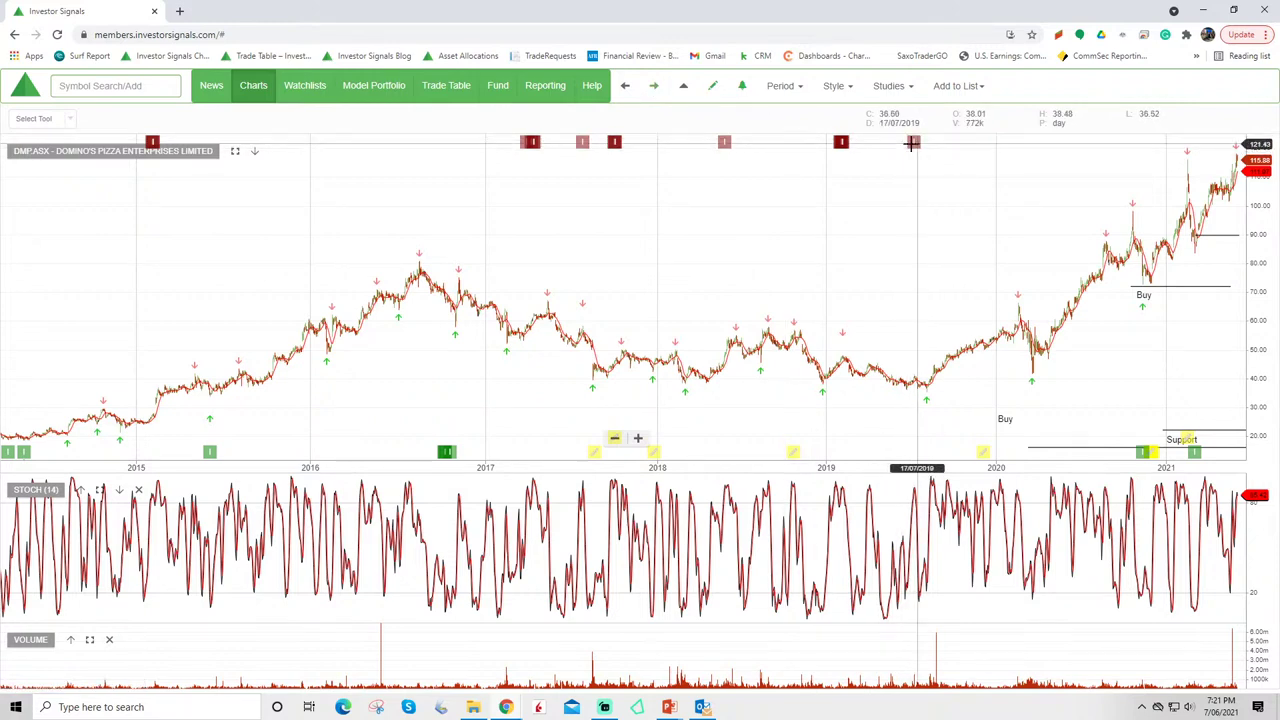
{"action": "left_click_drag", "start_coordinate": [1027, 447], "coordinate": [1146, 449]}
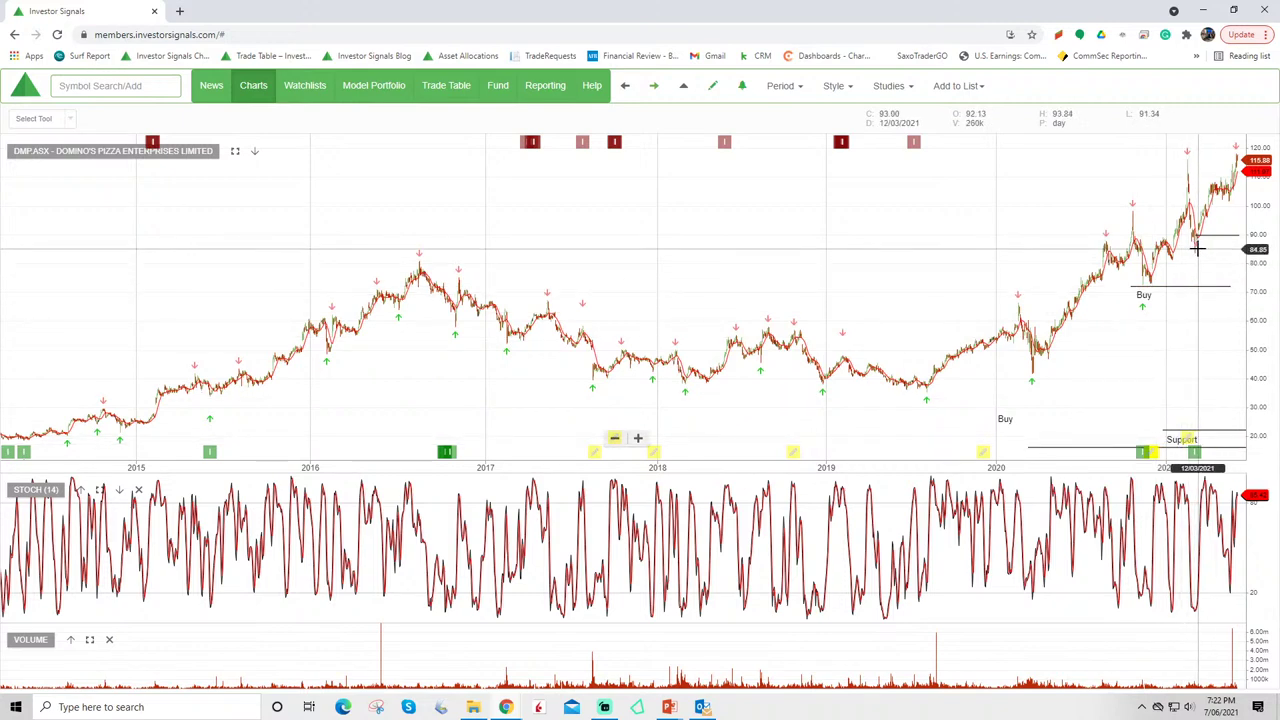
{"action": "left_click", "coordinate": [655, 88]}
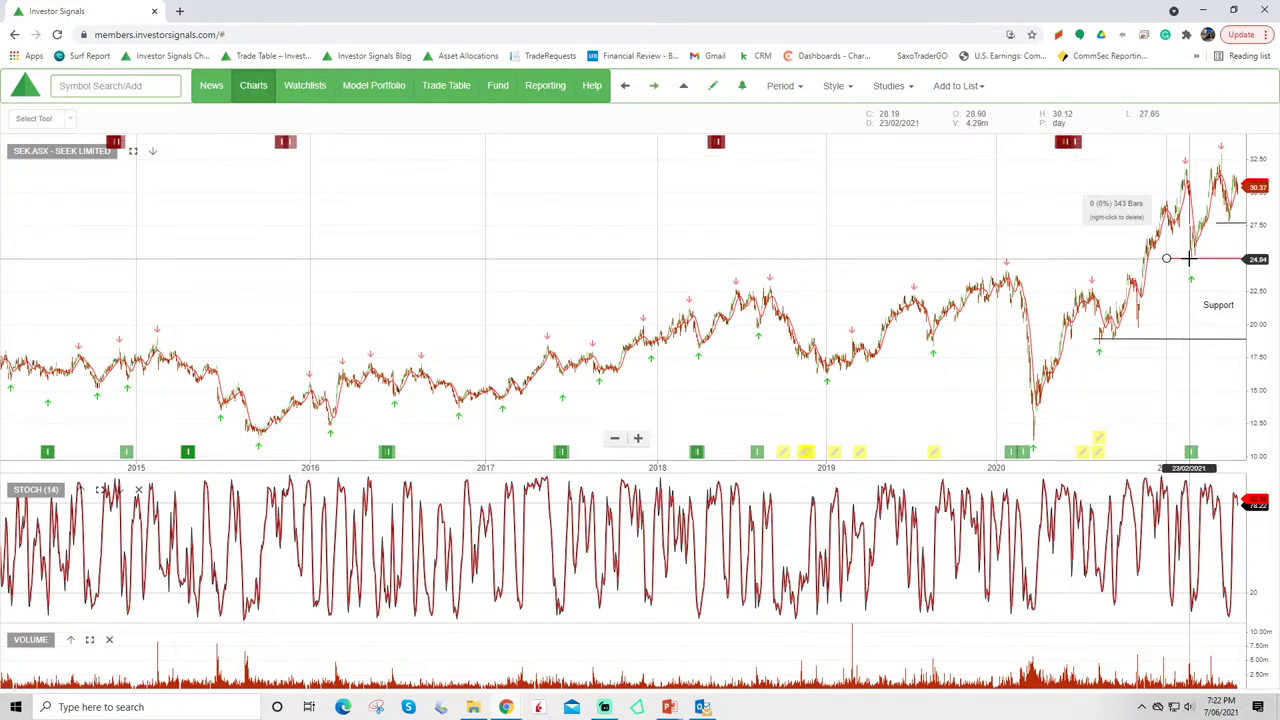
Step: Advance to Lendlease Group, select its red moving-average line, then move on to Computershare (CPU.ASX)
{"action": "left_click", "coordinate": [653, 87]}
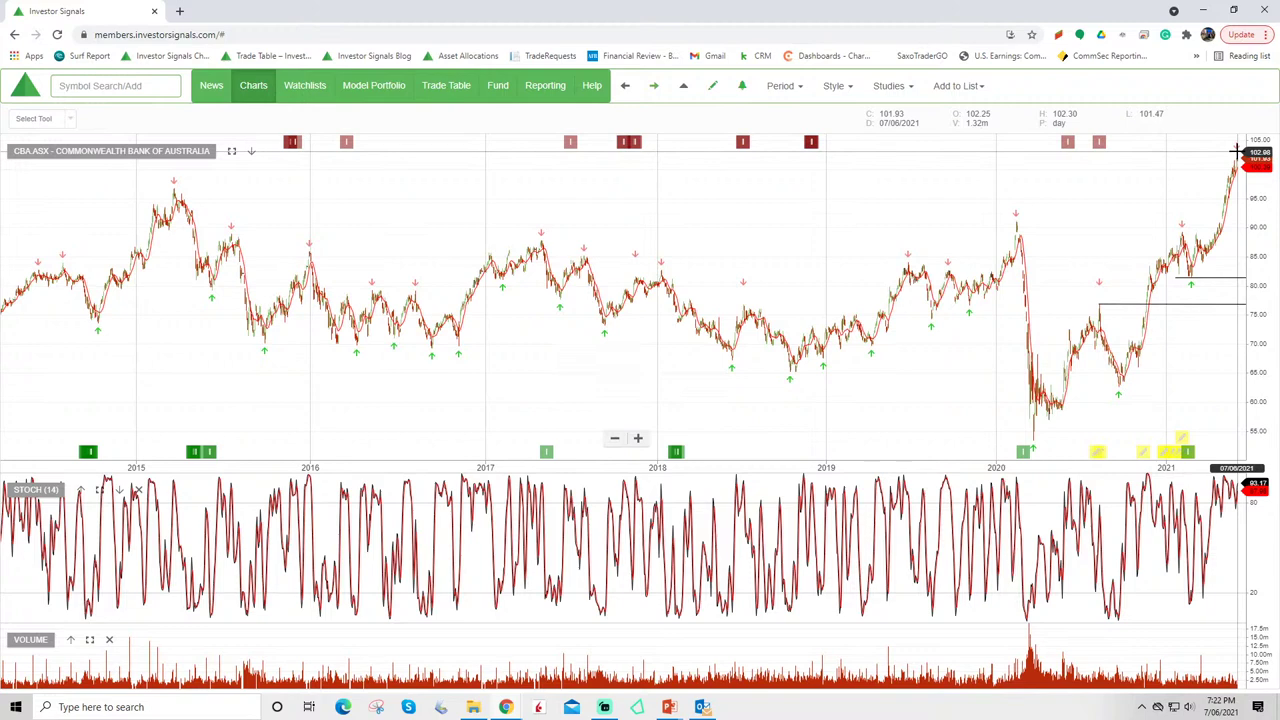
{"action": "left_click", "coordinate": [657, 88]}
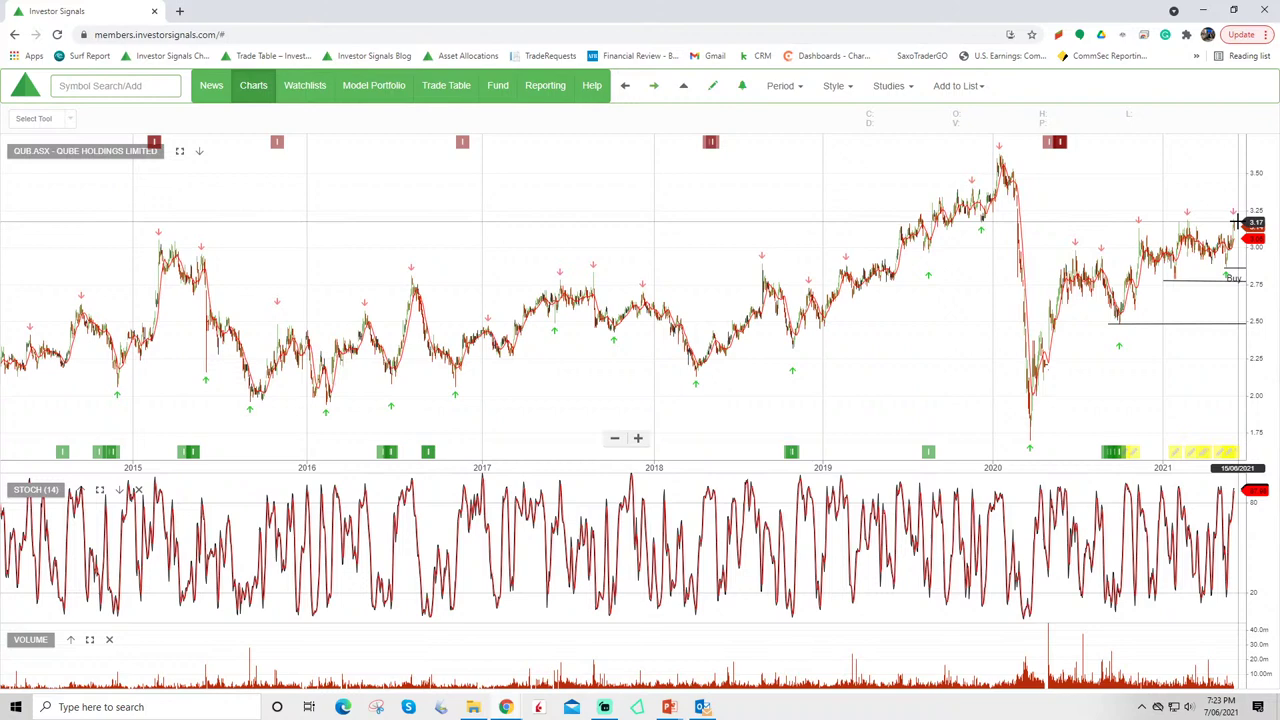
{"action": "left_click", "coordinate": [655, 88]}
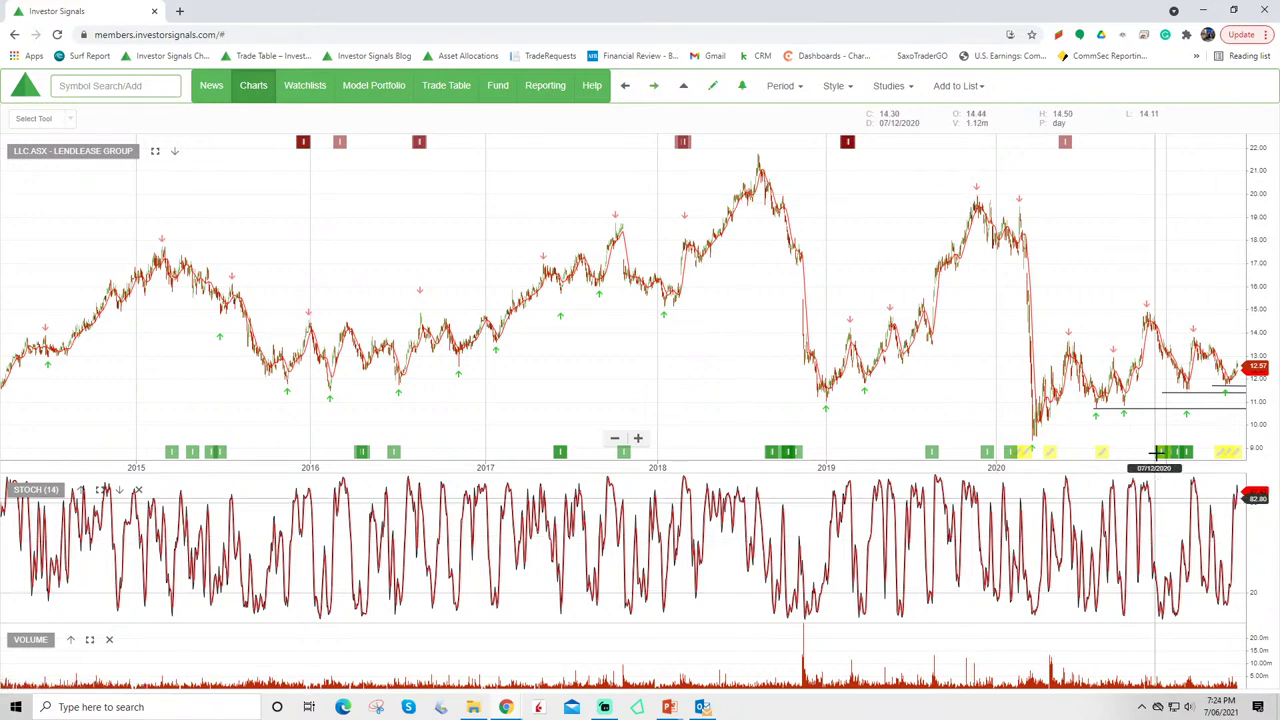
{"action": "mouse_move", "coordinate": [1212, 390]}
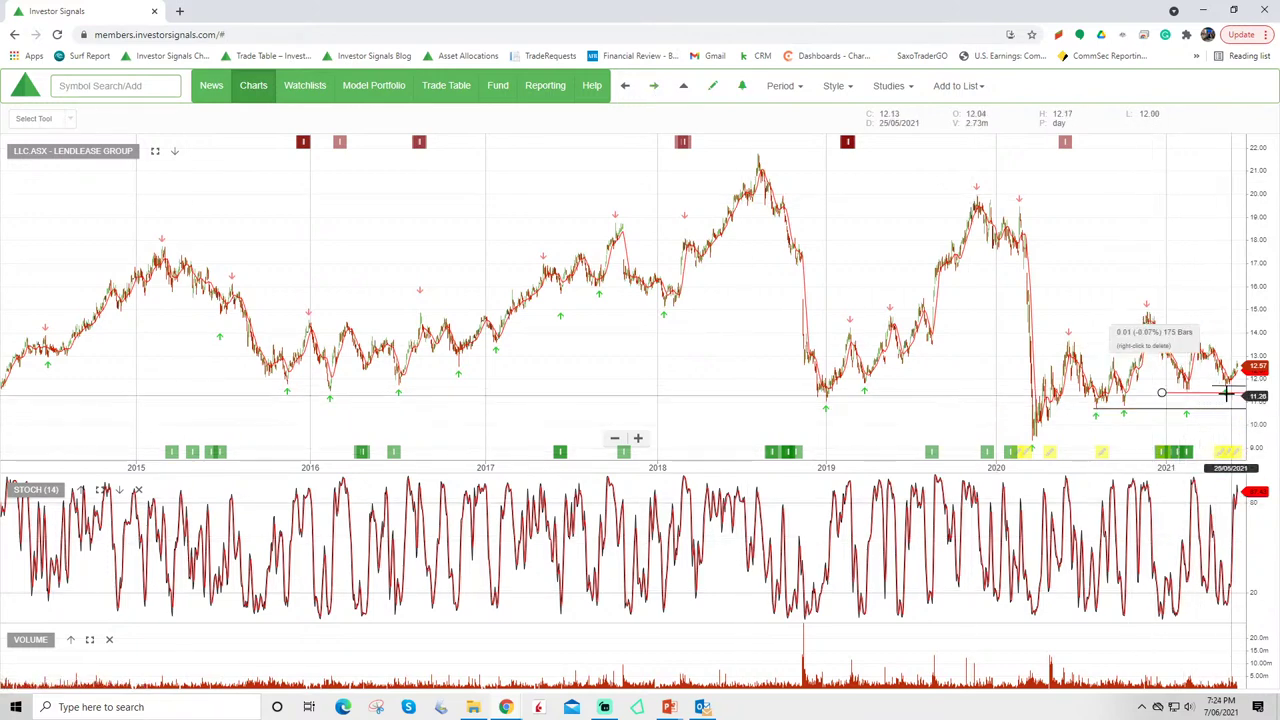
{"action": "left_click", "coordinate": [1215, 350]}
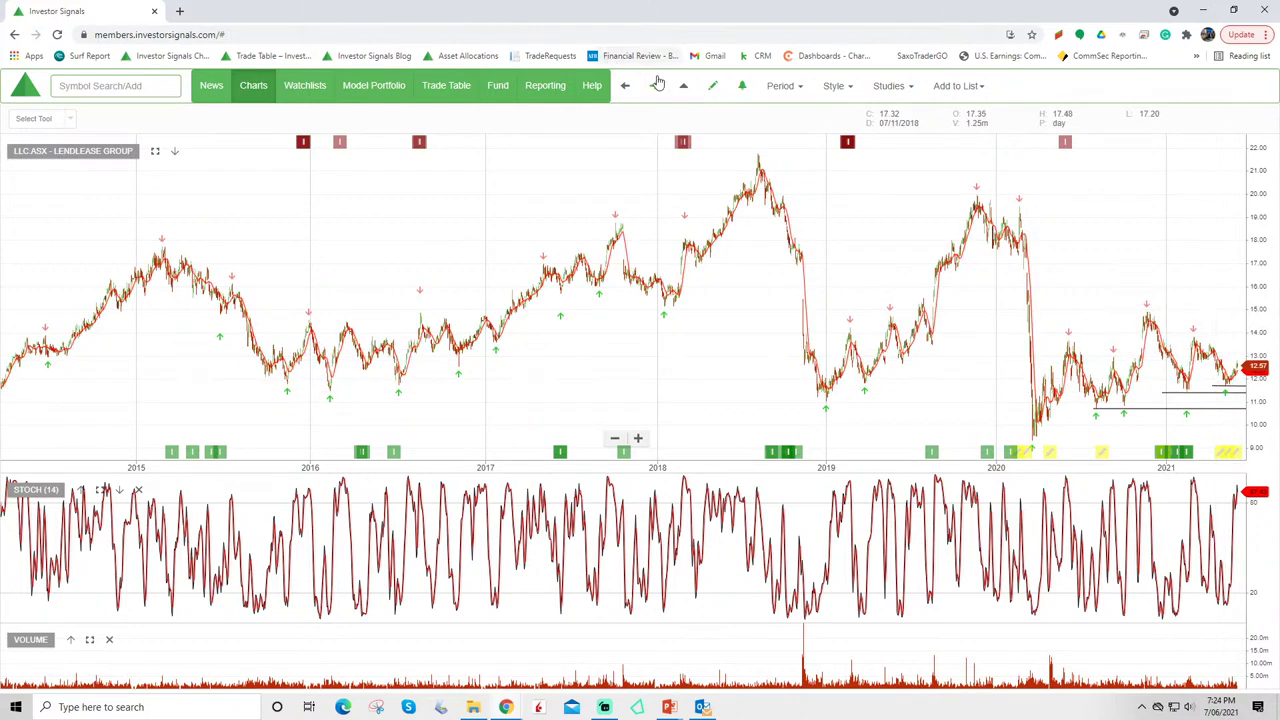
{"action": "left_click", "coordinate": [655, 88]}
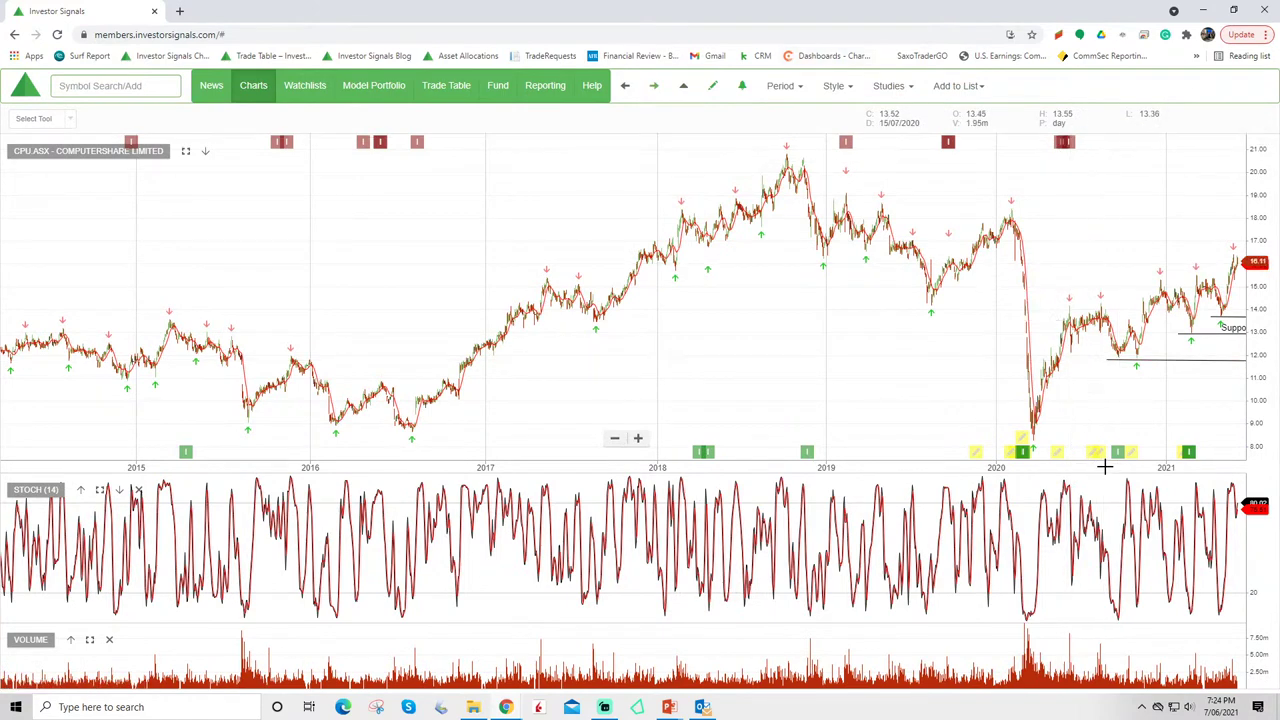
{"action": "mouse_move", "coordinate": [1110, 360]}
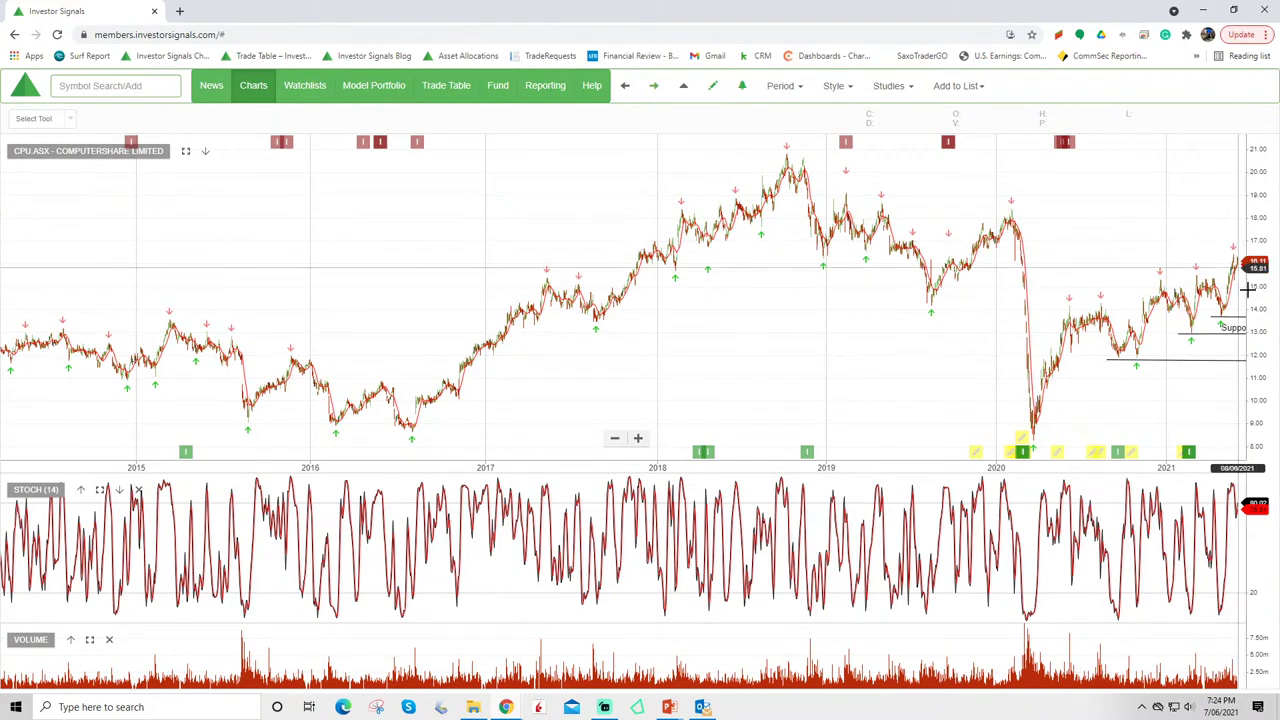
Step: Advance to the Wesfarmers (WES.ASX) chart showing its Buy support line near 44
{"action": "left_click", "coordinate": [652, 86]}
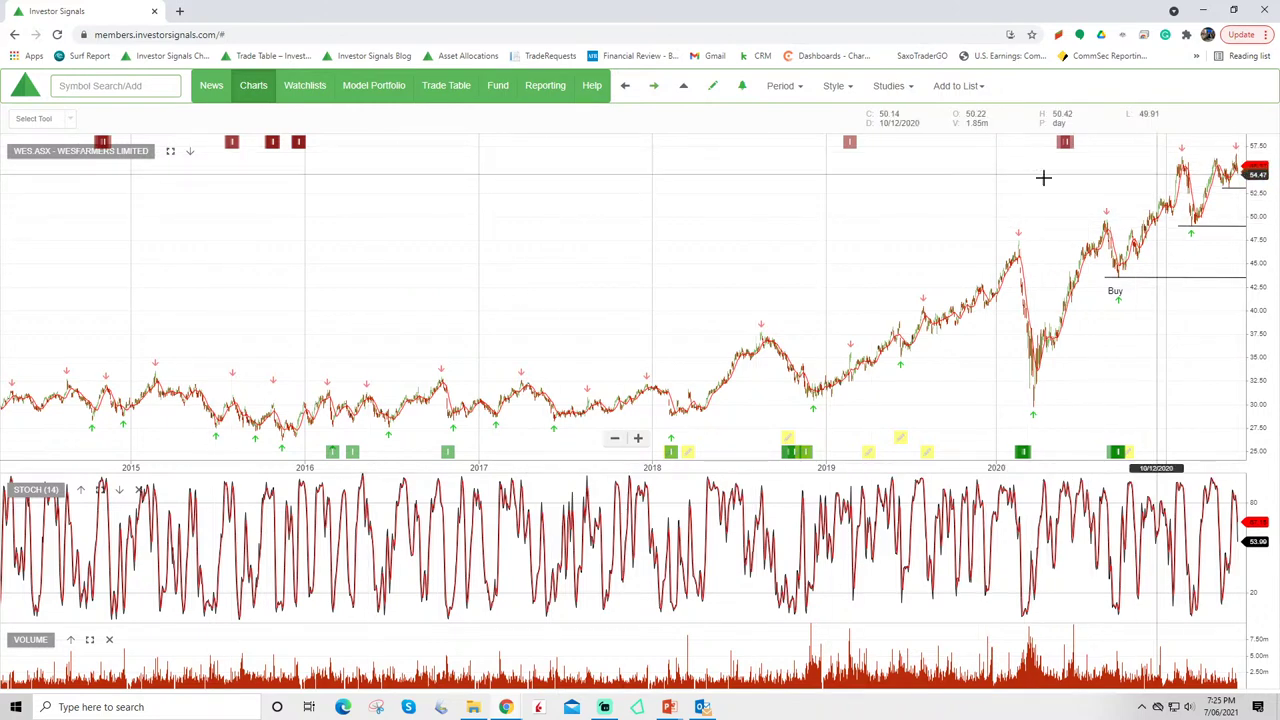
Step: Step through ALL, Fortescue, Incitec Pivot, Qantas and Star Entertainment to Cleanaway (CWY.ASX)
{"action": "left_click", "coordinate": [652, 88]}
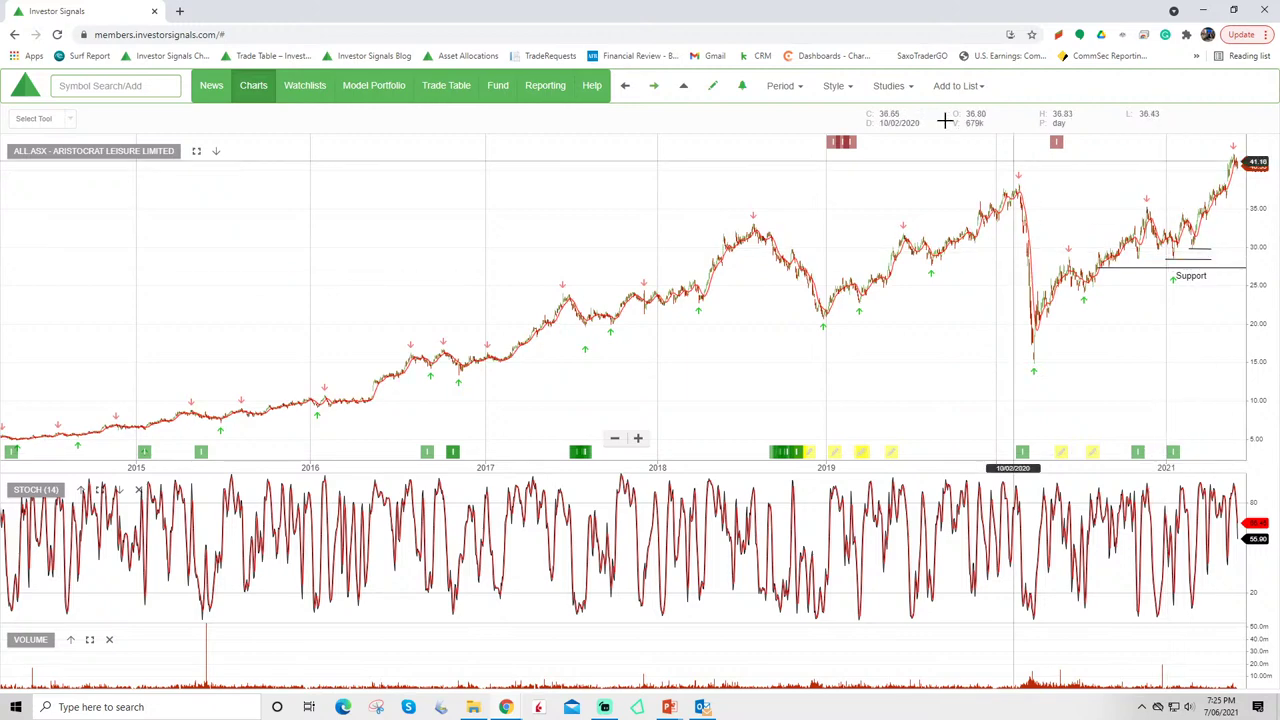
{"action": "left_click", "coordinate": [654, 88]}
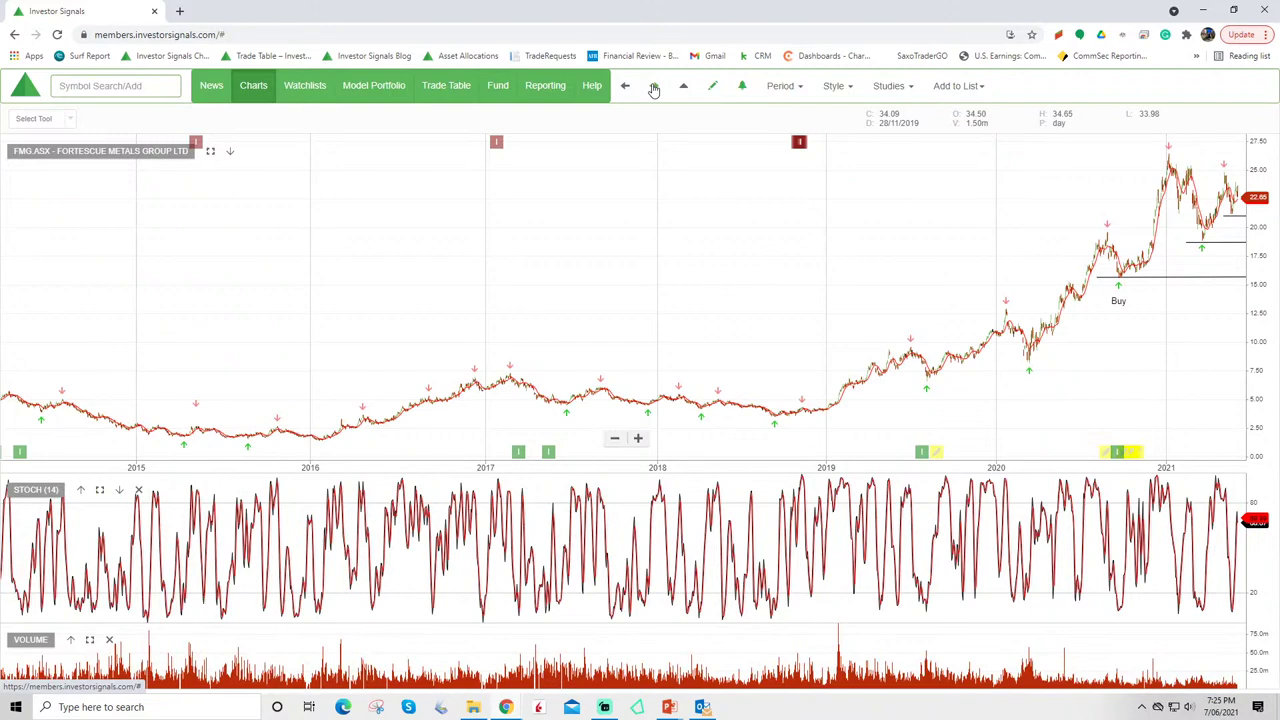
{"action": "left_click", "coordinate": [655, 89]}
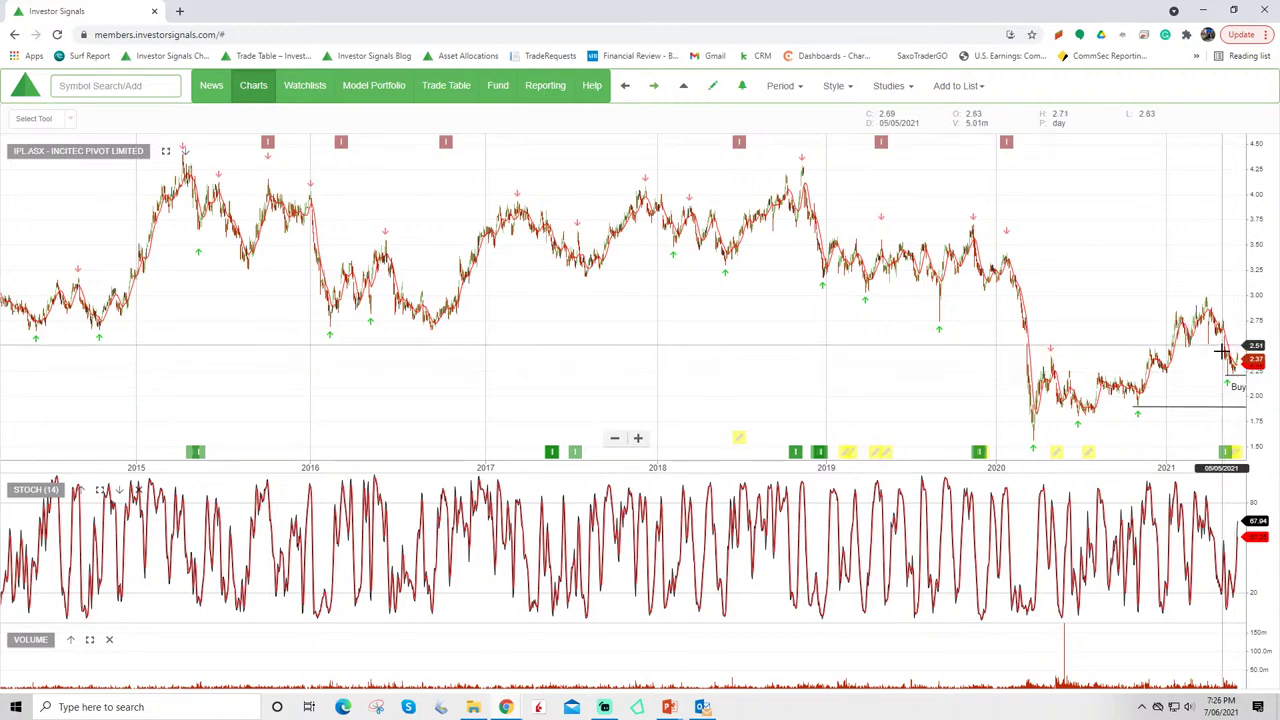
{"action": "left_click", "coordinate": [653, 88]}
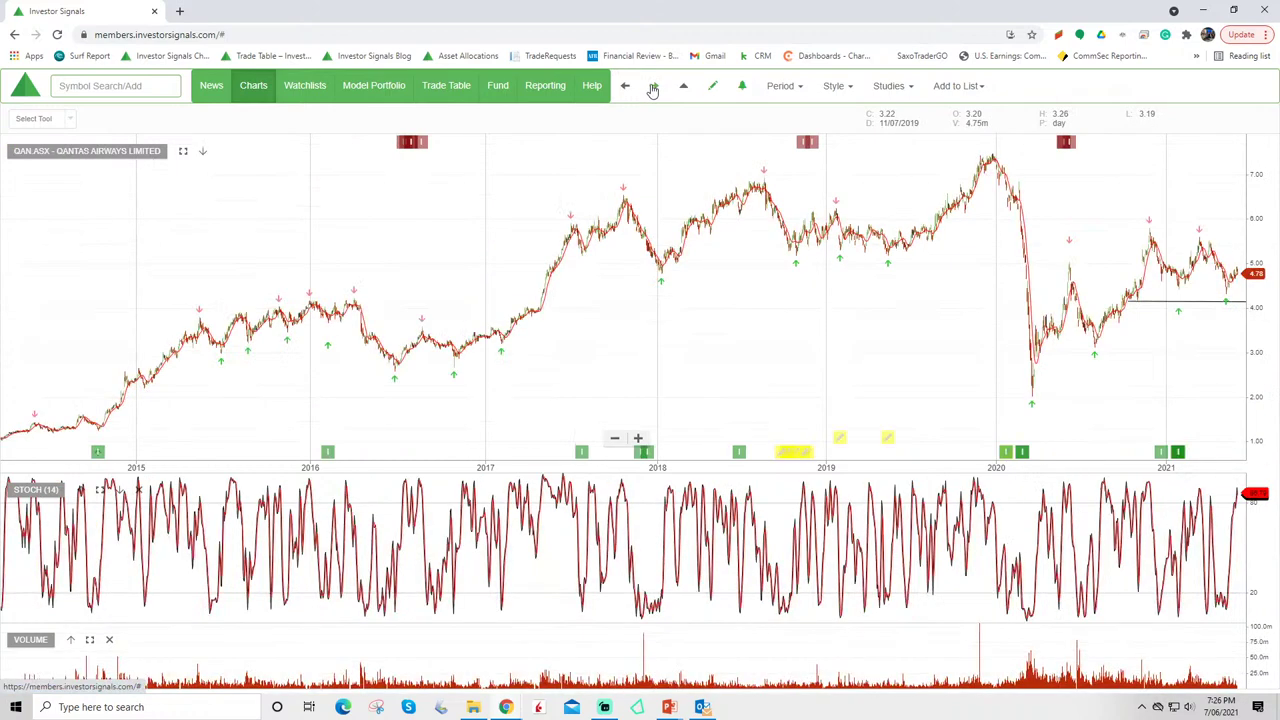
{"action": "left_click", "coordinate": [653, 89]}
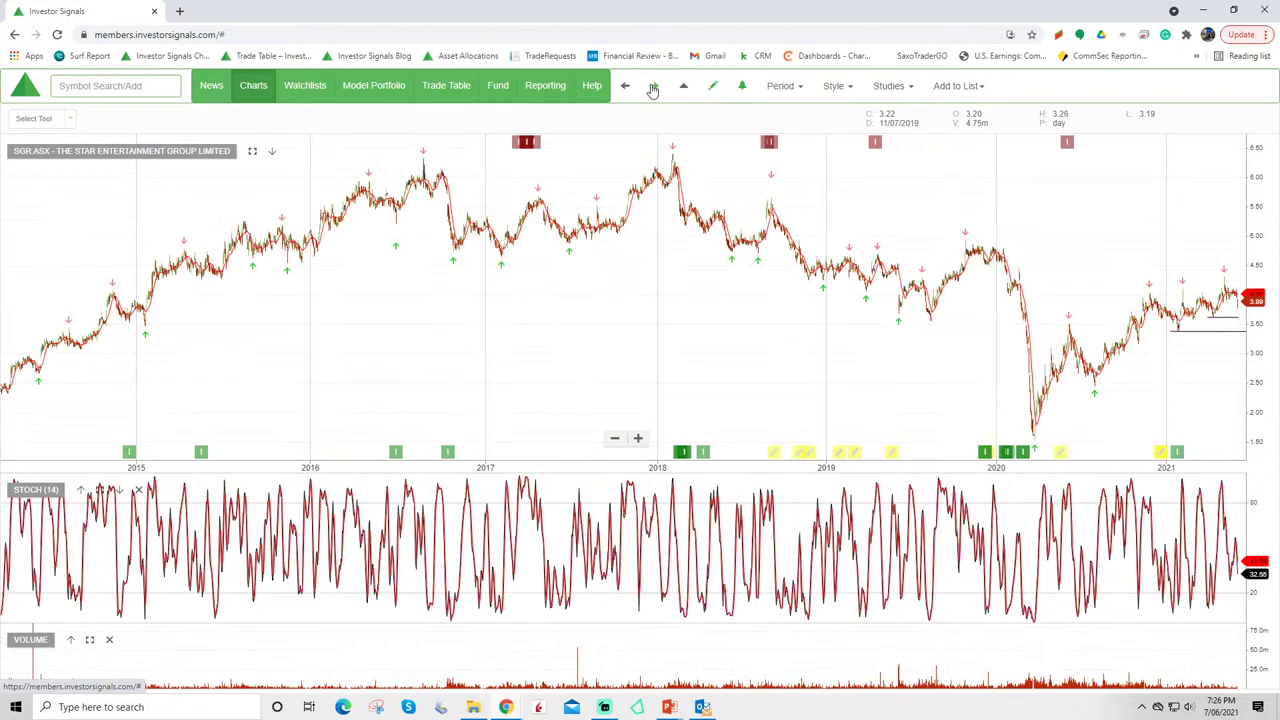
{"action": "left_click", "coordinate": [653, 89]}
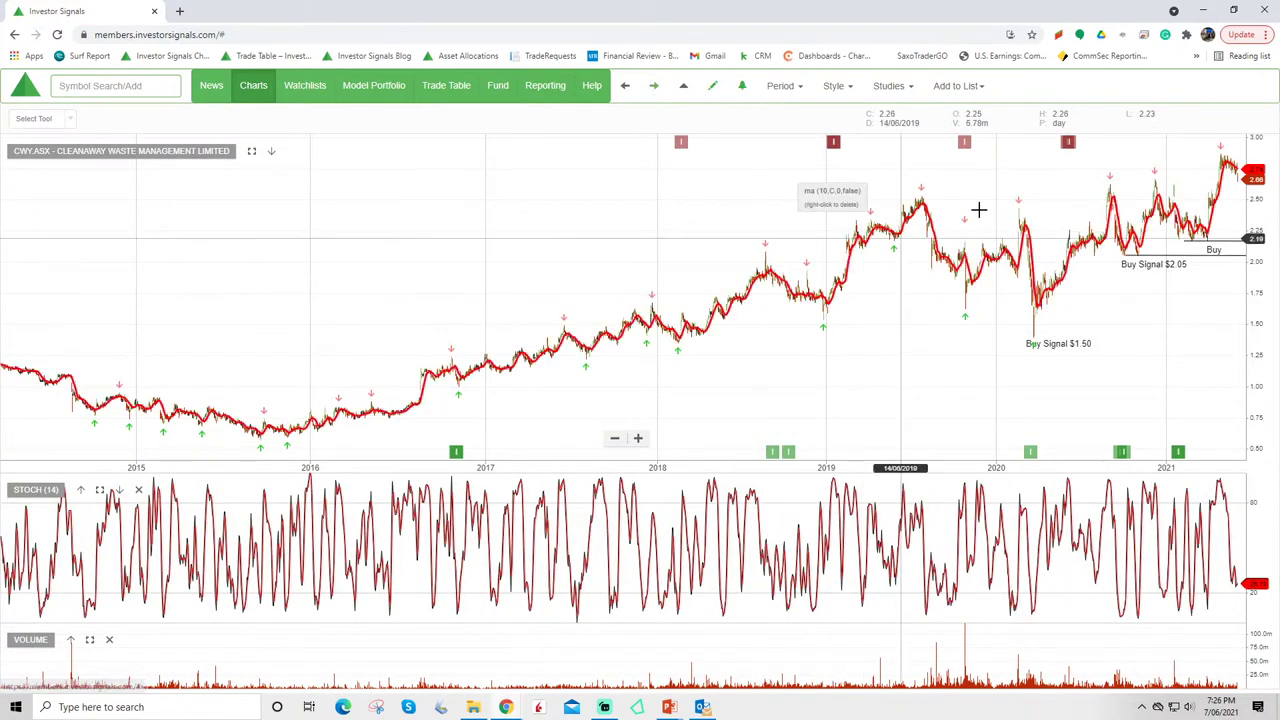
Step: Pan the Cleanaway chart left to leave space after its latest prices, then advance via Lynas to AGL Energy (AGL.ASX)
{"action": "left_click_drag", "start_coordinate": [980, 206], "coordinate": [848, 213]}
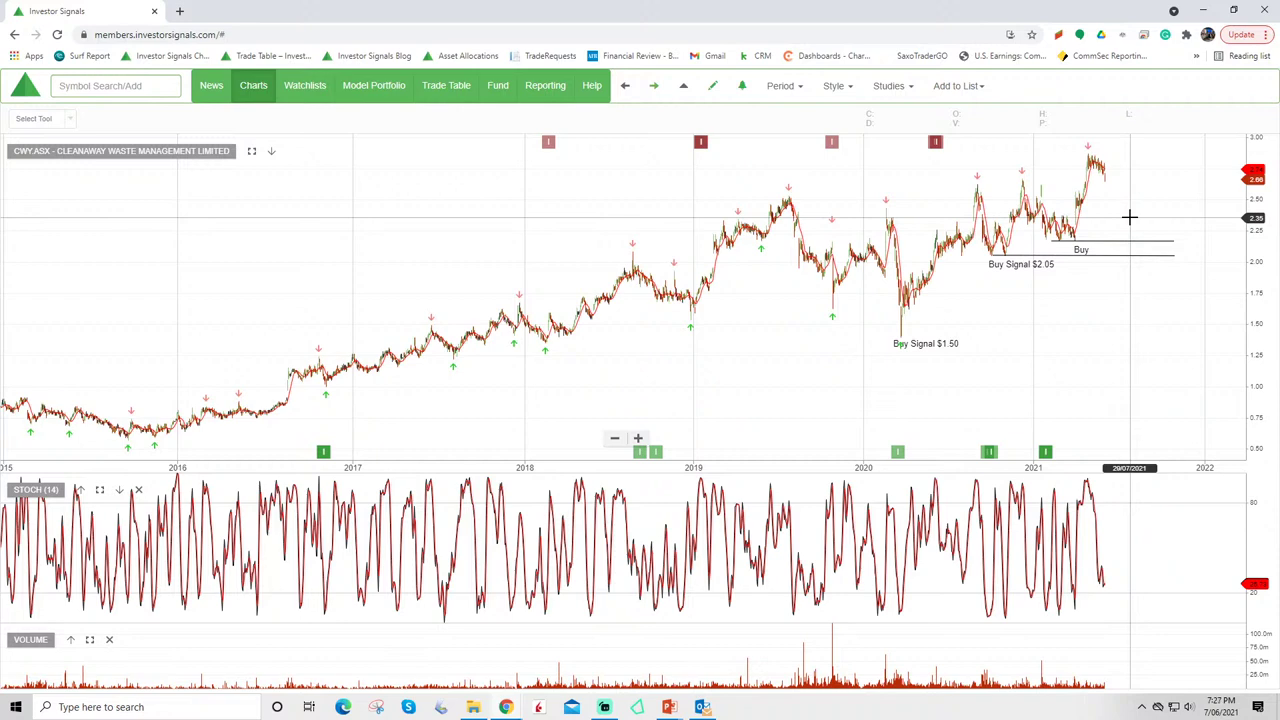
{"action": "left_click", "coordinate": [655, 88]}
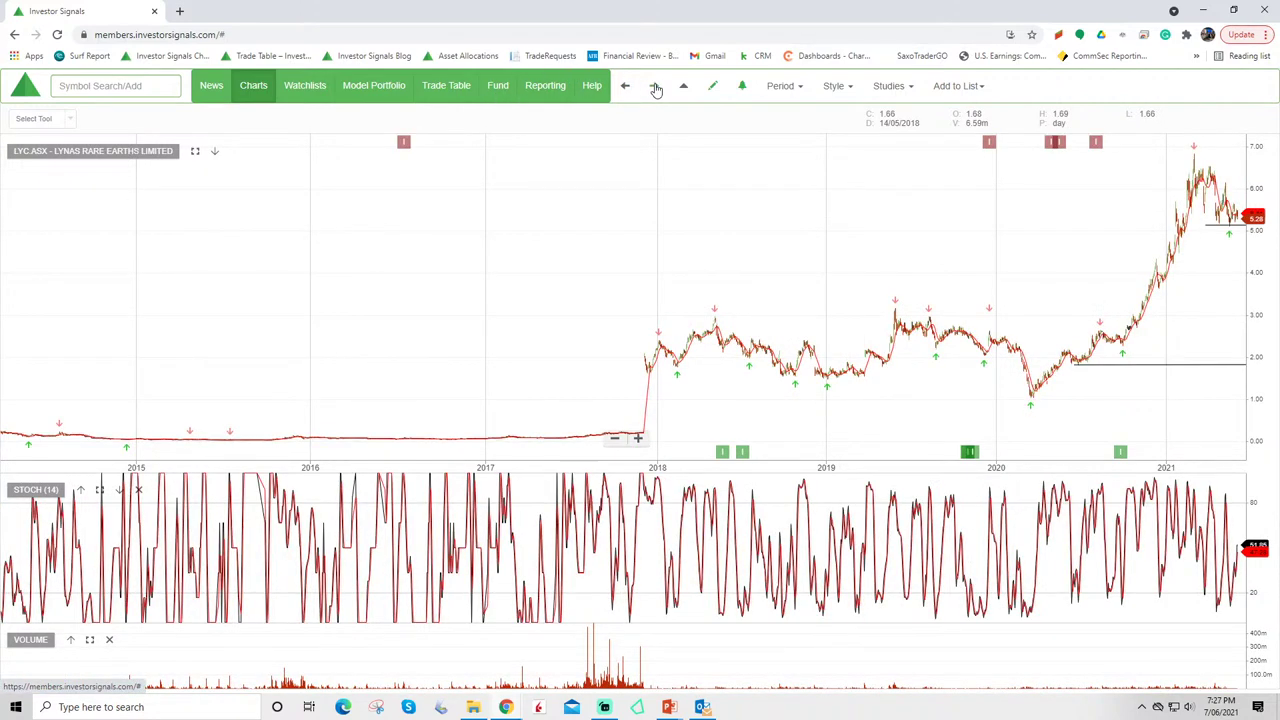
{"action": "left_click", "coordinate": [655, 88]}
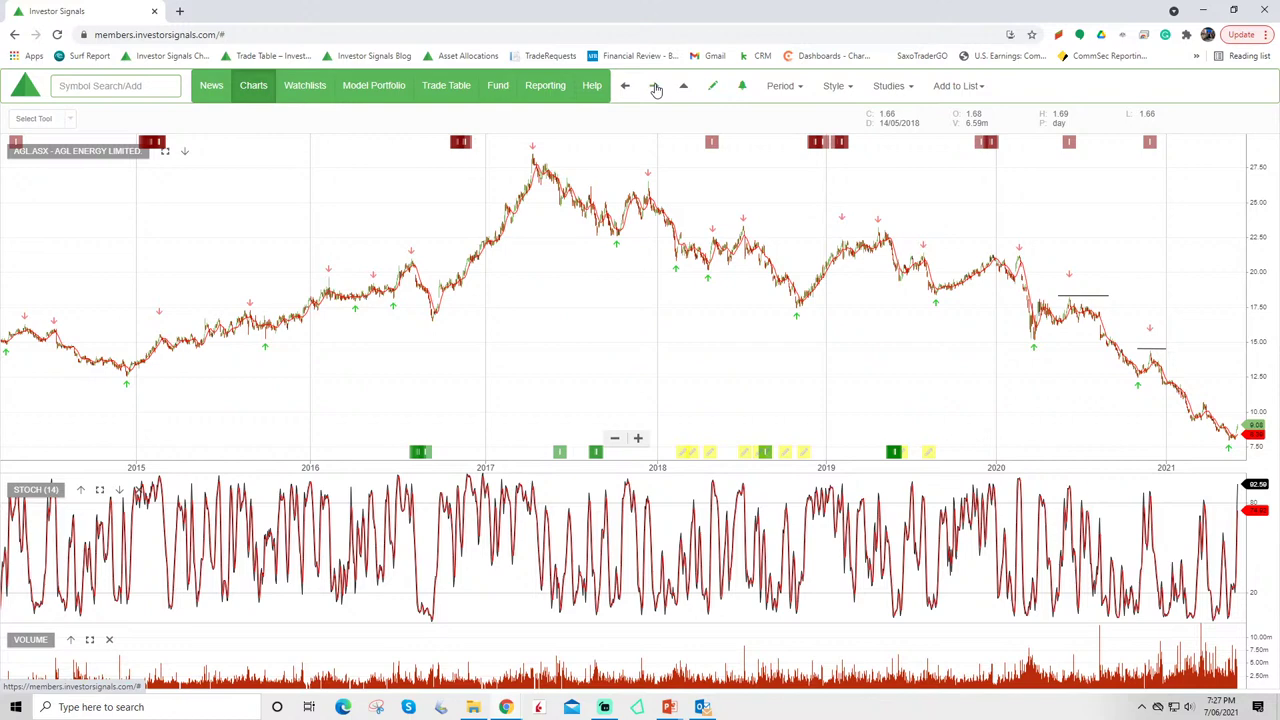
Step: Load the Origin Energy (ORG.ASX) chart and zoom in on its recent prices
{"action": "left_click", "coordinate": [127, 87]}
{"action": "type", "text": "org."}
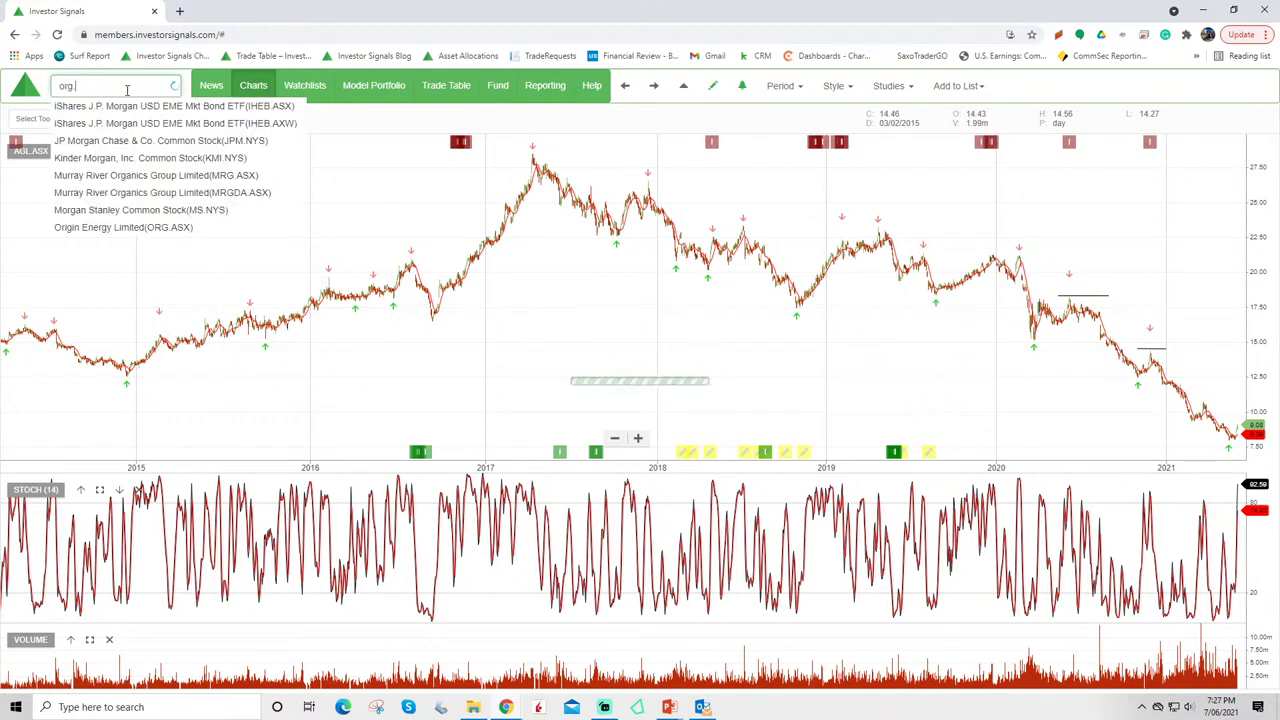
{"action": "key", "text": "Return"}
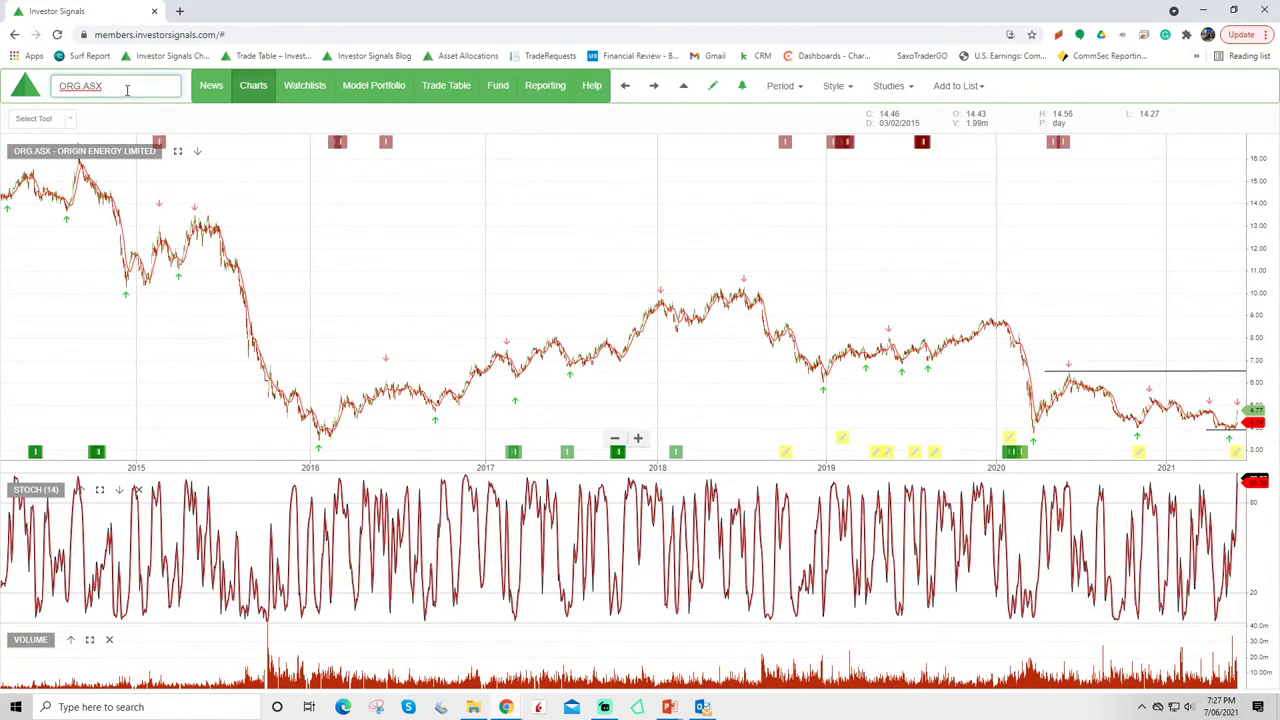
{"action": "scroll", "coordinate": [1063, 366], "scroll_direction": "up", "scroll_amount": 5}
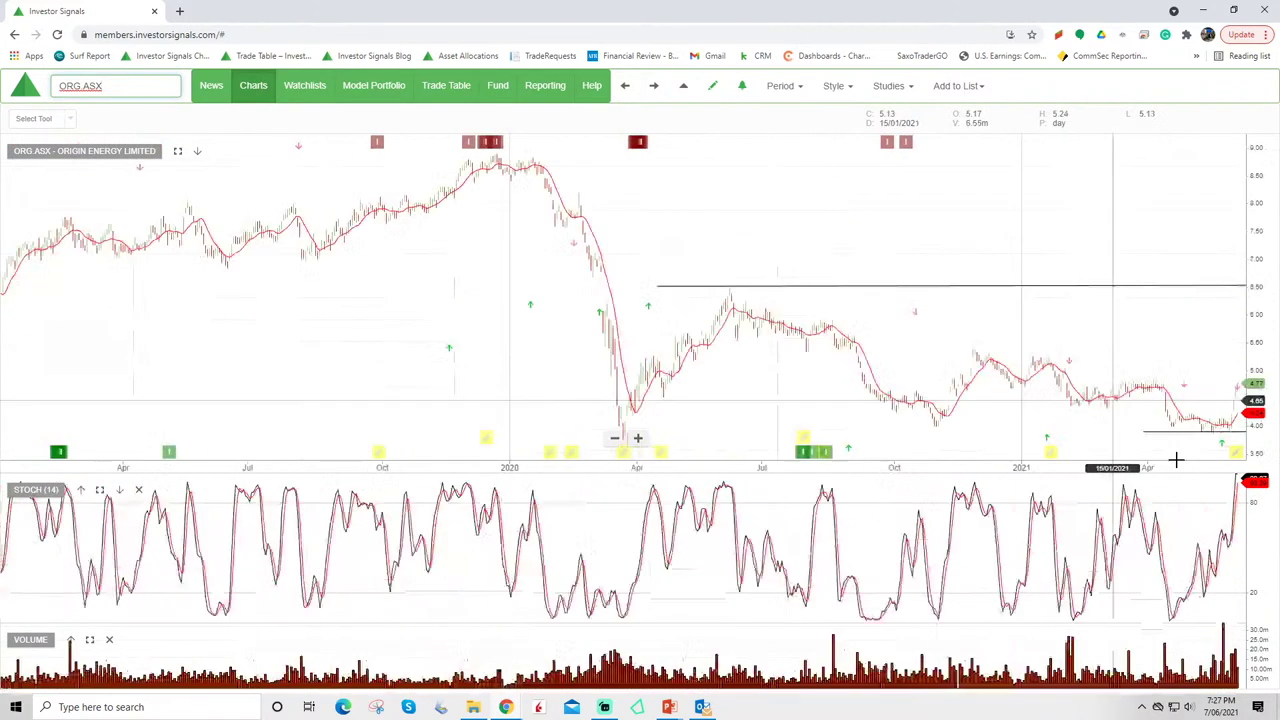
{"action": "scroll", "coordinate": [1180, 468], "scroll_direction": "up", "scroll_amount": 2}
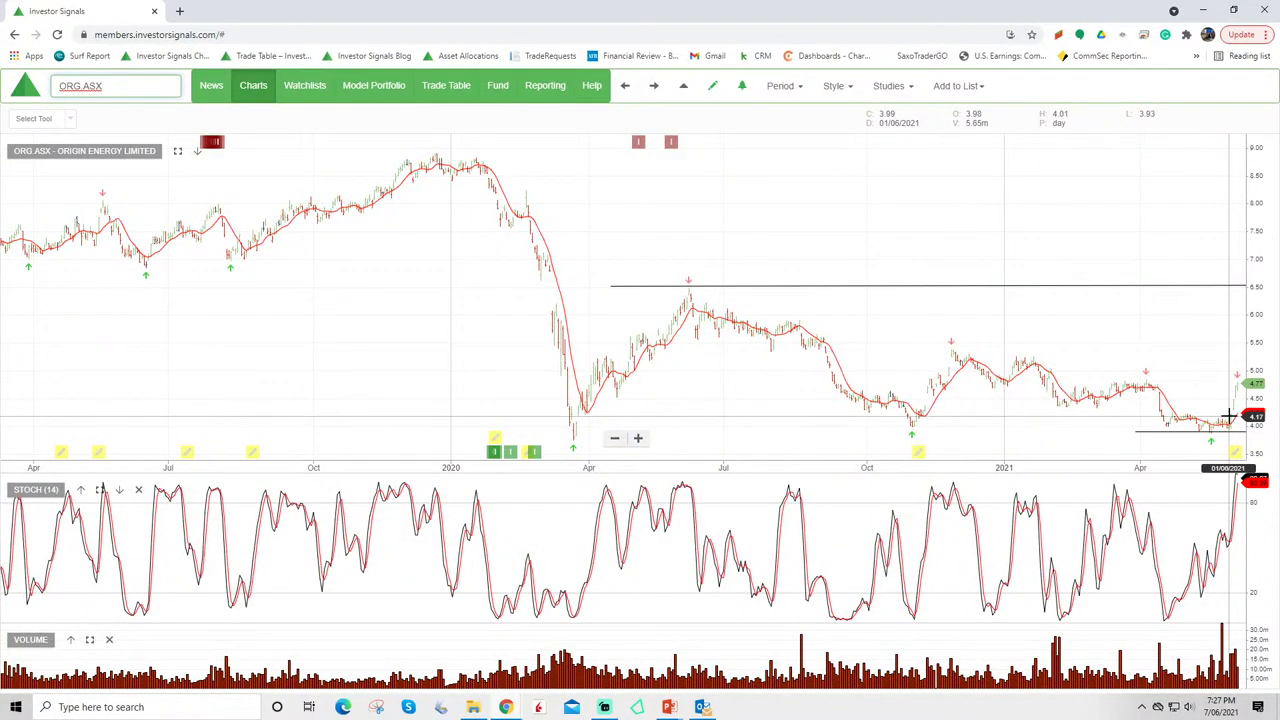
Step: Replace the symbol with IAG.ASX to chart Insurance Australia Group, clearing the bar-count measurement
{"action": "left_click", "coordinate": [102, 84]}
{"action": "type", "text": "IAG."}
{"action": "key", "text": "Down"}
{"action": "key", "text": "Return"}
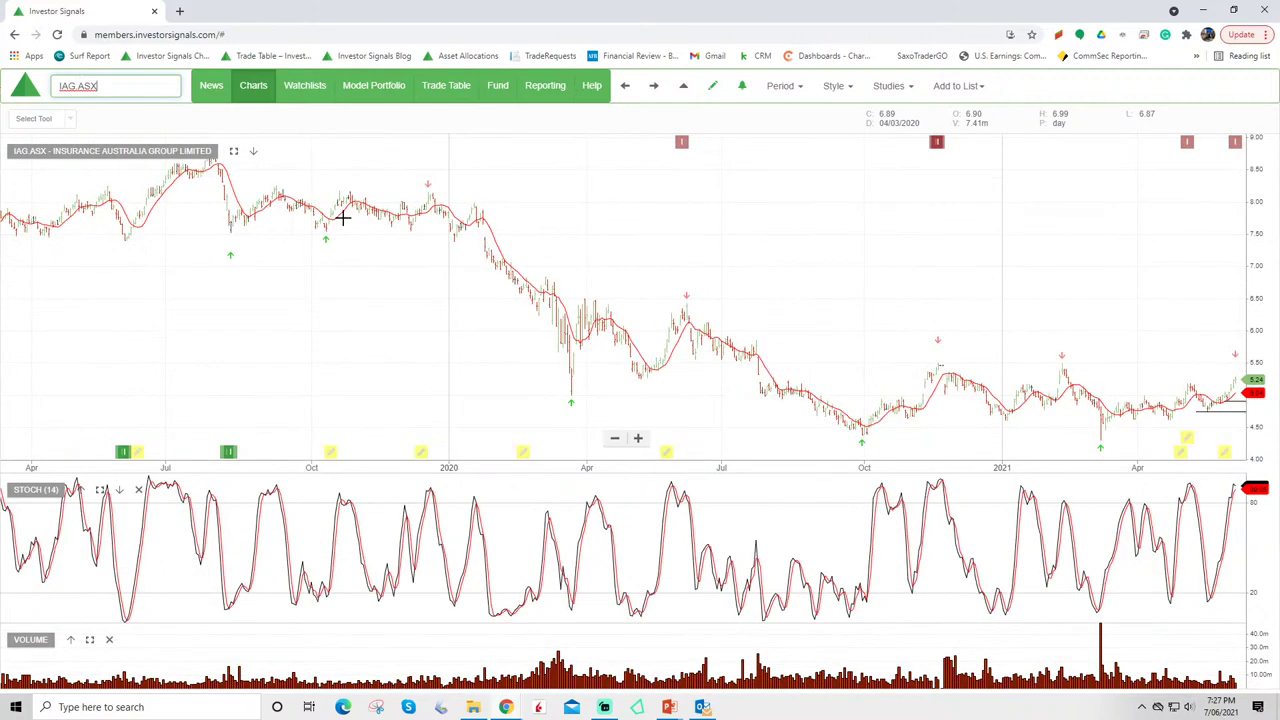
{"action": "left_click", "coordinate": [1196, 410]}
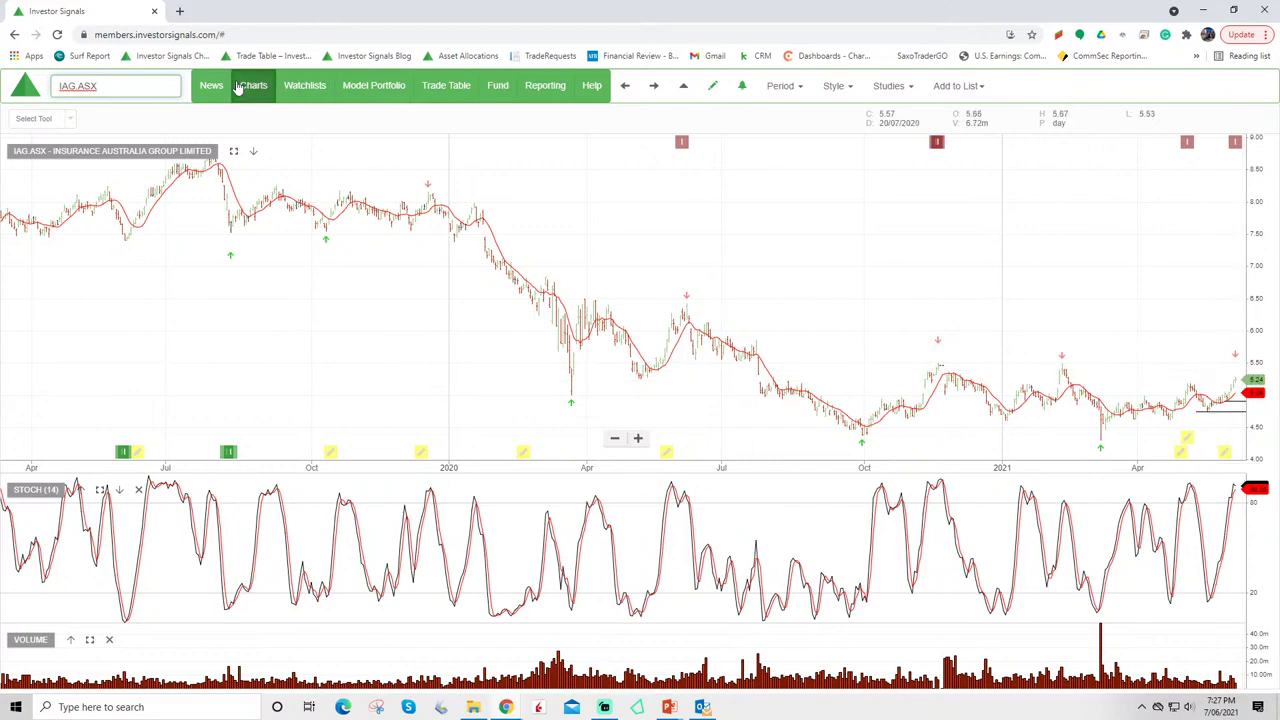
{"action": "left_click_drag", "start_coordinate": [160, 86], "coordinate": [3, 84]}
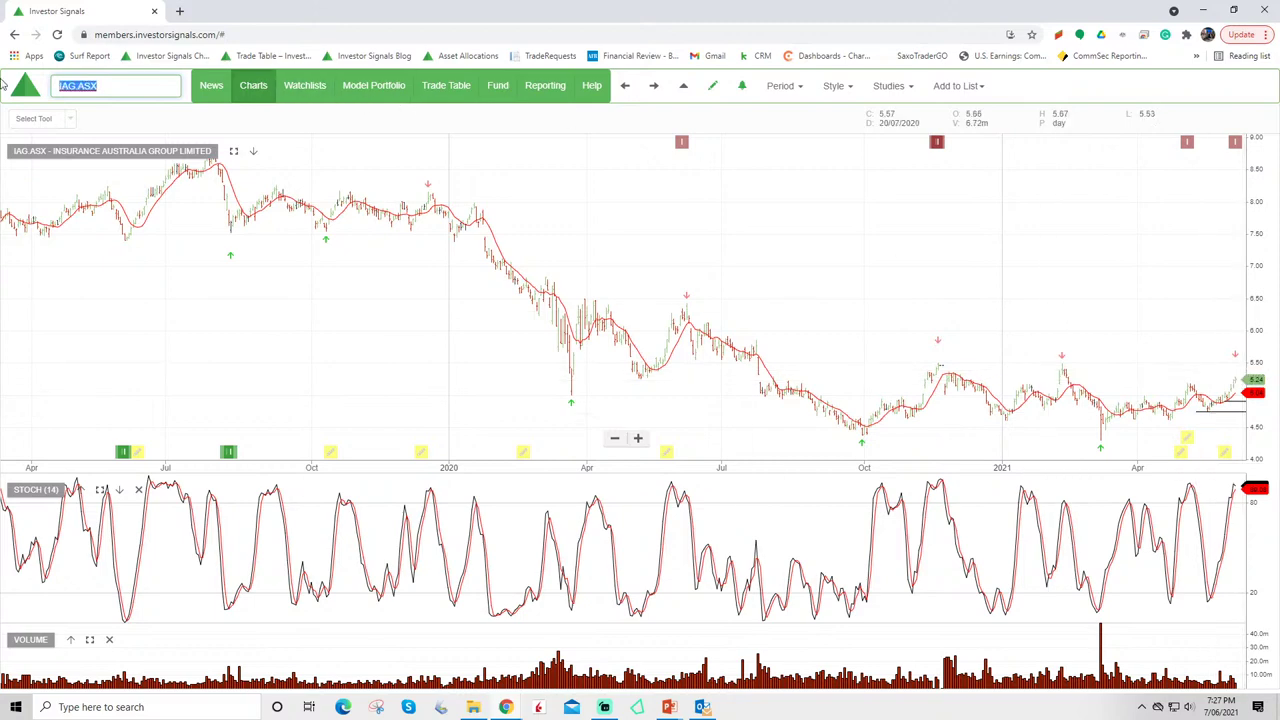
Step: Enter CIM.ASX to chart Cimic Group, then reselect the symbol text for the next search
{"action": "type", "text": "CIM.ASX"}
{"action": "key", "text": "Return"}
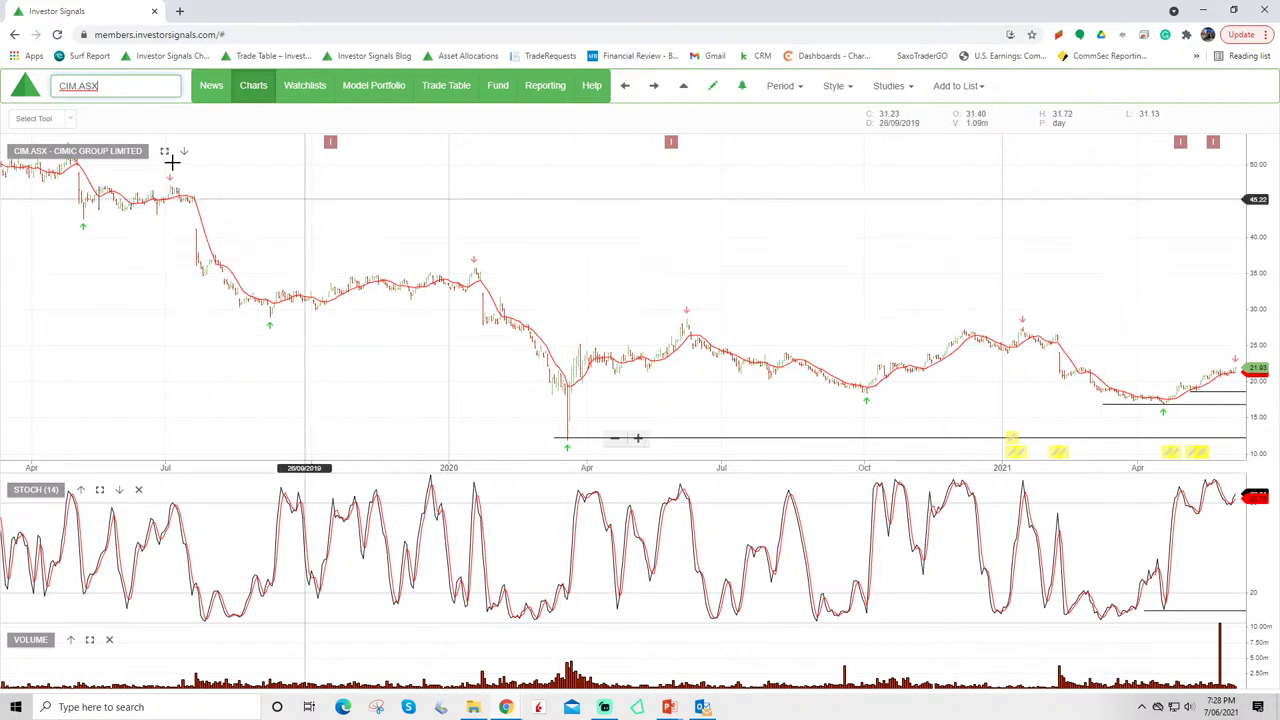
{"action": "left_click_drag", "start_coordinate": [108, 86], "coordinate": [8, 86]}
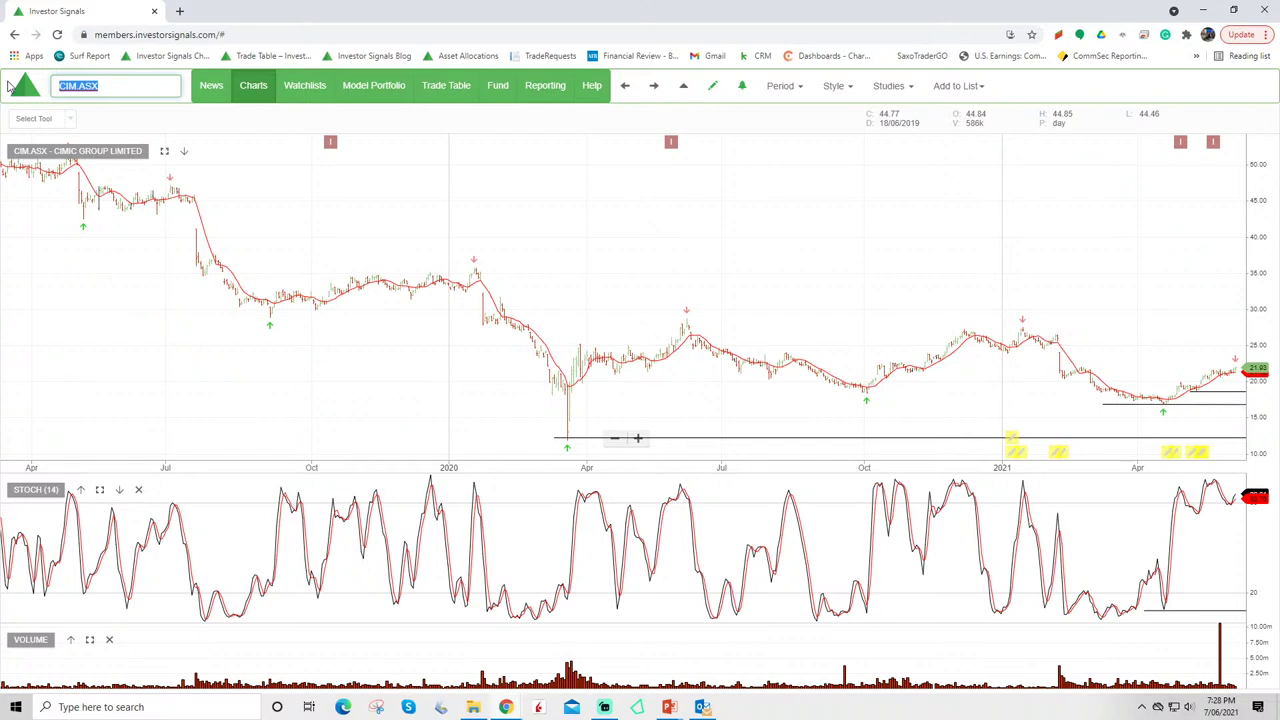
Step: Load the SLF.ASX listed property fund chart, then replace the symbol with MVA
{"action": "type", "text": "SLF"}
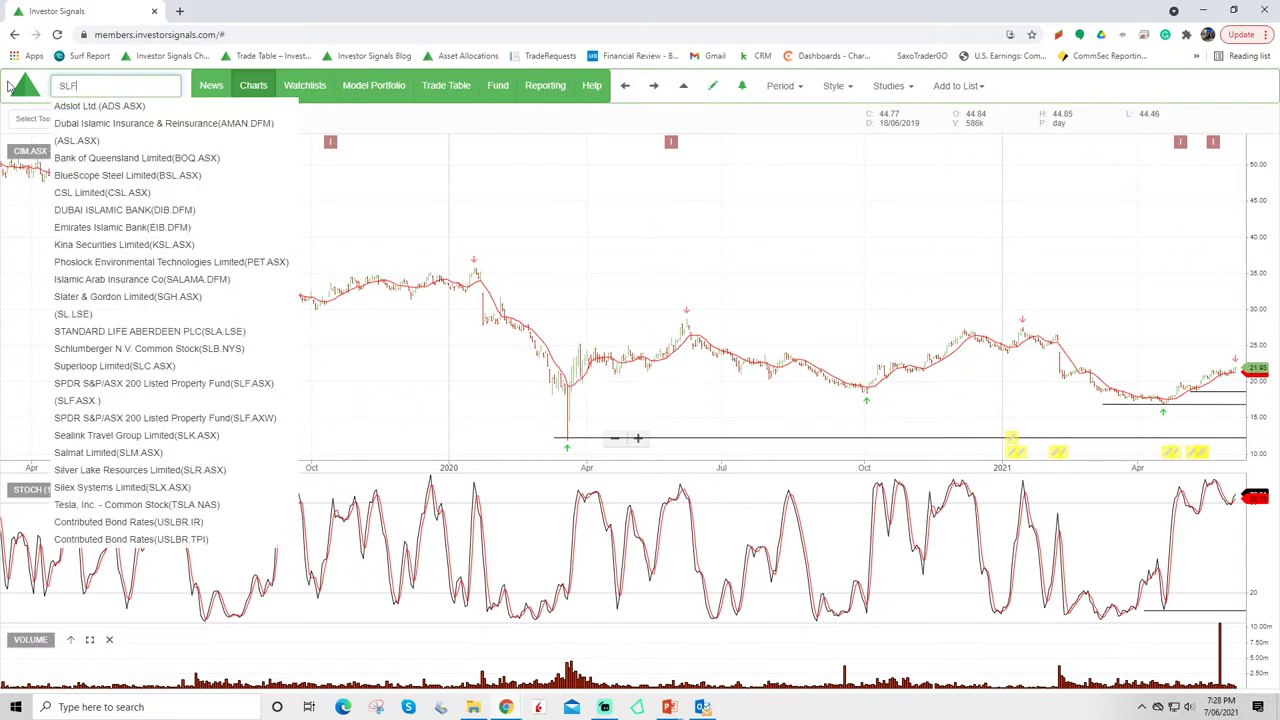
{"action": "key", "text": "Down"}
{"action": "key", "text": "Return"}
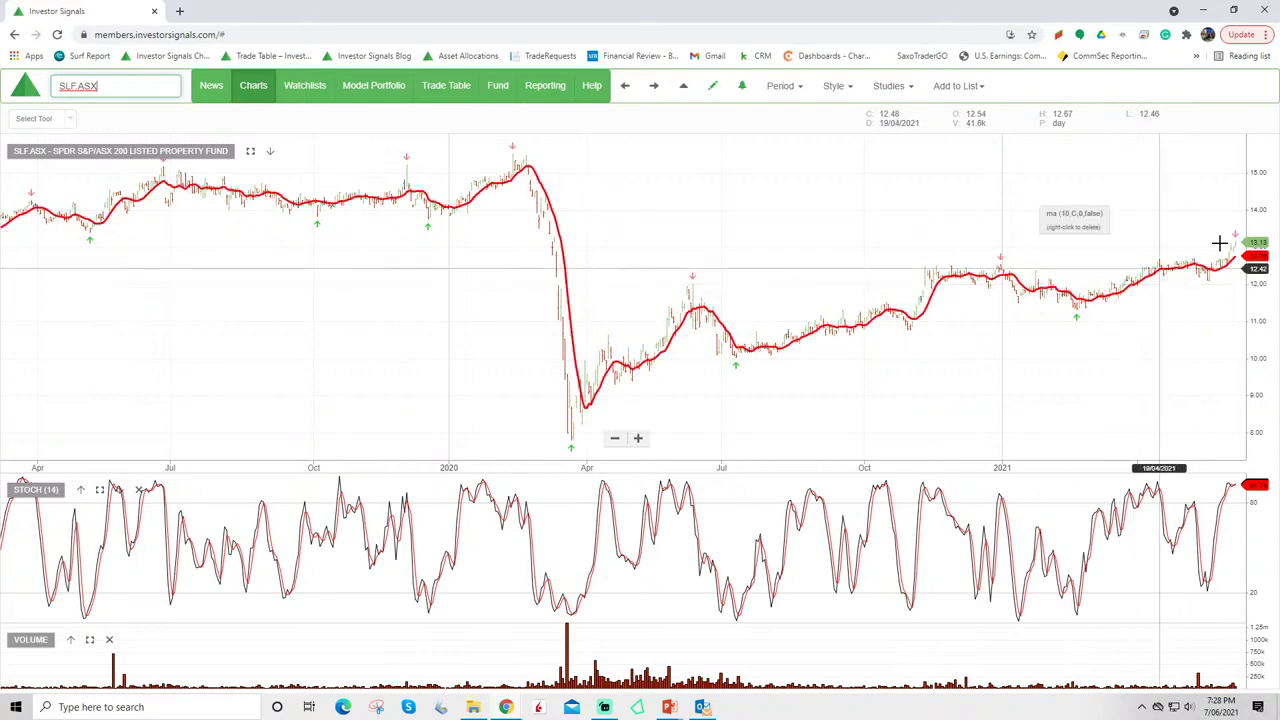
{"action": "left_click_drag", "start_coordinate": [119, 87], "coordinate": [3, 88]}
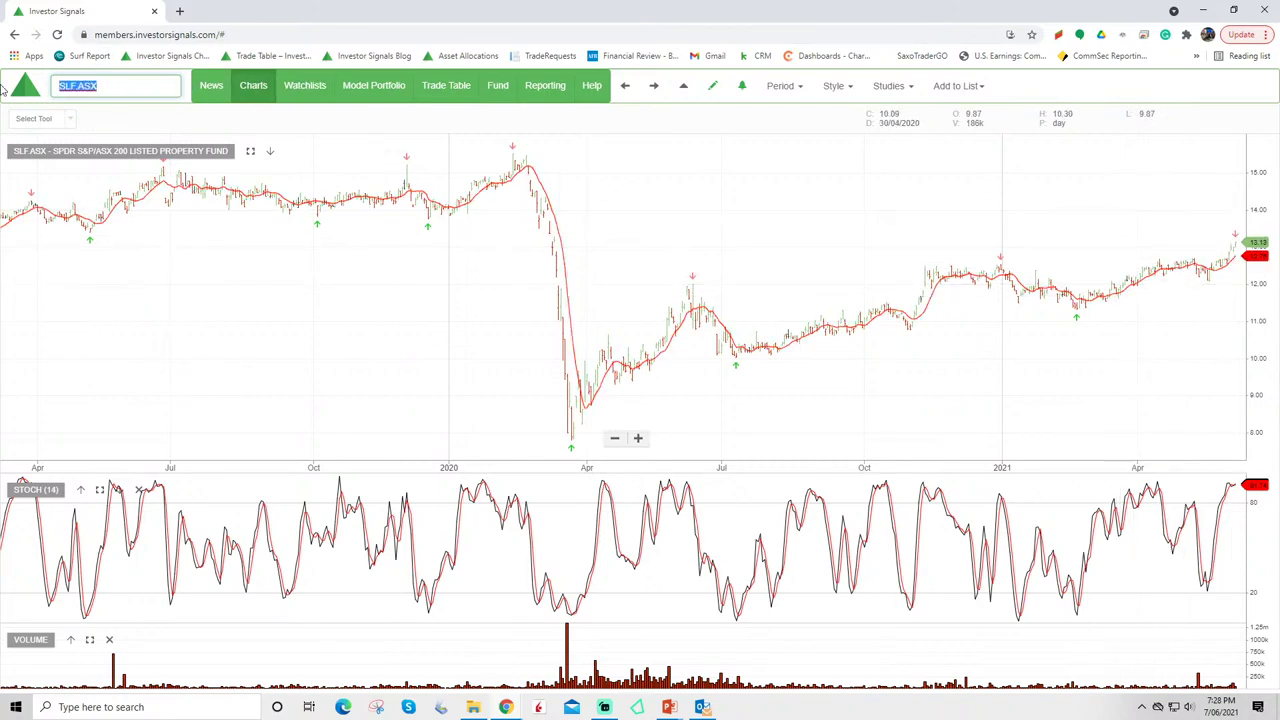
{"action": "type", "text": "MVA"}
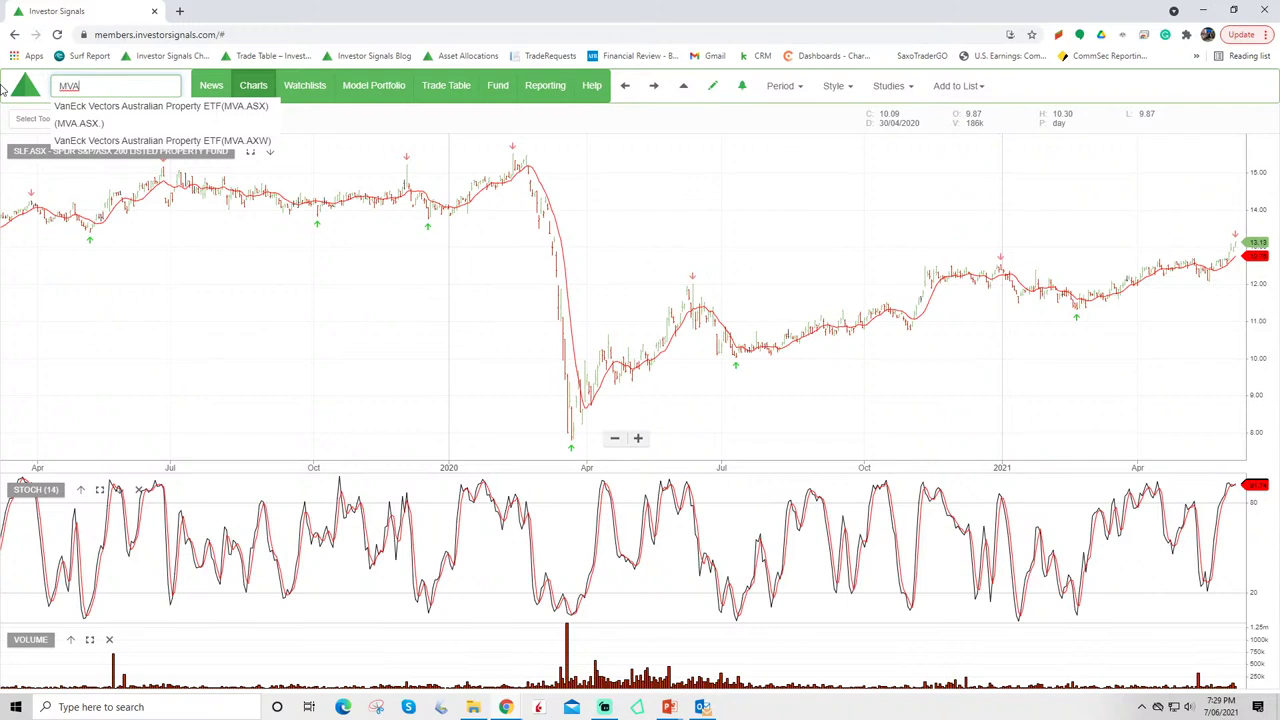
Step: Complete MVA.ASX to chart the VanEck Australian Property ETF, zooming in and back out
{"action": "type", "text": ".ASX"}
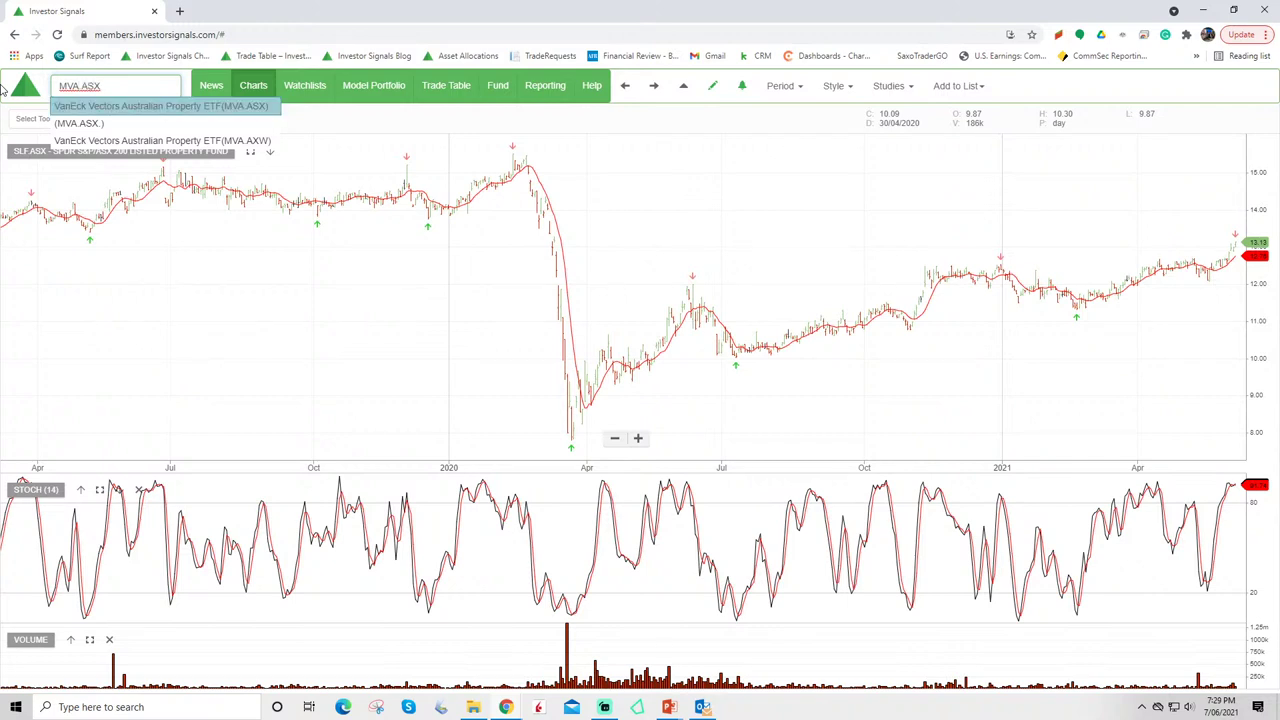
{"action": "key", "text": "Return"}
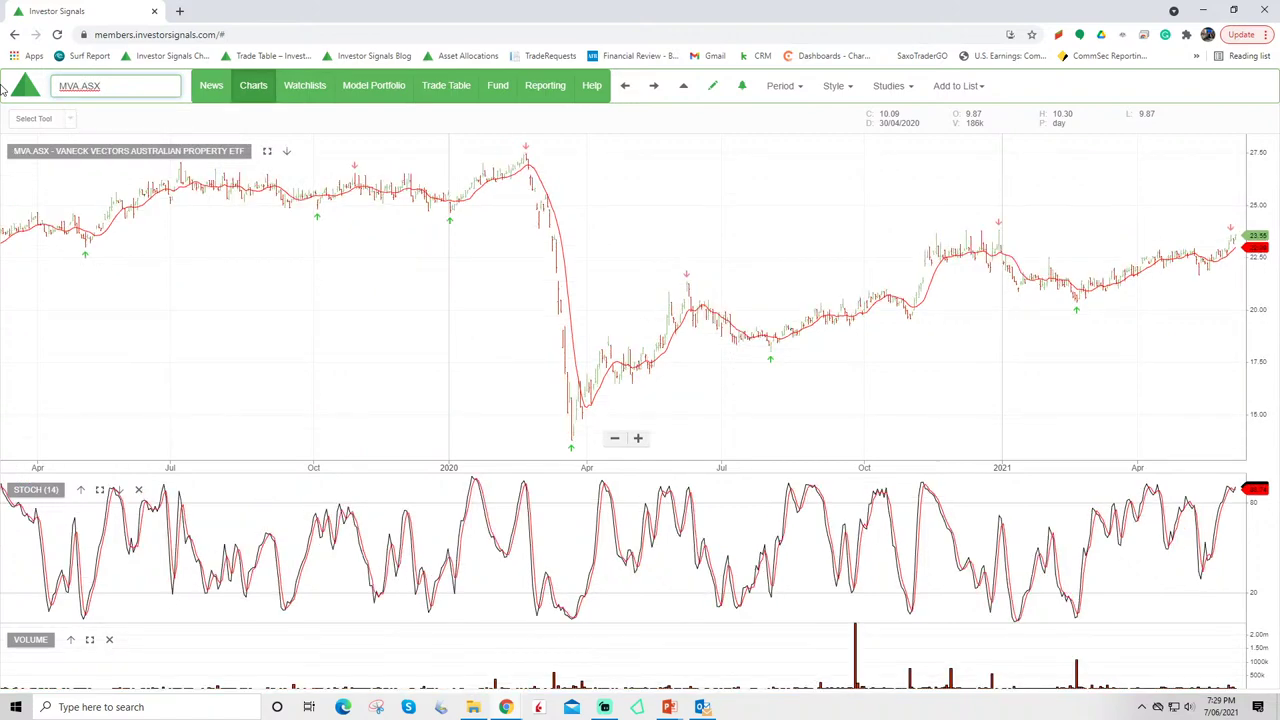
{"action": "scroll", "coordinate": [817, 293], "scroll_direction": "up", "scroll_amount": 4}
{"action": "scroll", "coordinate": [826, 289], "scroll_direction": "down", "scroll_amount": 5}
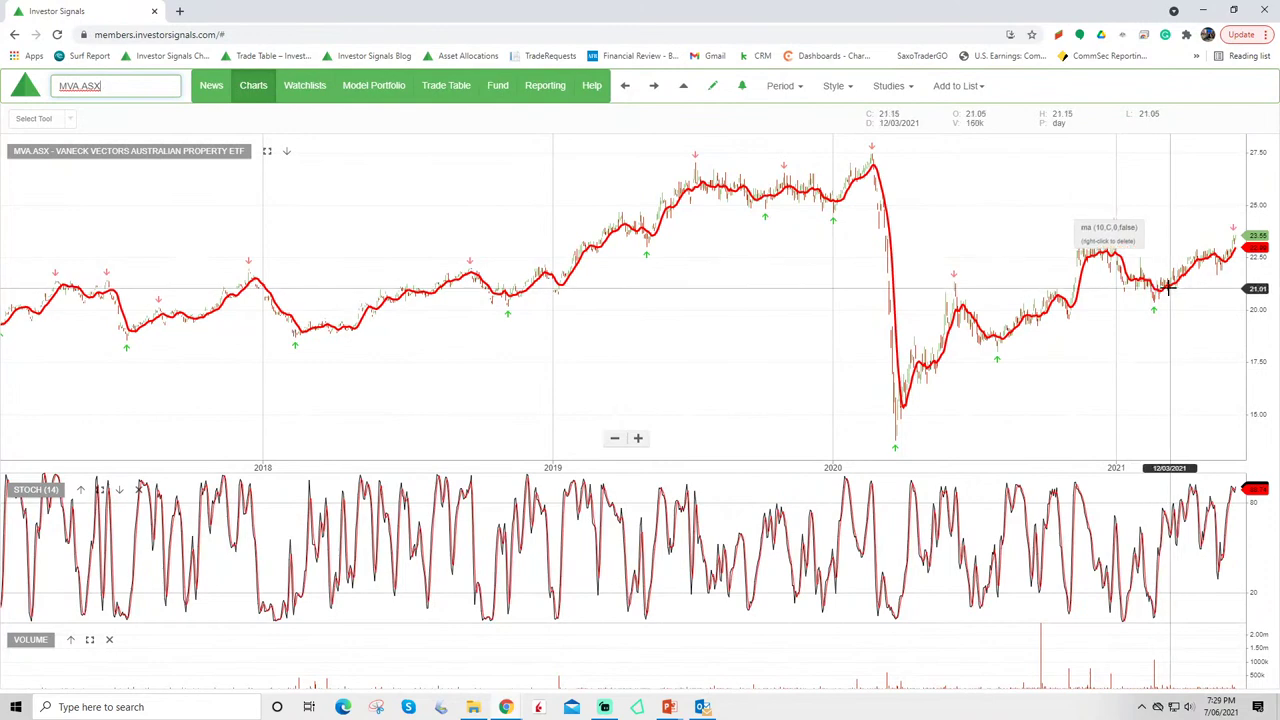
{"action": "left_click", "coordinate": [125, 82]}
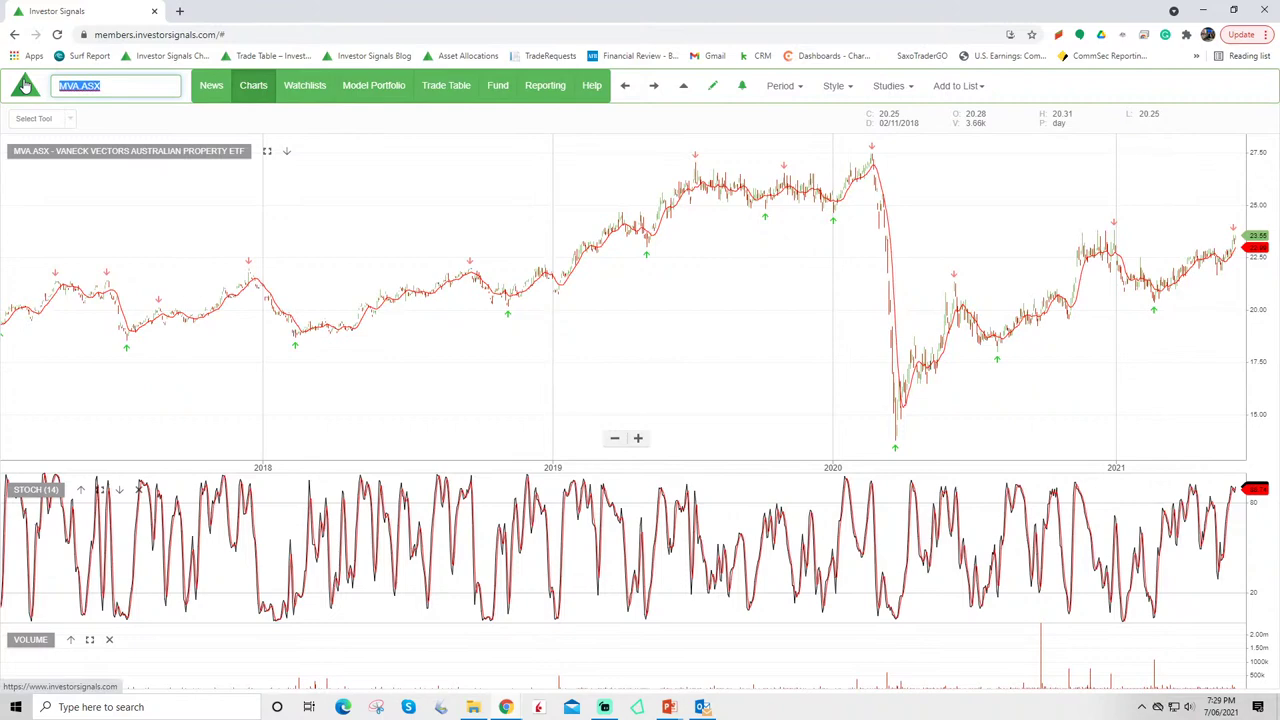
Step: Enter CURE.ASX to chart the ETFS S&P Biotech ETF, then empty the symbol box
{"action": "type", "text": "CURE."}
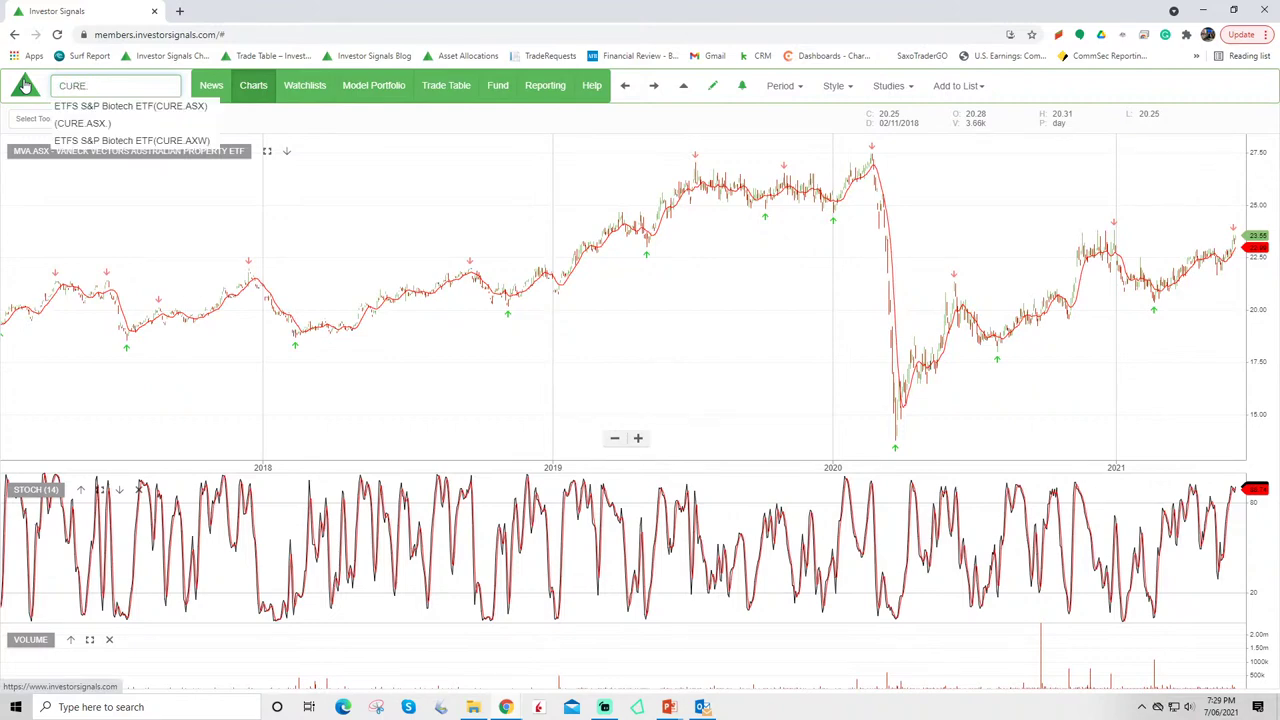
{"action": "type", "text": "ASX"}
{"action": "key", "text": "Return"}
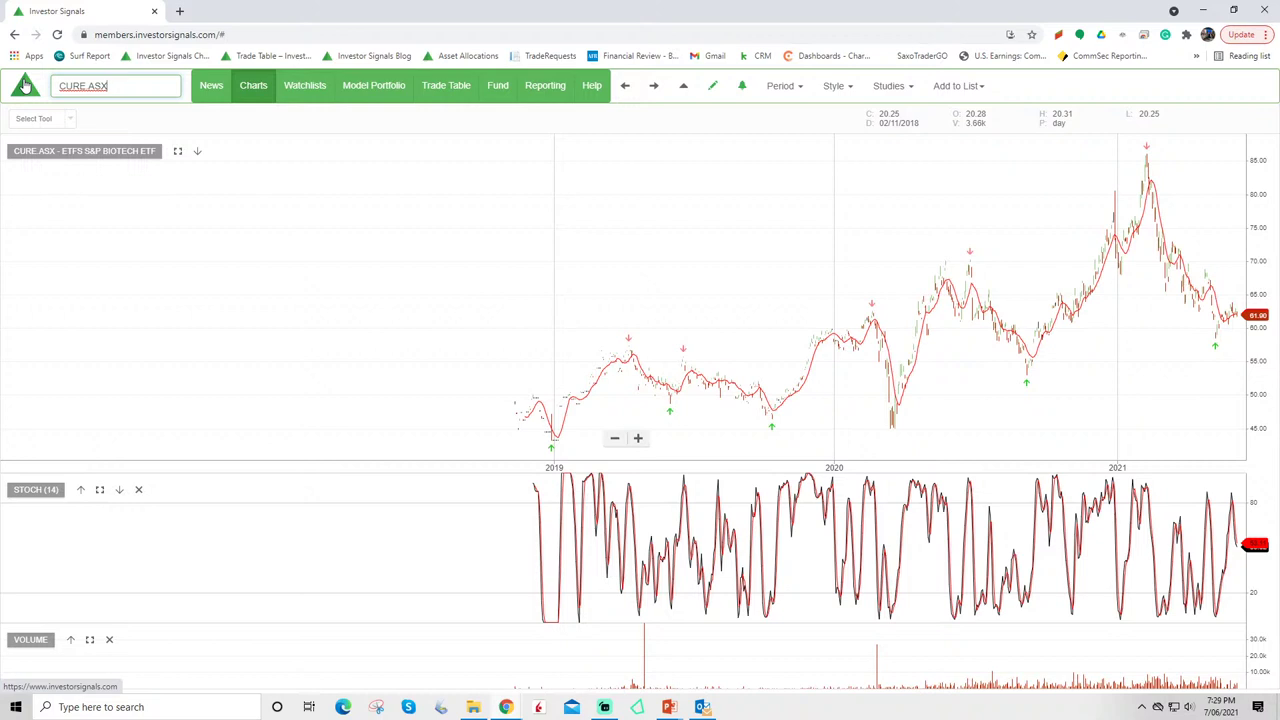
{"action": "key", "text": "BackSpace"}
{"action": "key", "text": "BackSpace"}
{"action": "key", "text": "BackSpace"}
{"action": "key", "text": "BackSpace"}
{"action": "key", "text": "BackSpace"}
{"action": "key", "text": "BackSpace"}
{"action": "key", "text": "BackSpace"}
{"action": "key", "text": "BackSpace"}
Step: Load the iShares China Large-Cap ETF (IZZ.ASX) chart
{"action": "type", "text": "IZZ"}
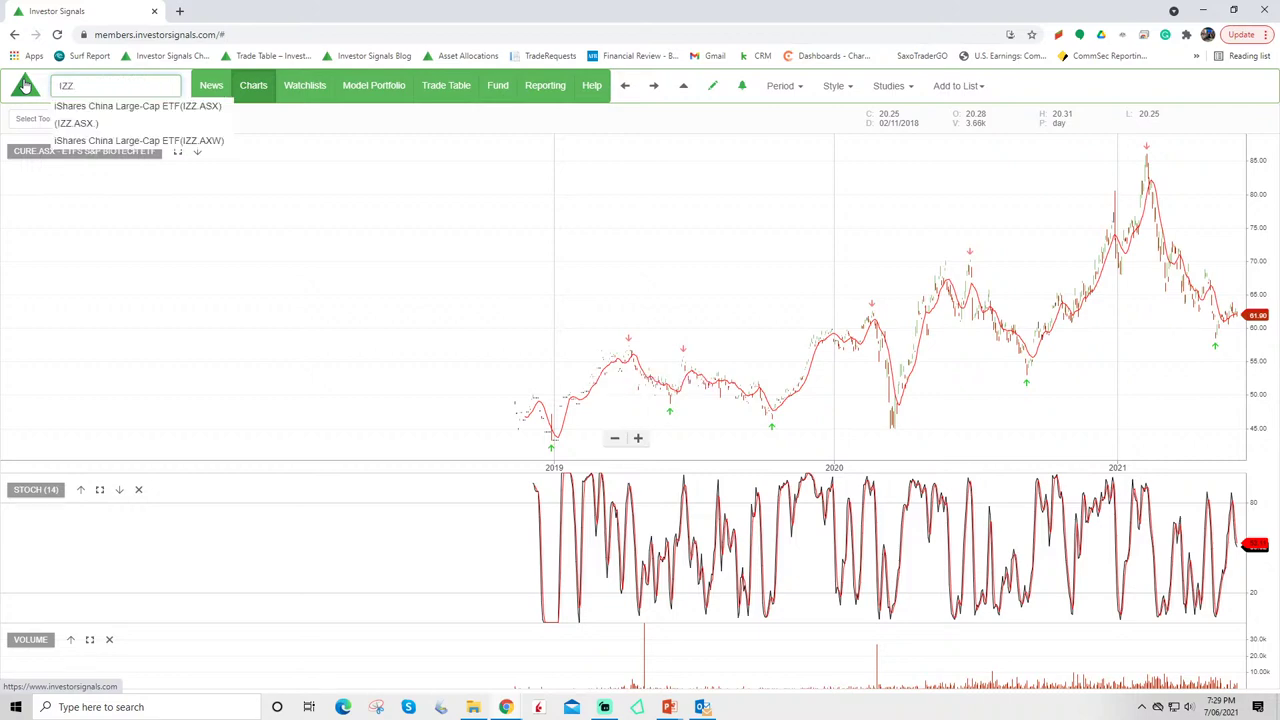
{"action": "key", "text": "Down"}
{"action": "key", "text": "Return"}
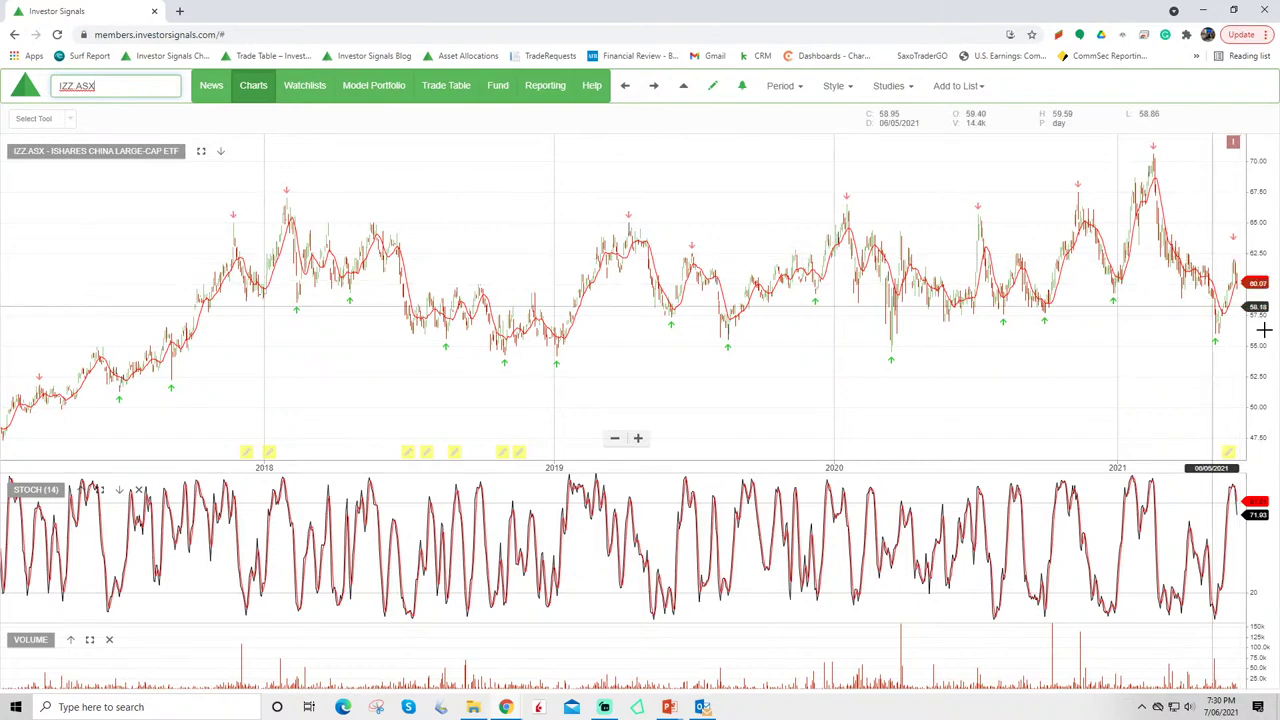
Step: Replace the symbol with ASIA to chart the BetaShares Asia Technology Tigers ETF
{"action": "left_click_drag", "start_coordinate": [128, 85], "coordinate": [3, 90]}
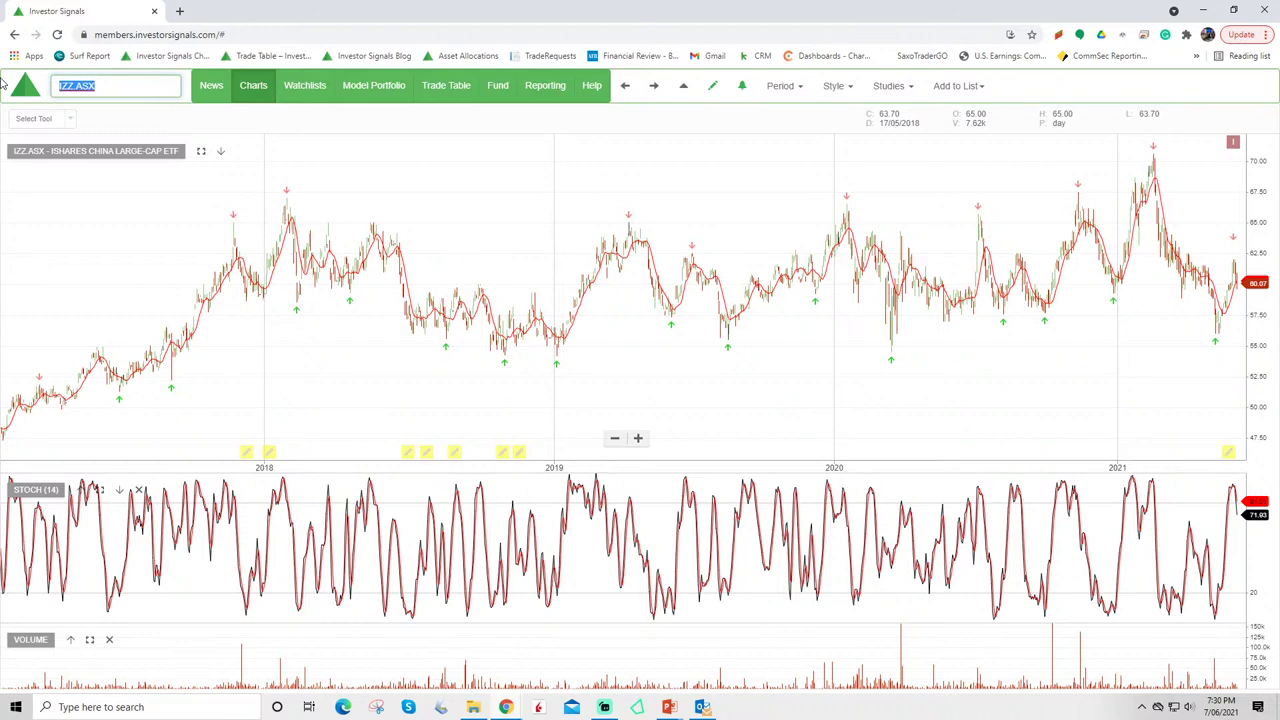
{"action": "type", "text": "ASIA"}
{"action": "key", "text": "Return"}
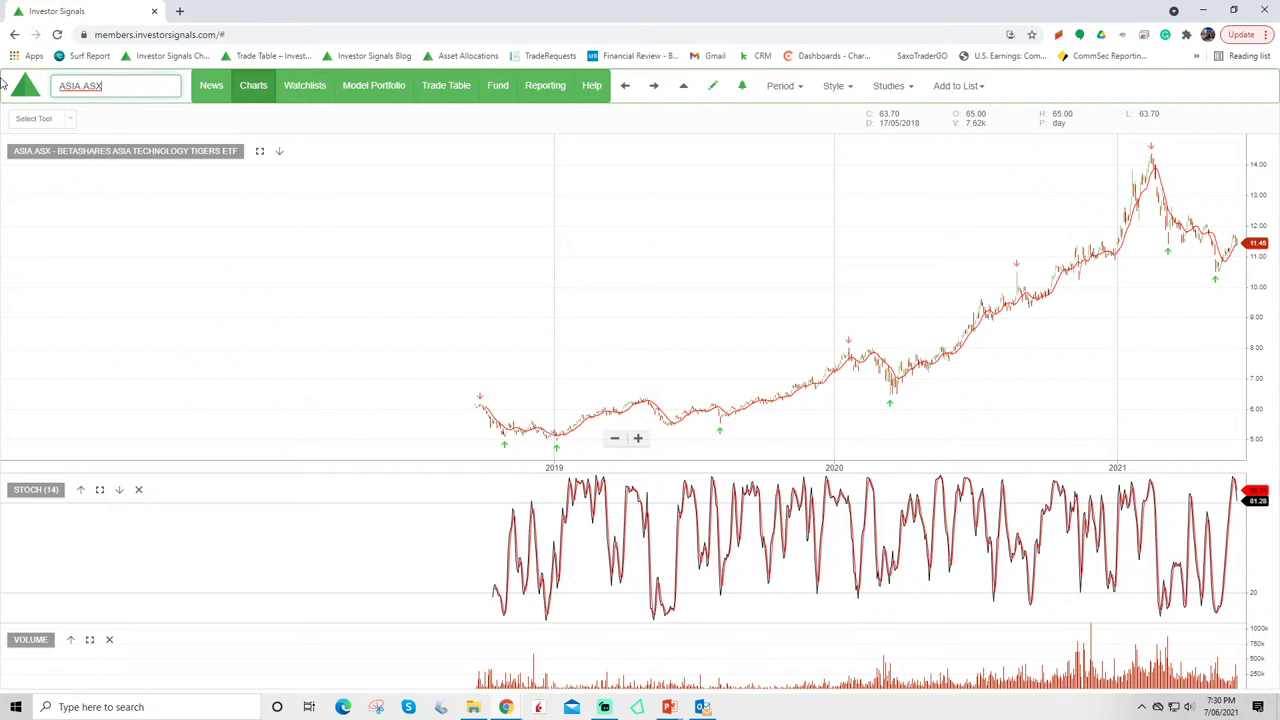
Step: Load the iShares Asia 50 ETF (IAA.ASX) chart
{"action": "type", "text": "IAA"}
{"action": "key", "text": "BackSpace"}
{"action": "key", "text": "BackSpace"}
{"action": "key", "text": "BackSpace"}
{"action": "key", "text": "BackSpace"}
{"action": "key", "text": "BackSpace"}
{"action": "key", "text": "BackSpace"}
{"action": "key", "text": "BackSpace"}
{"action": "key", "text": "BackSpace"}
{"action": "key", "text": "BackSpace"}
{"action": "key", "text": "BackSpace"}
{"action": "key", "text": "BackSpace"}
{"action": "type", "text": "IAA"}
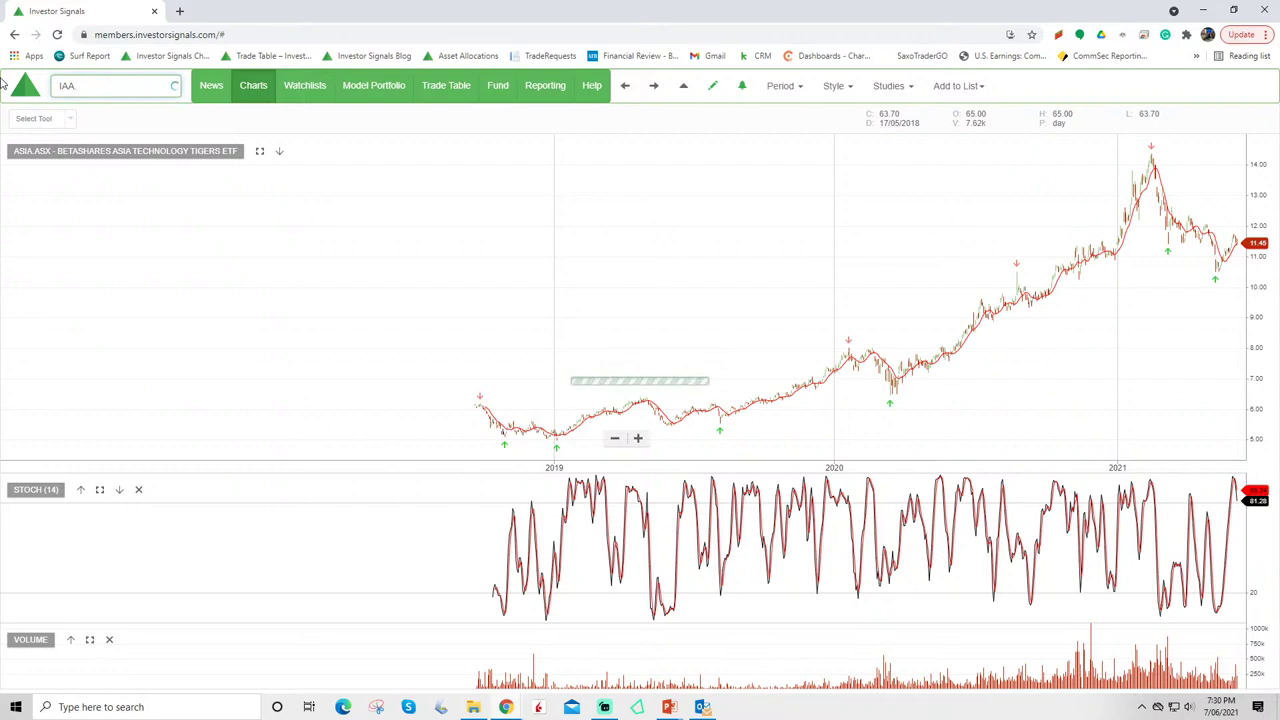
{"action": "type", "text": ".ASX"}
{"action": "key", "text": "Return"}
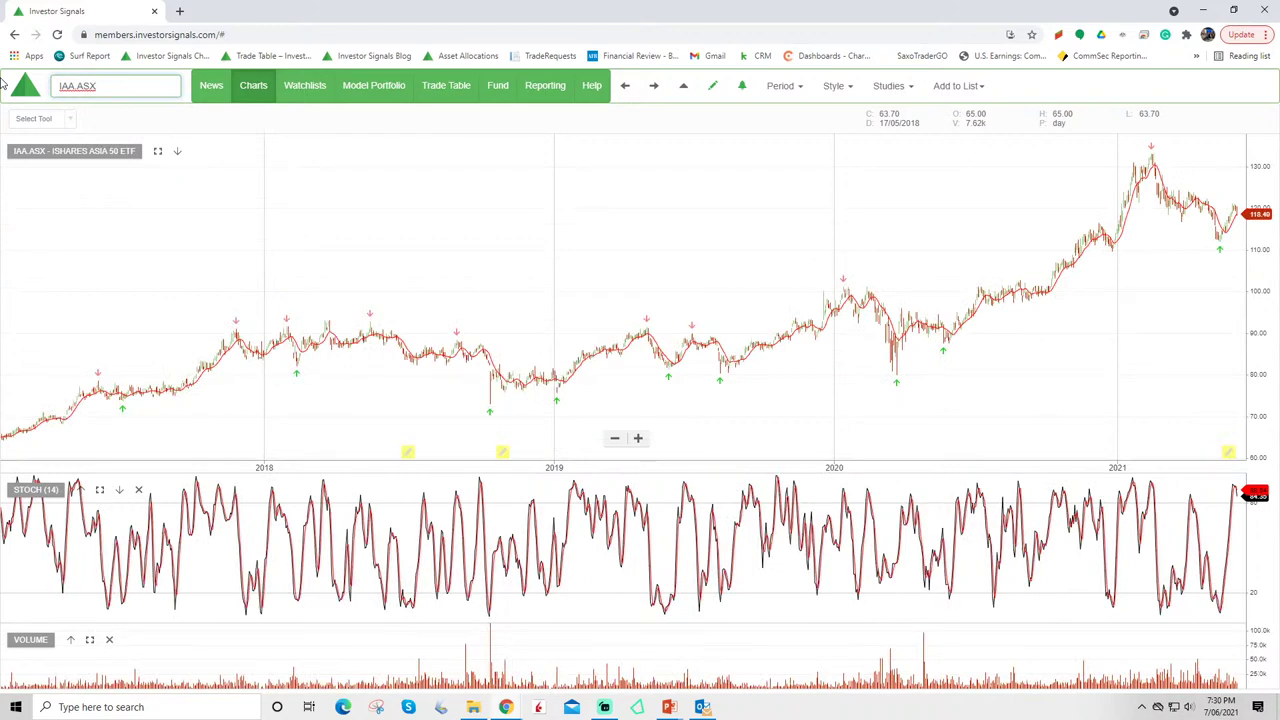
Step: Chart Breville Group (BRG.ASX), then clear the symbol search box
{"action": "type", "text": "BRG.ASX"}
{"action": "key", "text": "Return"}
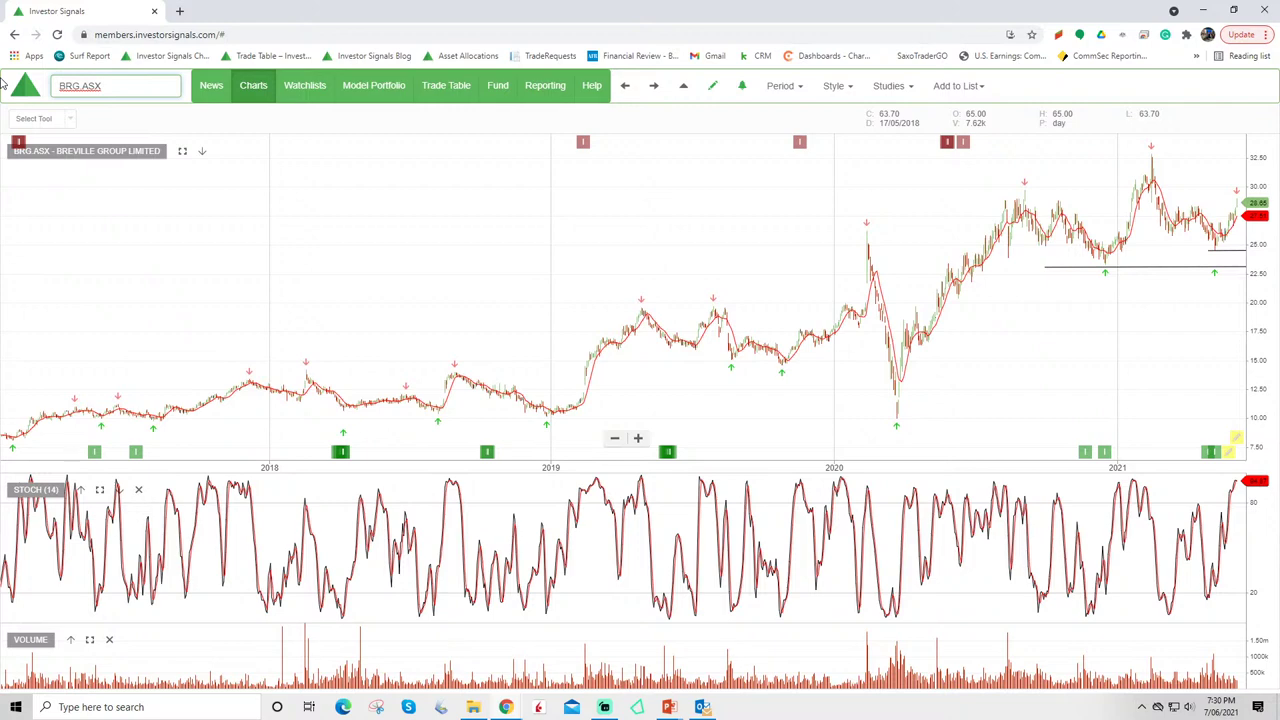
{"action": "type", "text": "BGA"}
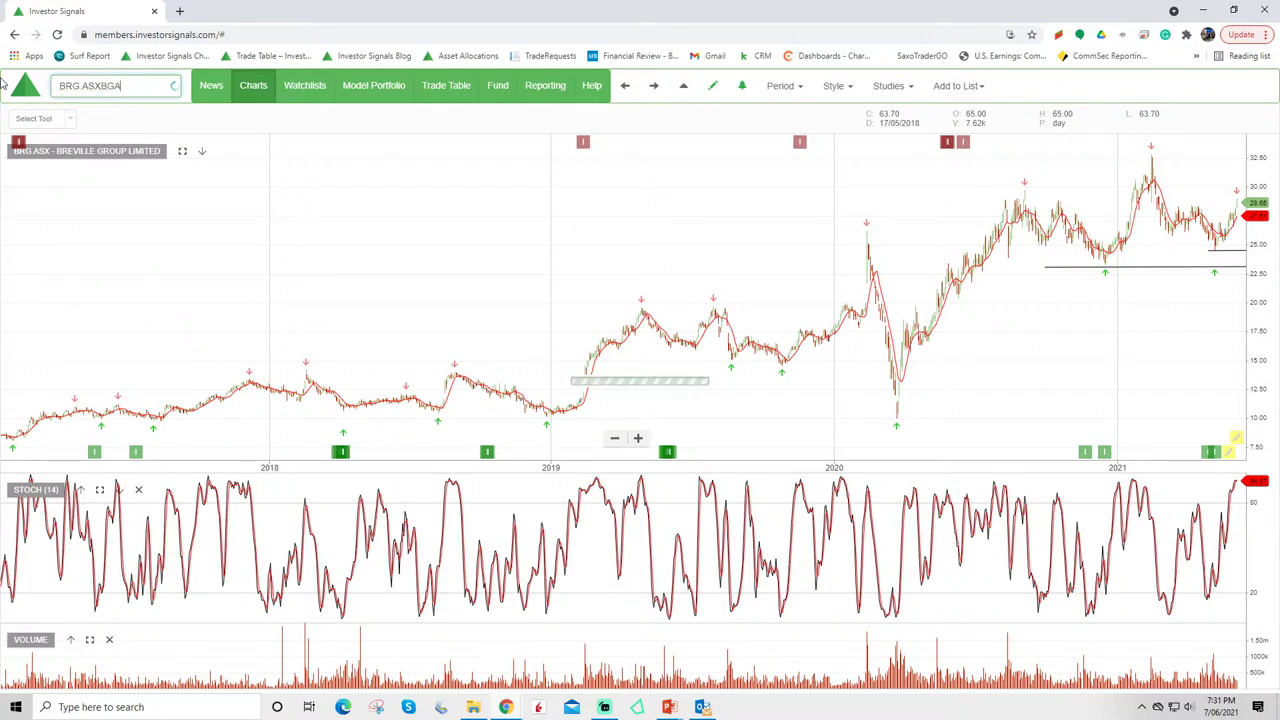
{"action": "key", "text": "BackSpace"}
{"action": "key", "text": "BackSpace"}
{"action": "key", "text": "BackSpace"}
{"action": "key", "text": "BackSpace"}
{"action": "key", "text": "BackSpace"}
{"action": "key", "text": "BackSpace"}
{"action": "key", "text": "BackSpace"}
{"action": "key", "text": "BackSpace"}
{"action": "key", "text": "BackSpace"}
{"action": "key", "text": "BackSpace"}
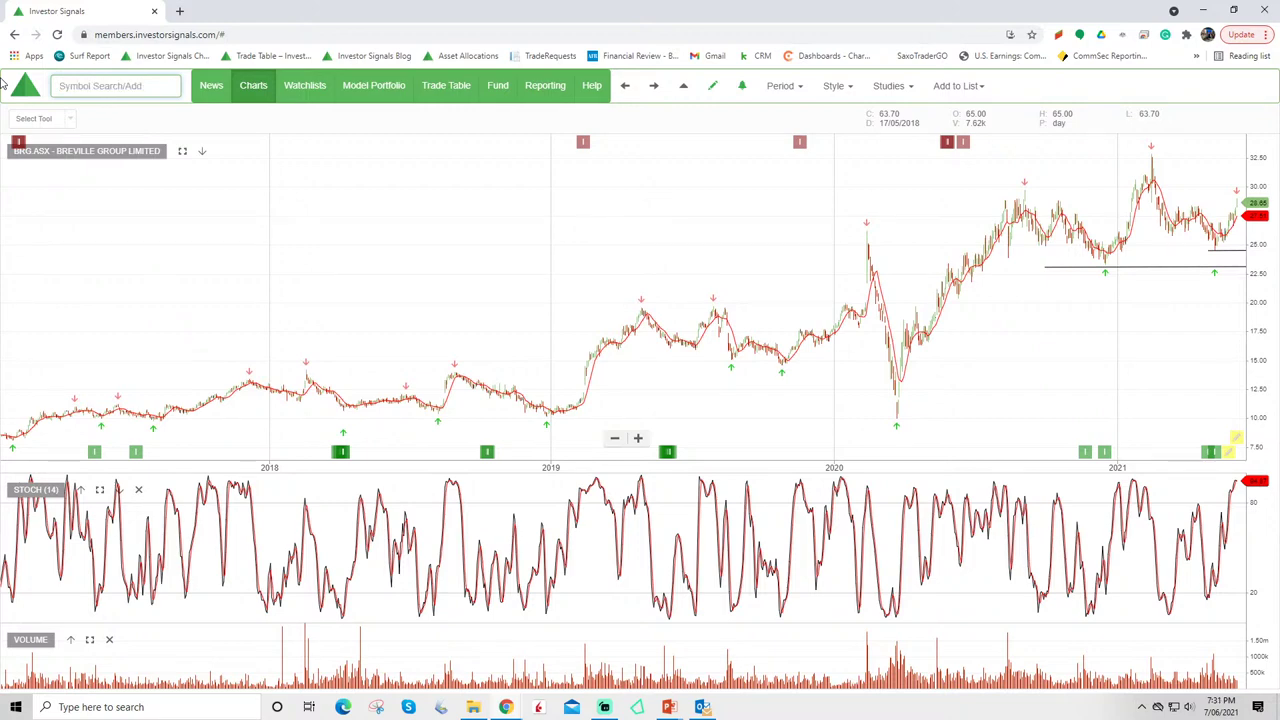
Step: Chart Bega Cheese (BGA.ASX) and measure its recent price move
{"action": "type", "text": "BGA ASX"}
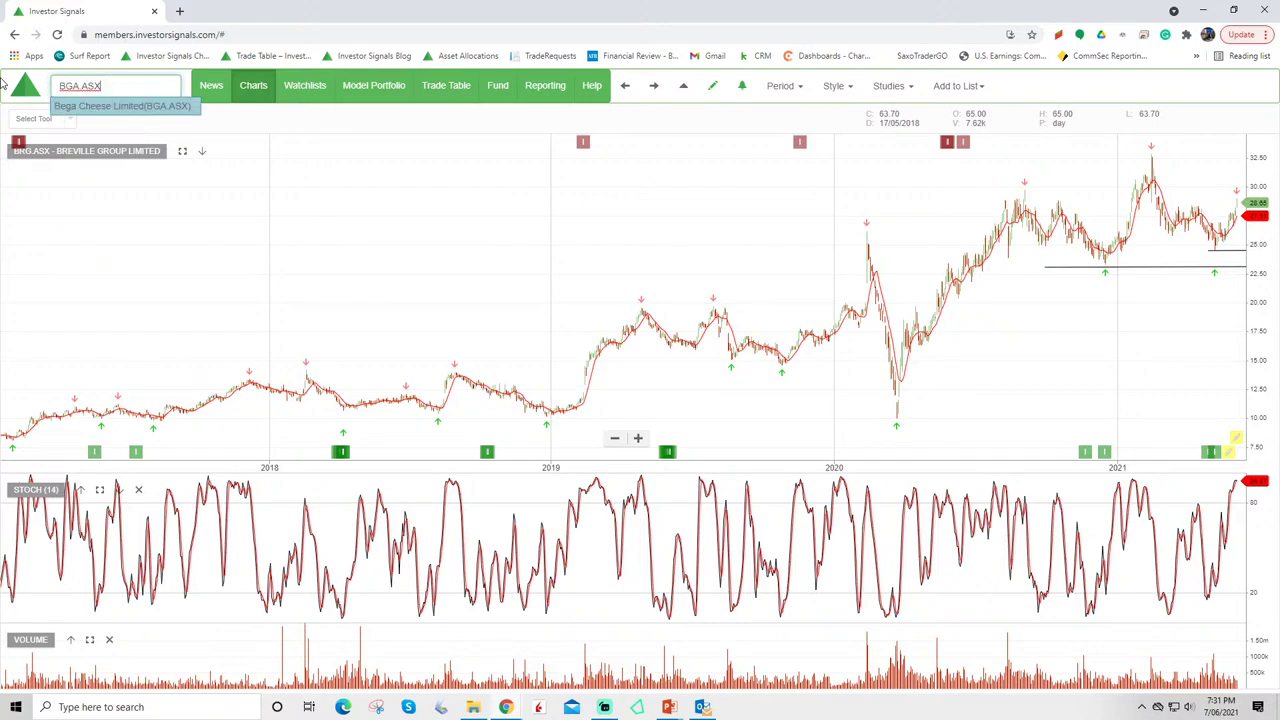
{"action": "key", "text": "Return"}
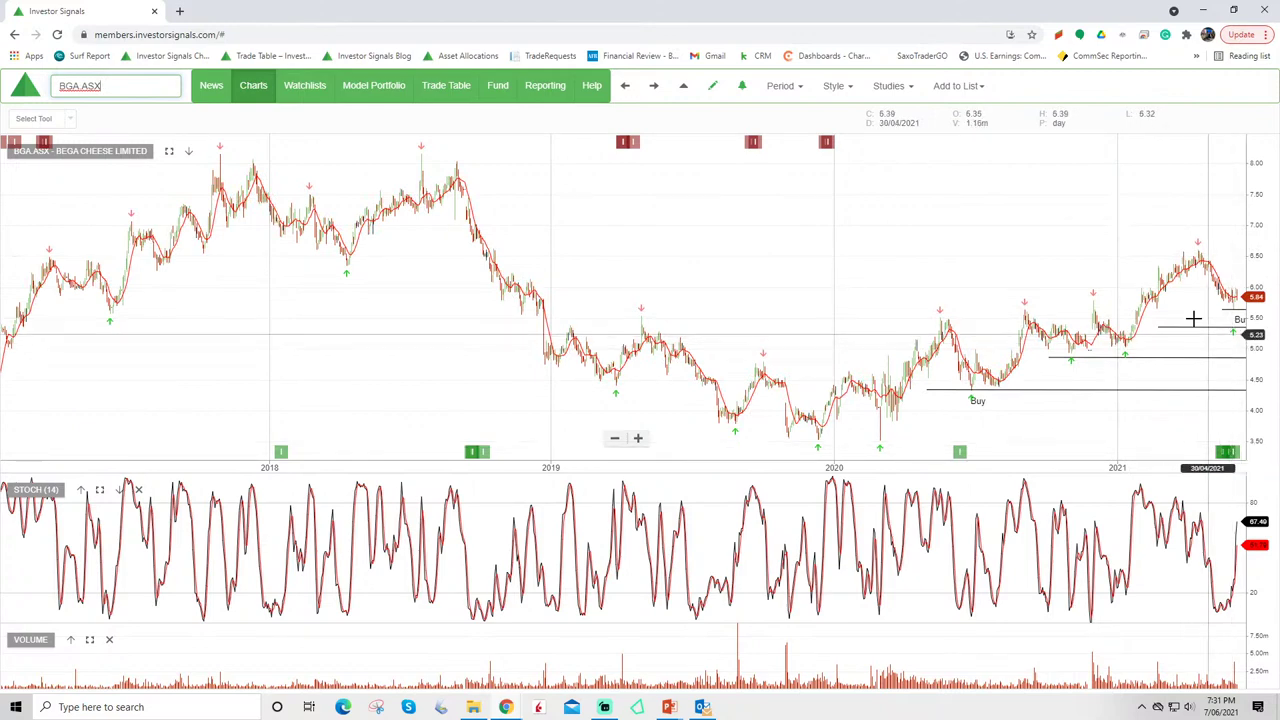
{"action": "left_click_drag", "start_coordinate": [1189, 314], "coordinate": [1115, 316]}
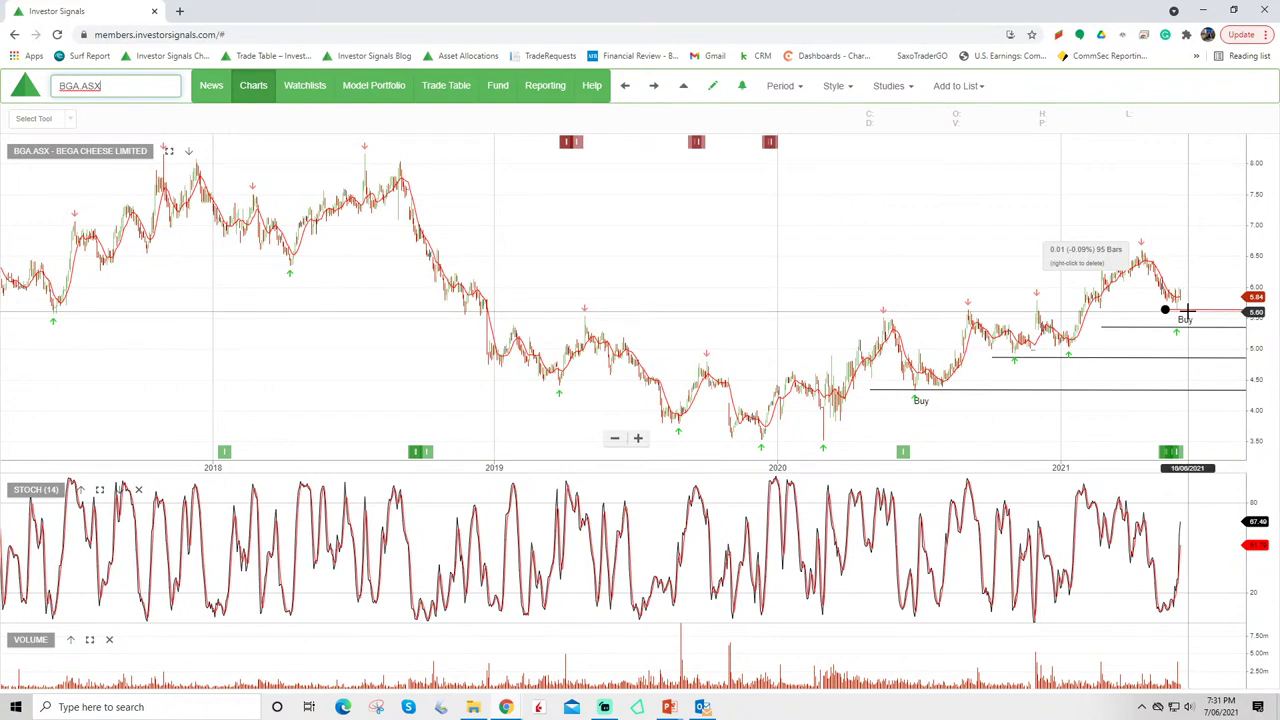
{"action": "left_click_drag", "start_coordinate": [129, 87], "coordinate": [3, 91]}
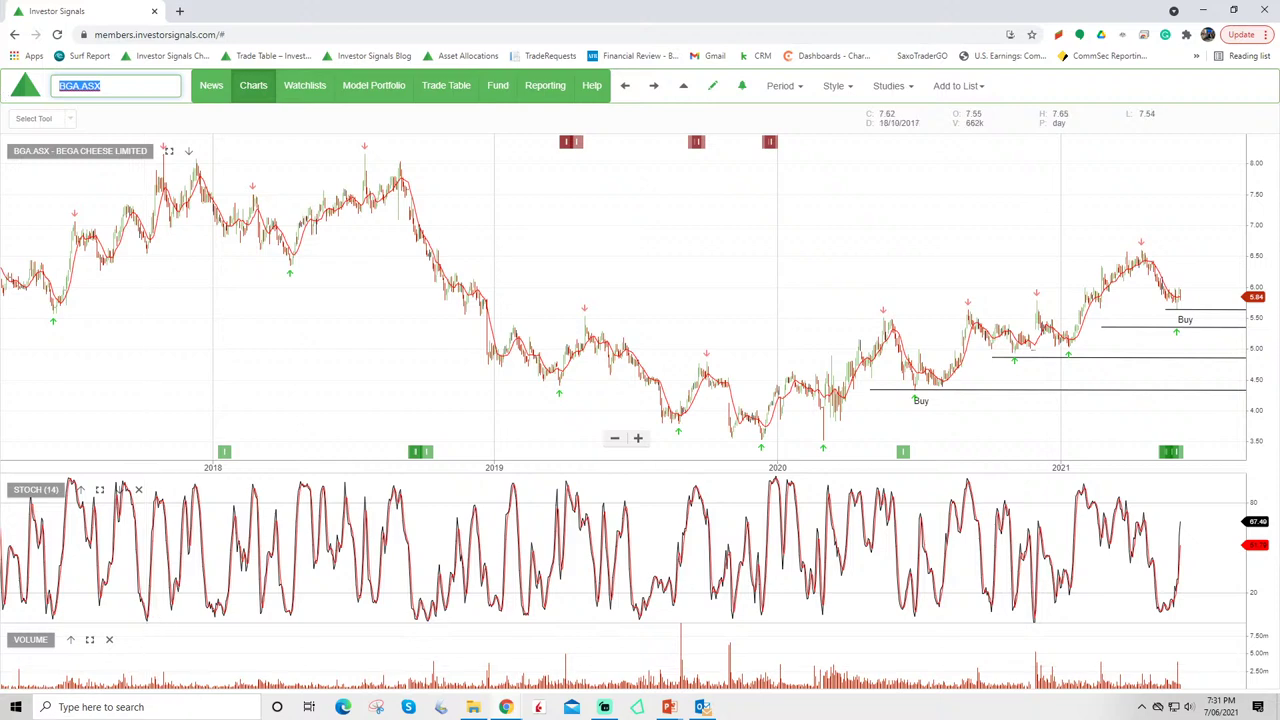
Step: Bring the PowerPoint webinar deck forward, showing the special offer slide, then slide 4
{"action": "left_click", "coordinate": [669, 707]}
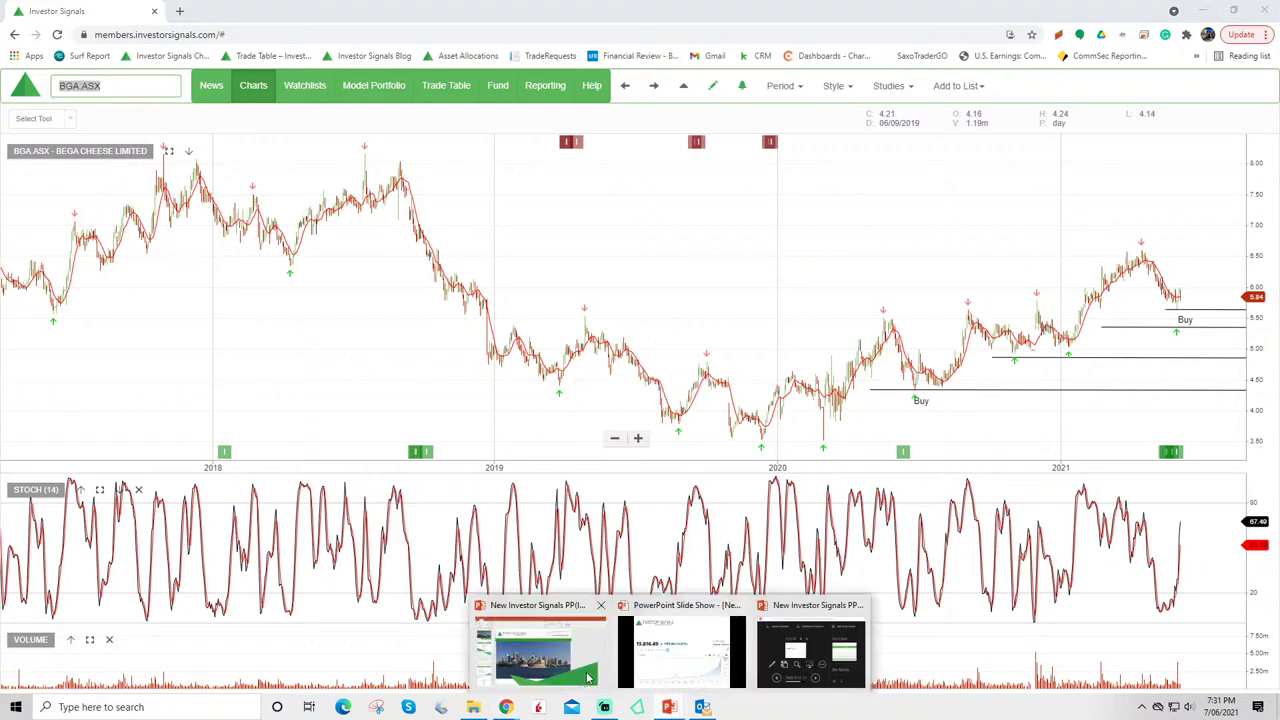
{"action": "left_click", "coordinate": [588, 678]}
{"action": "scroll", "coordinate": [60, 420], "scroll_direction": "down", "scroll_amount": 3}
{"action": "left_click", "coordinate": [88, 458]}
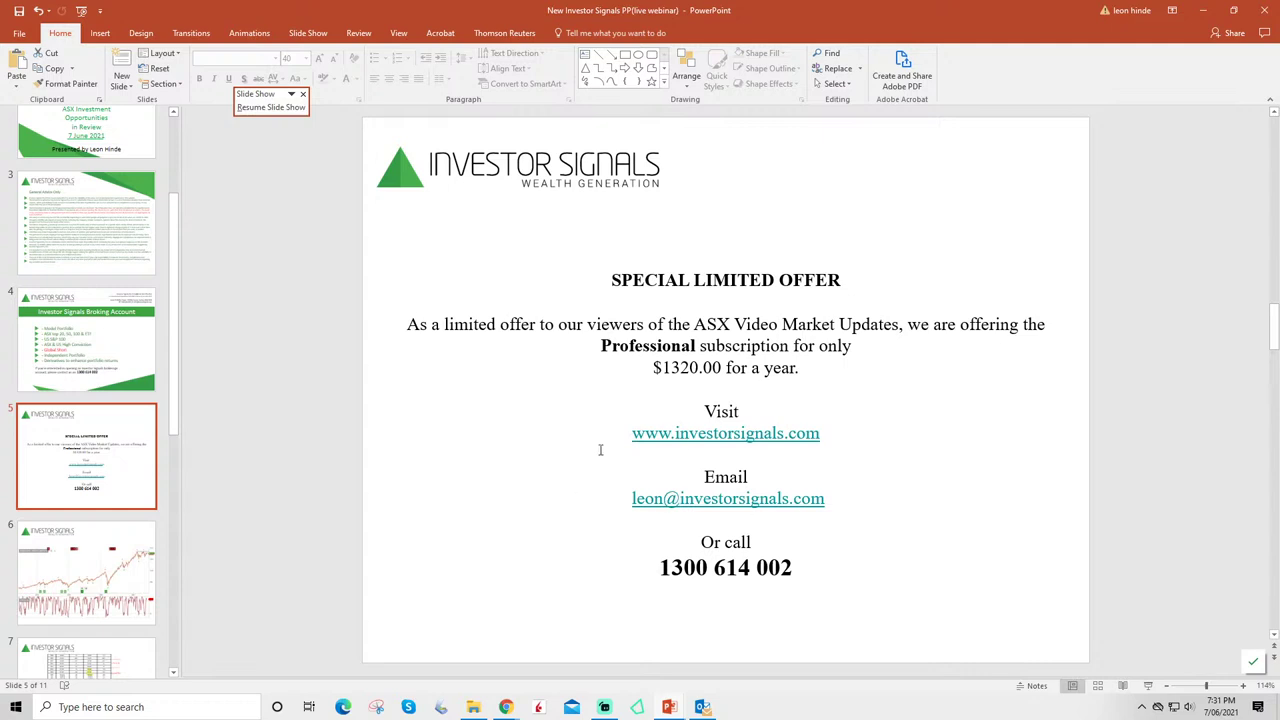
{"action": "left_click", "coordinate": [112, 360]}
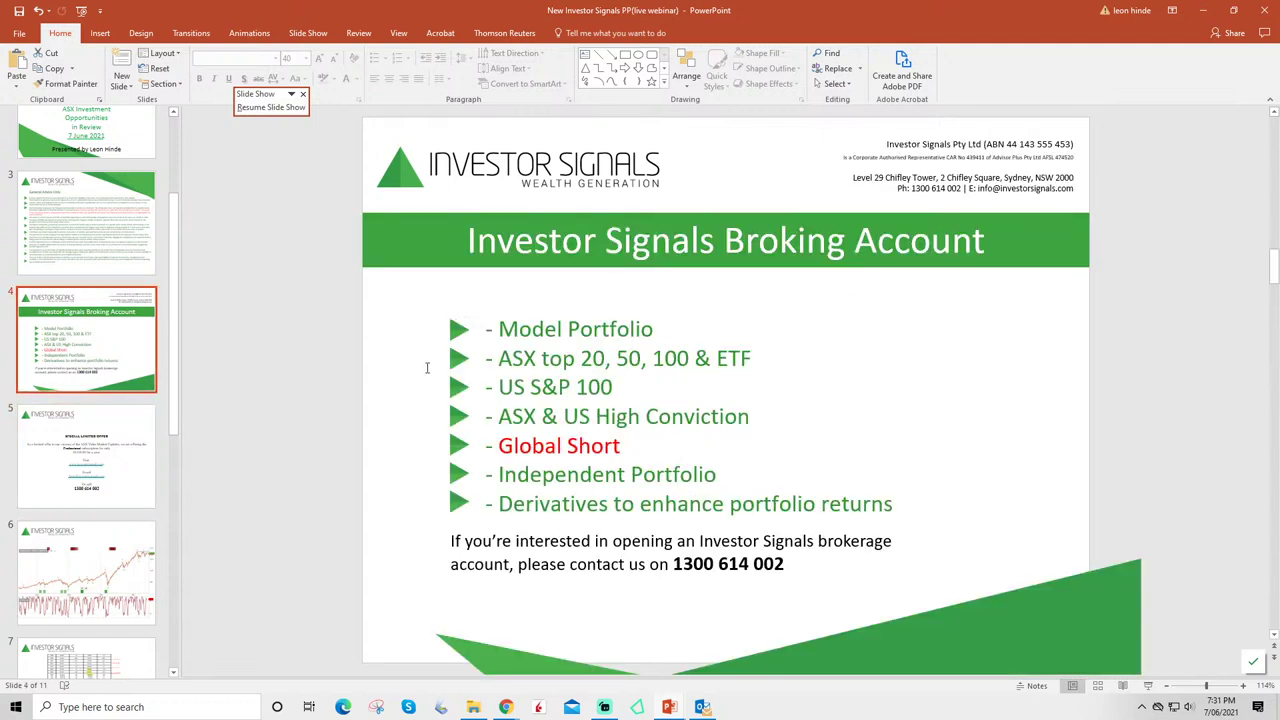